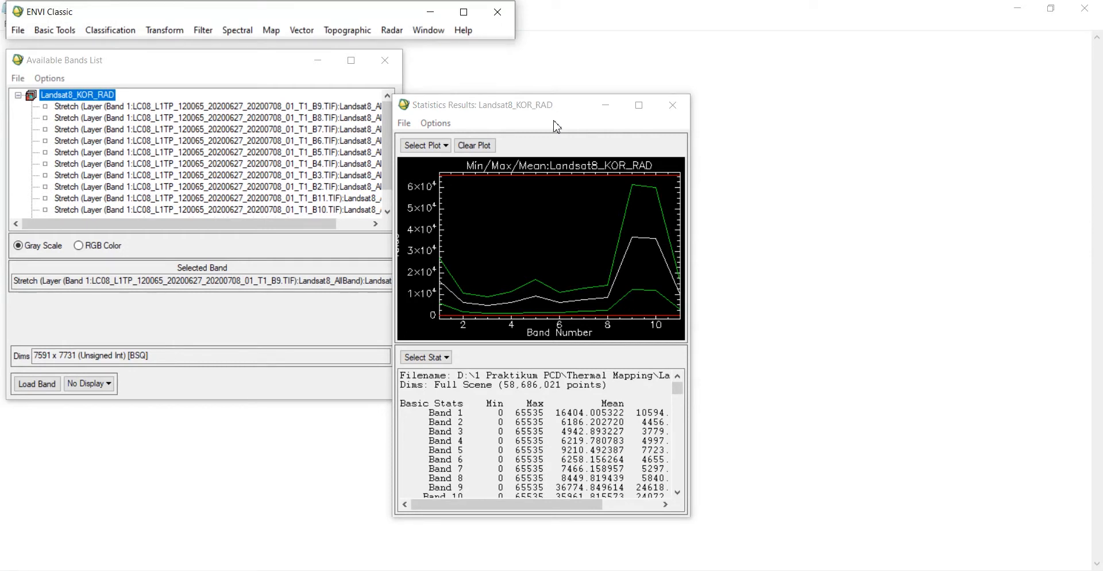
Step: Review the band statistics results for Landsat8_KOR_RAD, then close the statistics window
left_click_drag(691, 138, 750, 138)
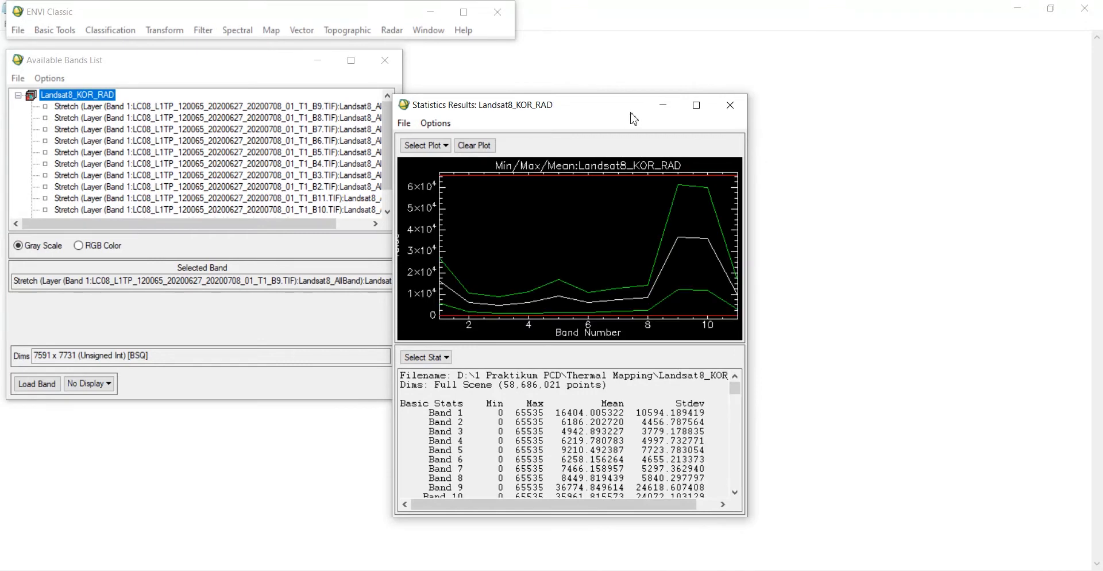
left_click_drag(611, 109, 635, 81)
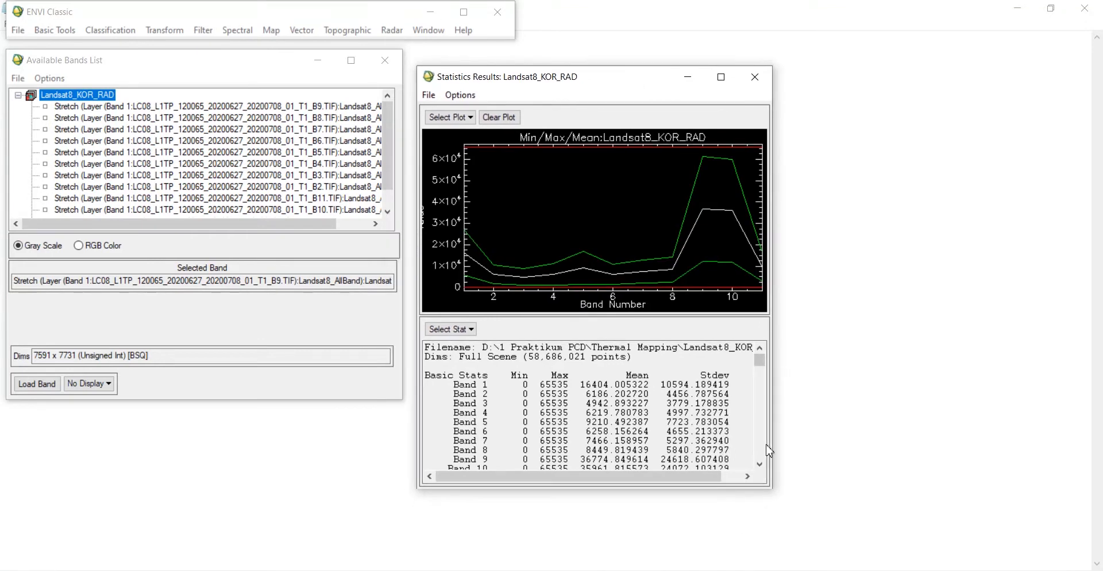
left_click(760, 465)
left_click(760, 465)
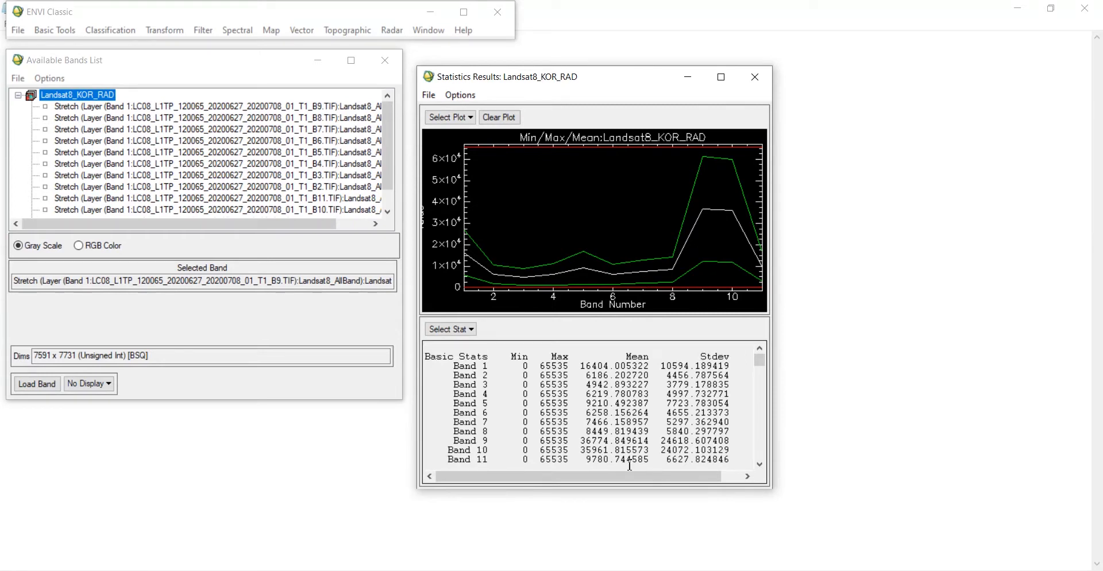
left_click(662, 447)
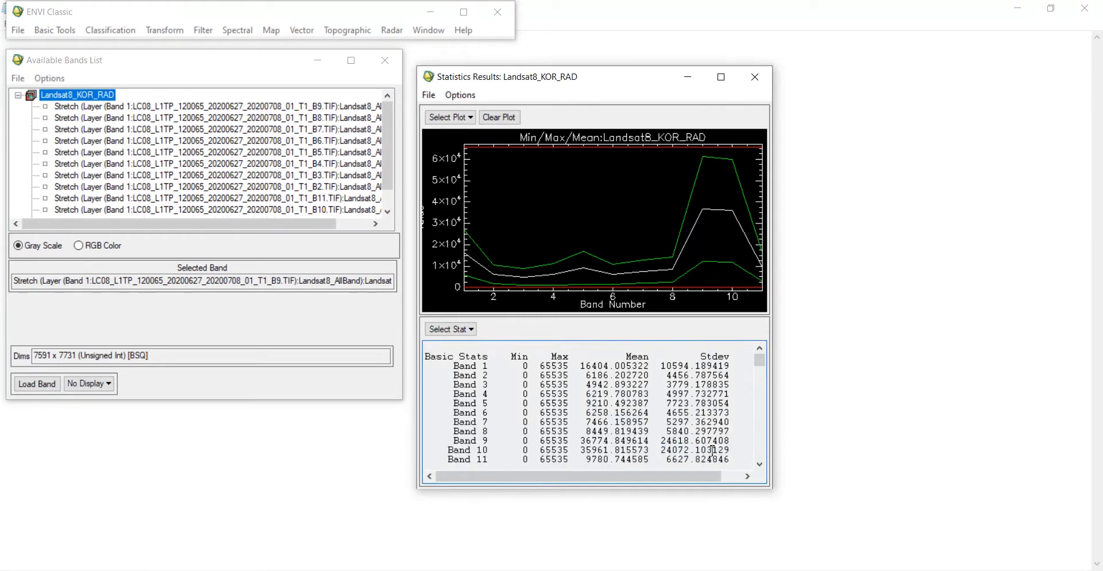
left_click(754, 77)
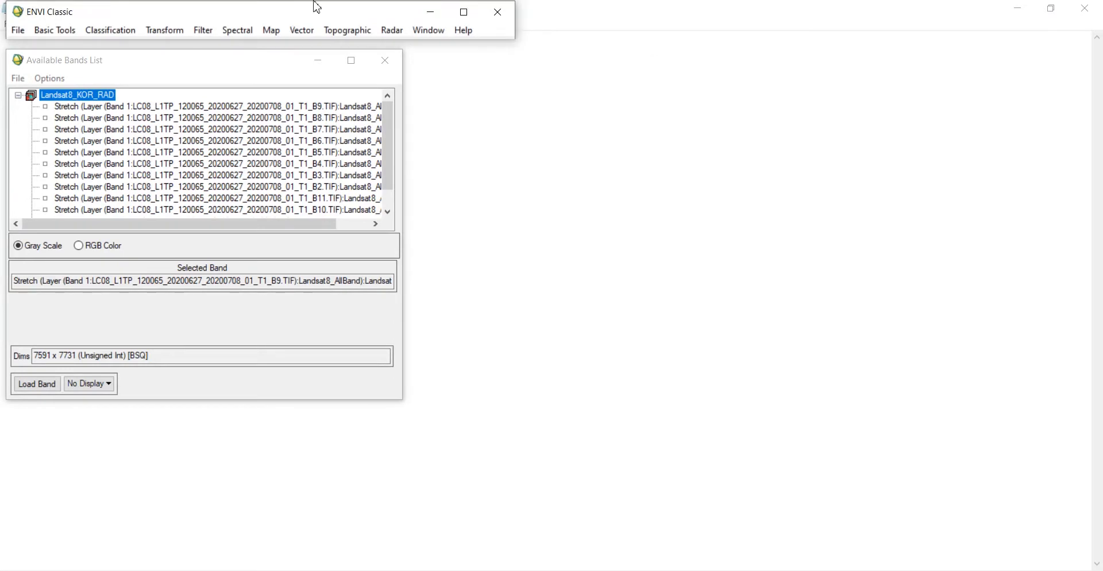
Step: Open the Band Math tool and place the cursor in the expression field
left_click(70, 35)
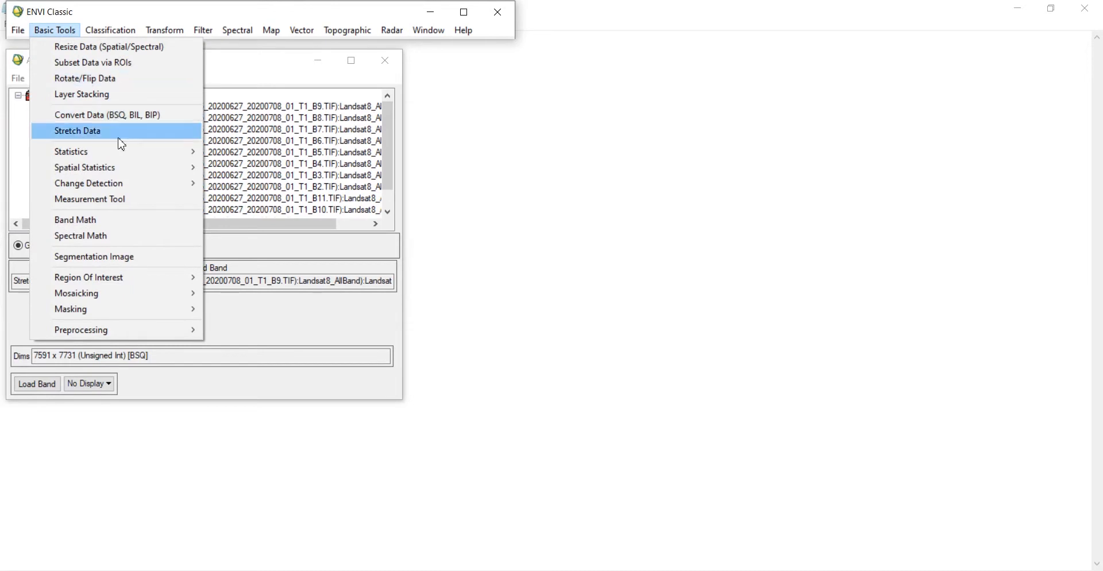
left_click(116, 222)
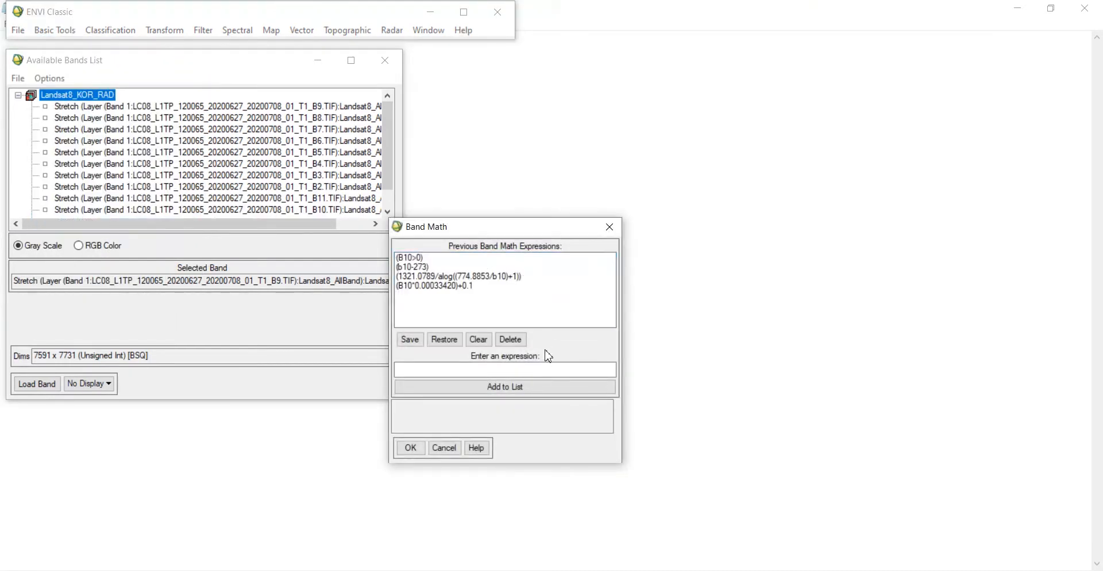
left_click(501, 371)
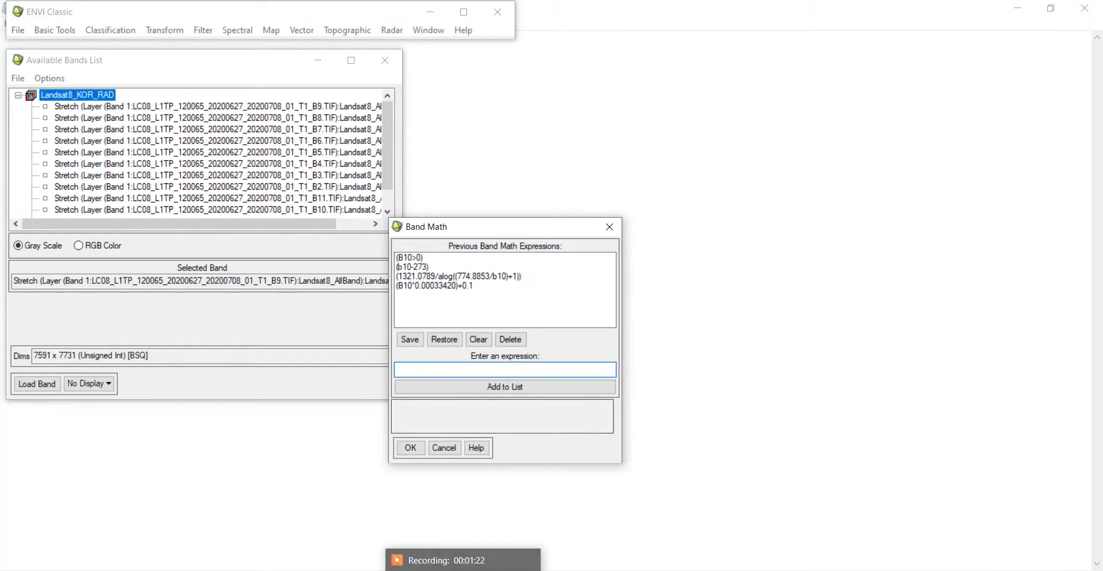
Step: Look up the band 10 radiance multiplier and additive rescaling values in the MTL metadata file
mouse_move(443, 568)
left_click(478, 564)
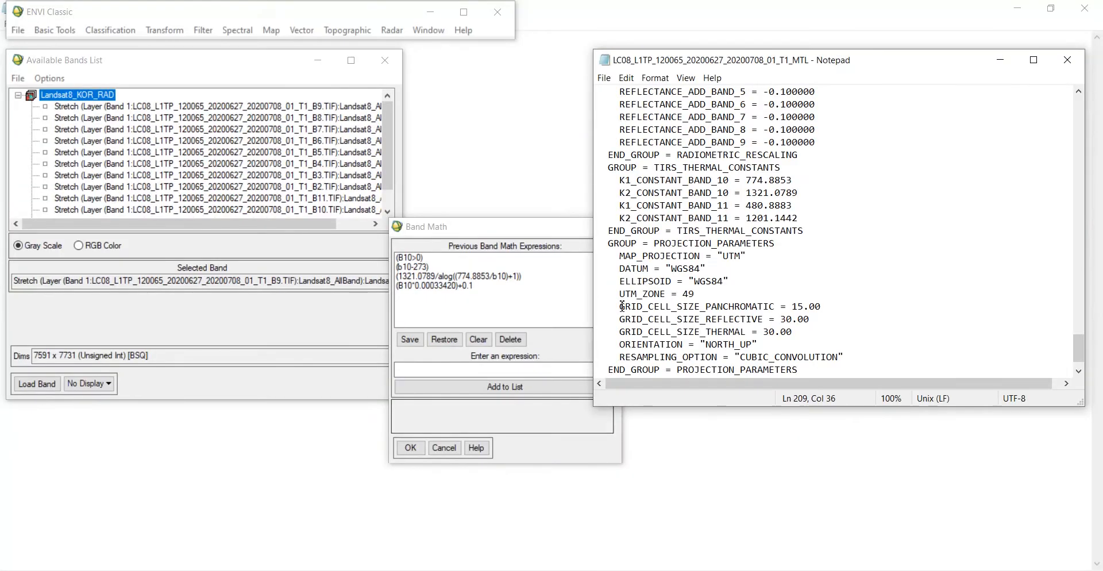
scroll(706, 137, "up", 6)
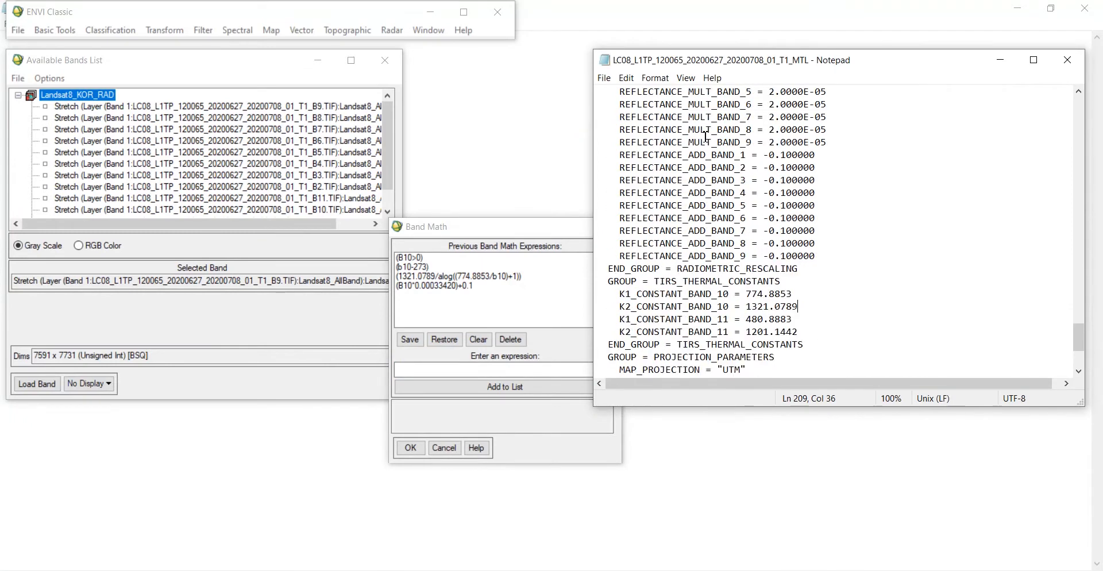
scroll(705, 137, "up", 4)
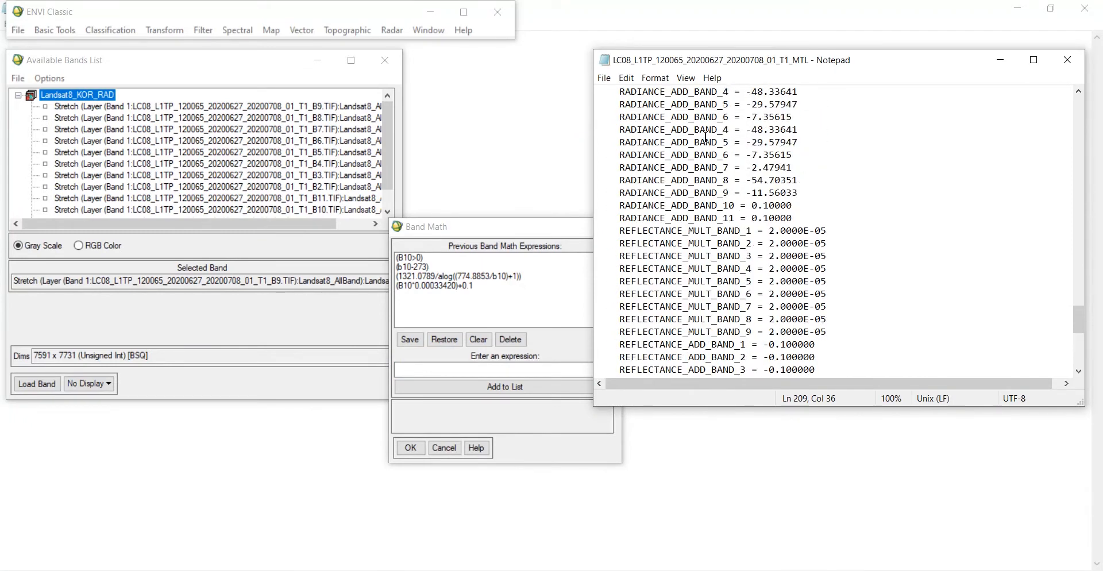
scroll(706, 136, "up", 1)
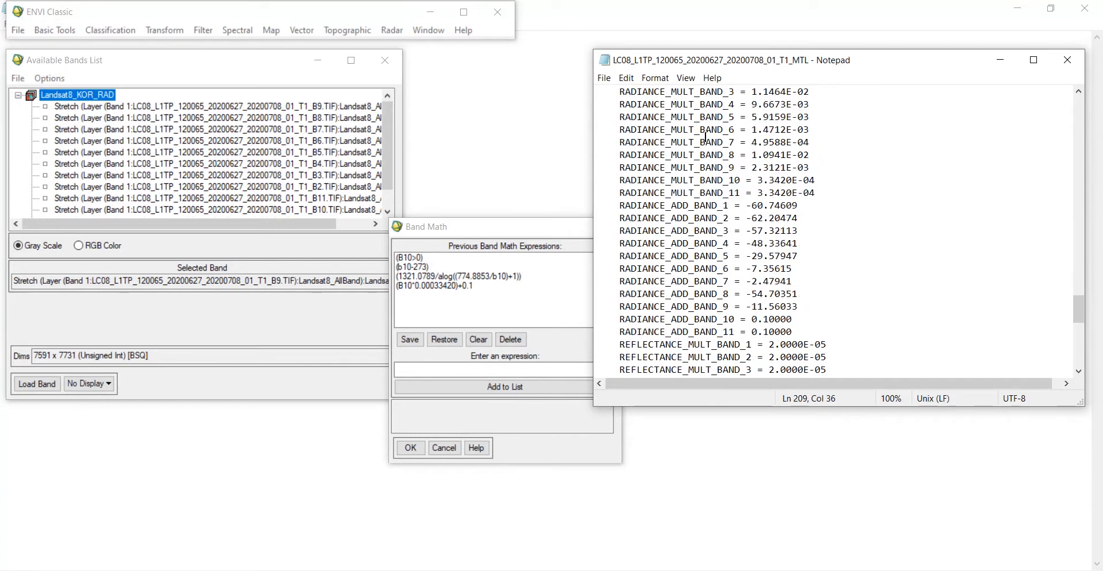
scroll(706, 137, "down", 3)
scroll(706, 137, "up", 3)
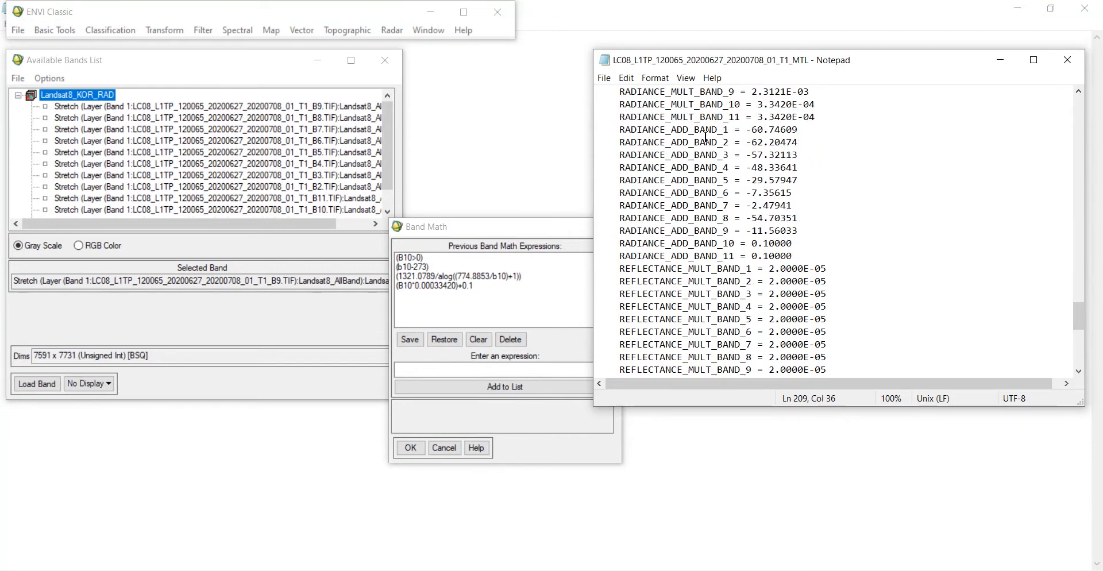
scroll(706, 137, "up", 1)
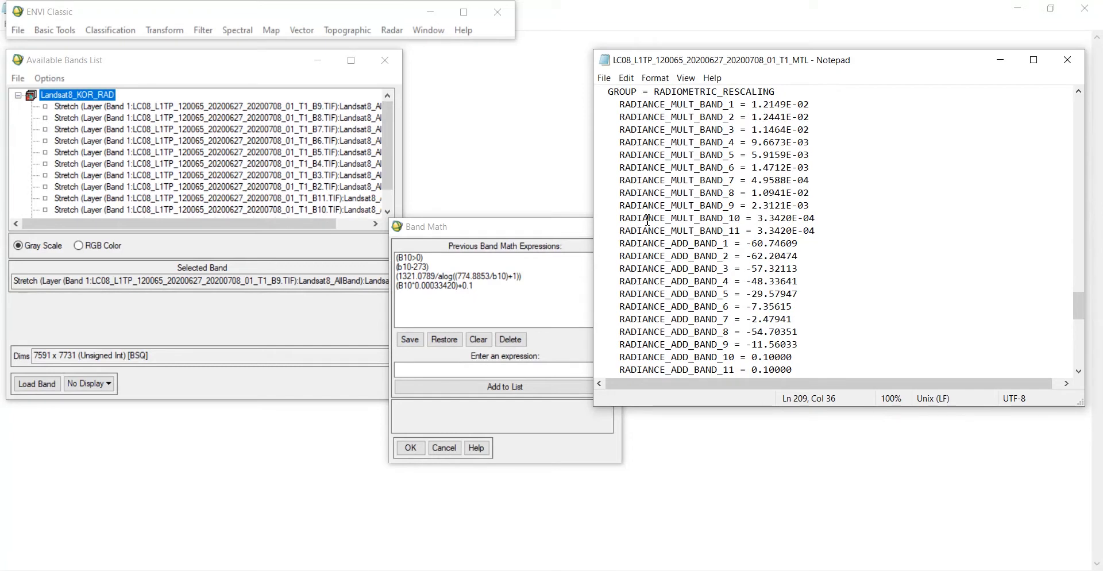
left_click_drag(619, 218, 833, 218)
left_click(833, 218)
left_click_drag(640, 356, 815, 360)
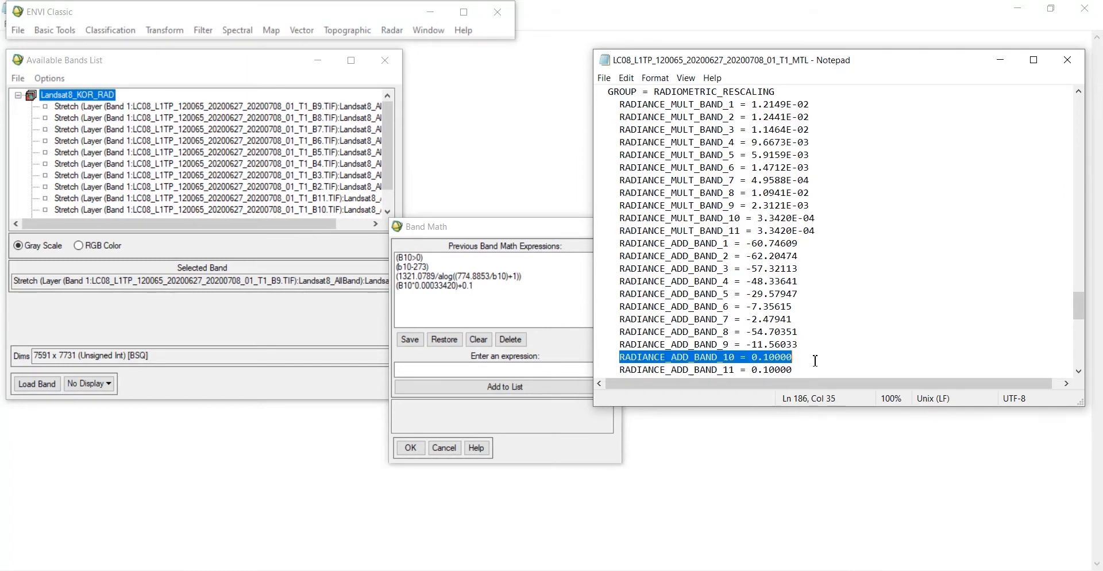
Step: Reuse the previous expression (B10*0.00033420)+0.1 in Band Math, add it to the list and confirm
left_click(499, 231)
left_click(447, 287)
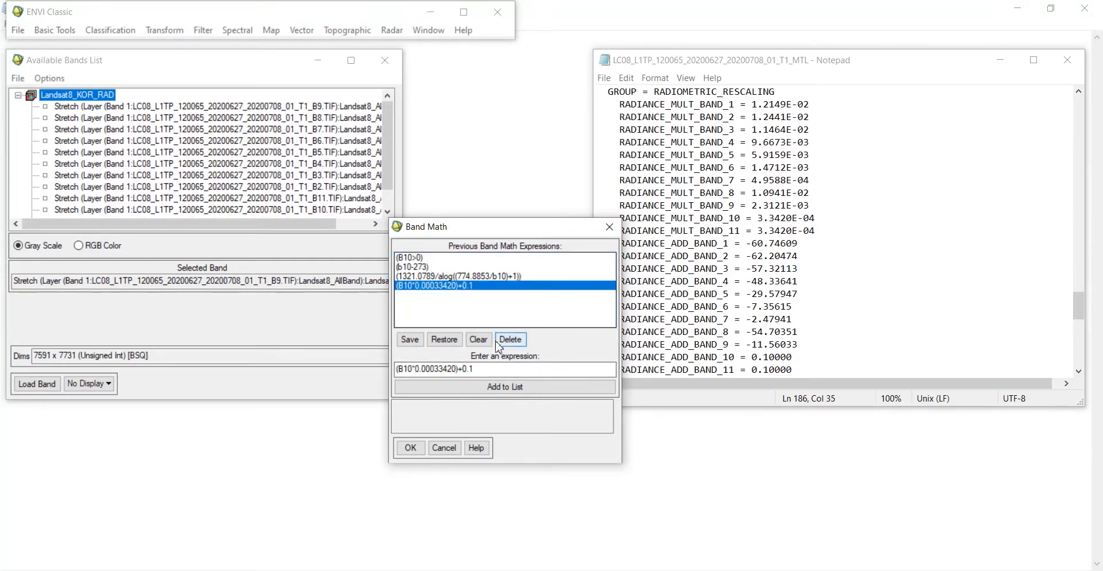
left_click(449, 386)
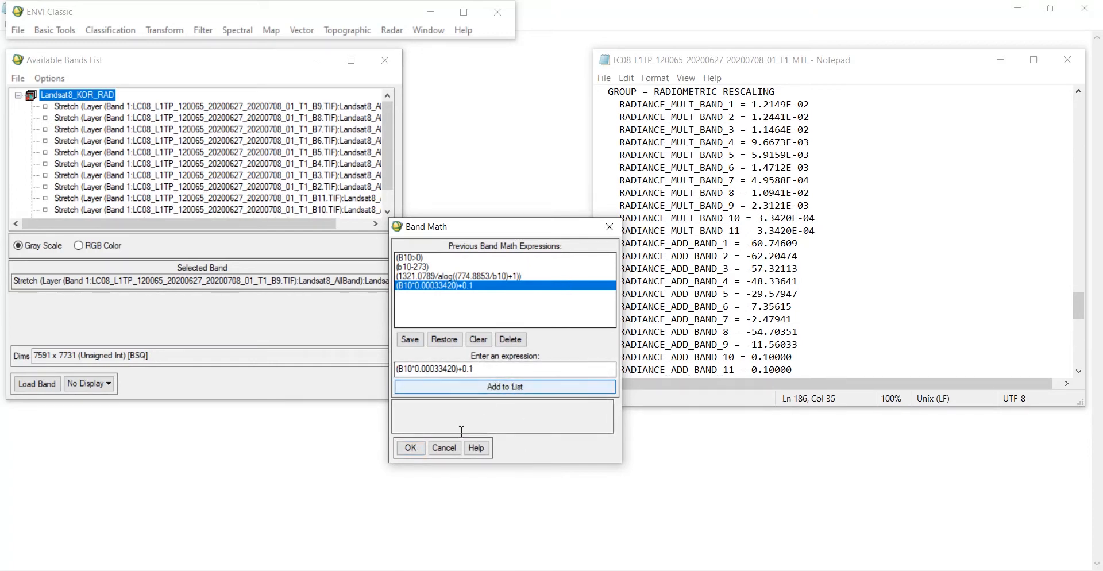
left_click(410, 449)
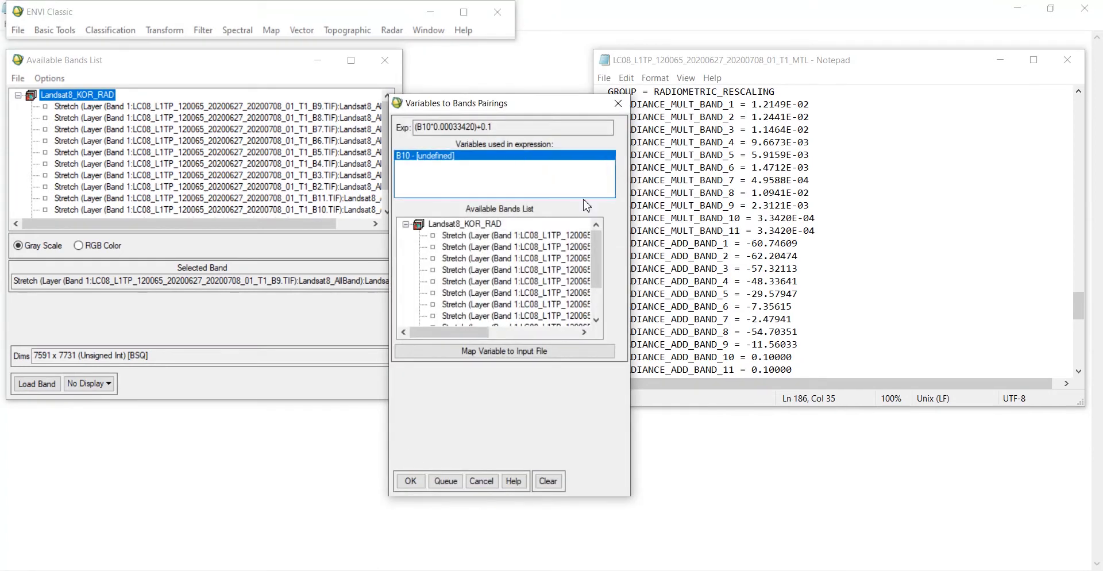
Step: Pair variable B10 with the Band 10 (B10.TIF) layer of Landsat8_KOR_RAD
left_click(596, 320)
left_click(596, 320)
left_click(596, 320)
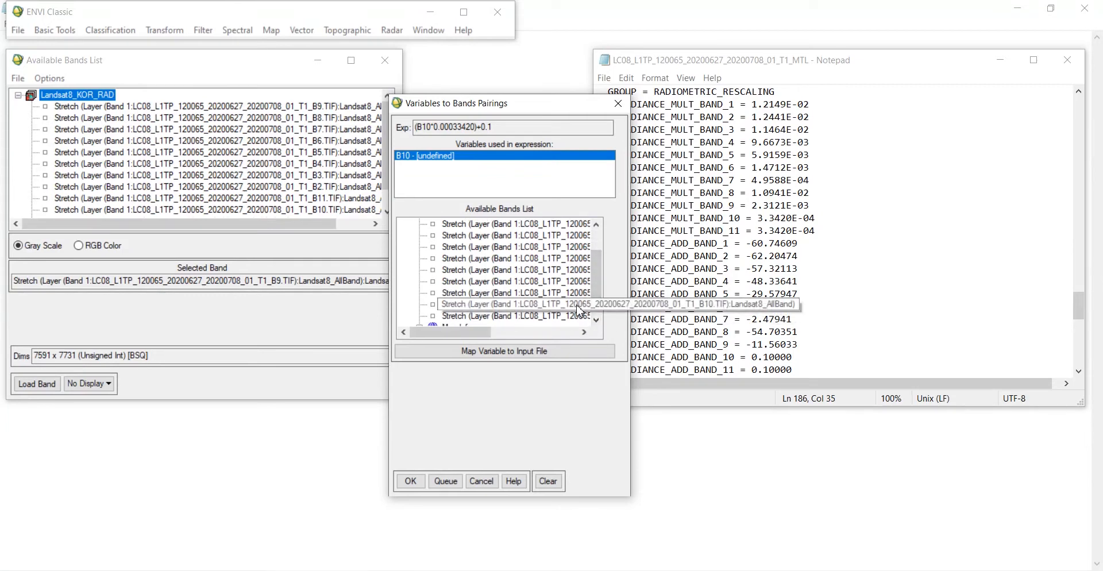
left_click(579, 310)
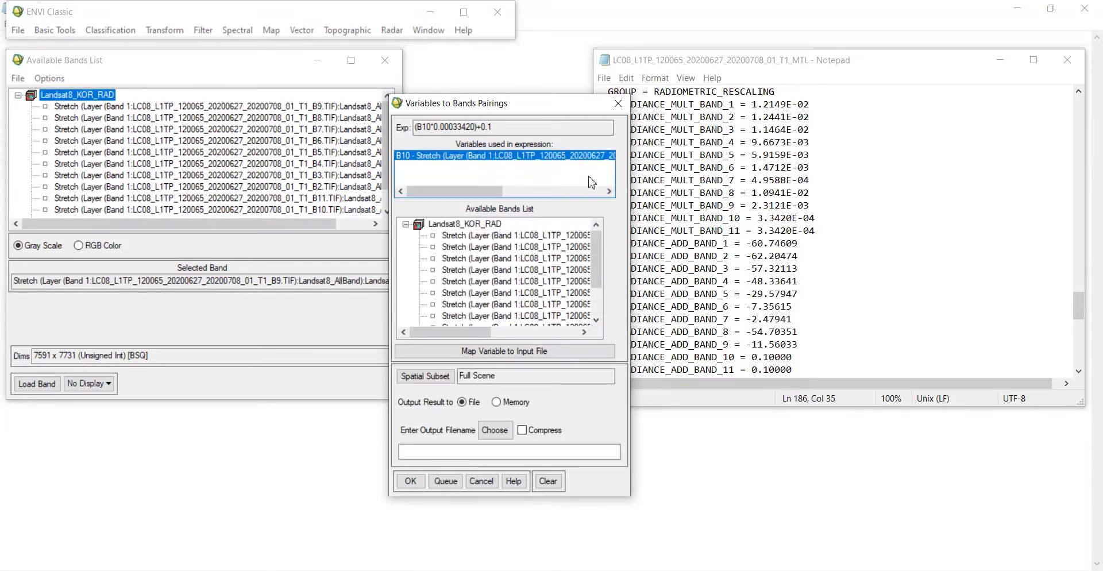
left_click_drag(460, 190, 467, 212)
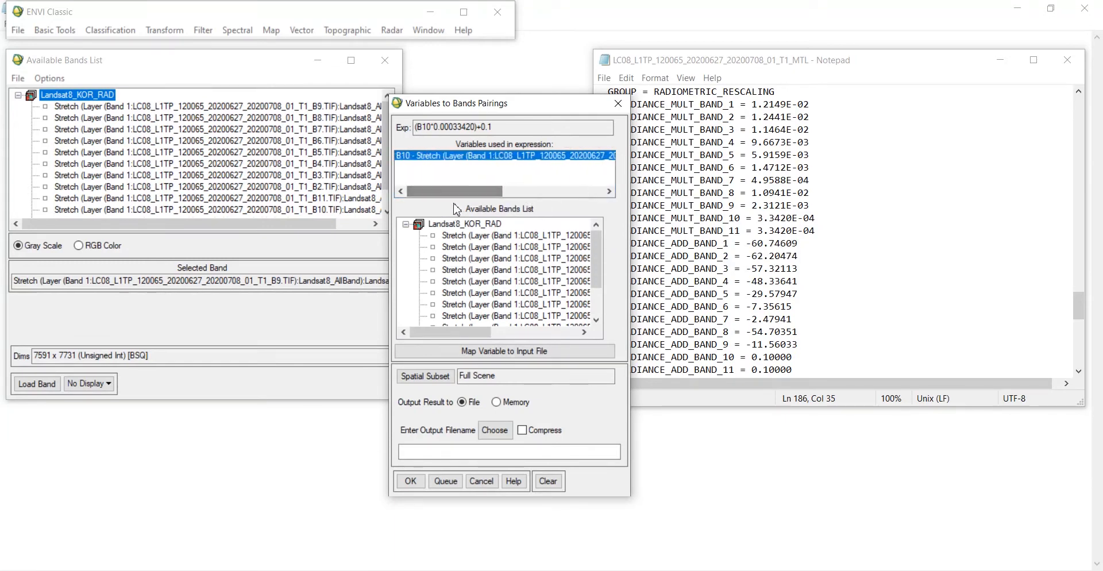
Step: Save the output to the Thermal folder as B10_DN_KE_RADIANCE and run the calculation
left_click(493, 431)
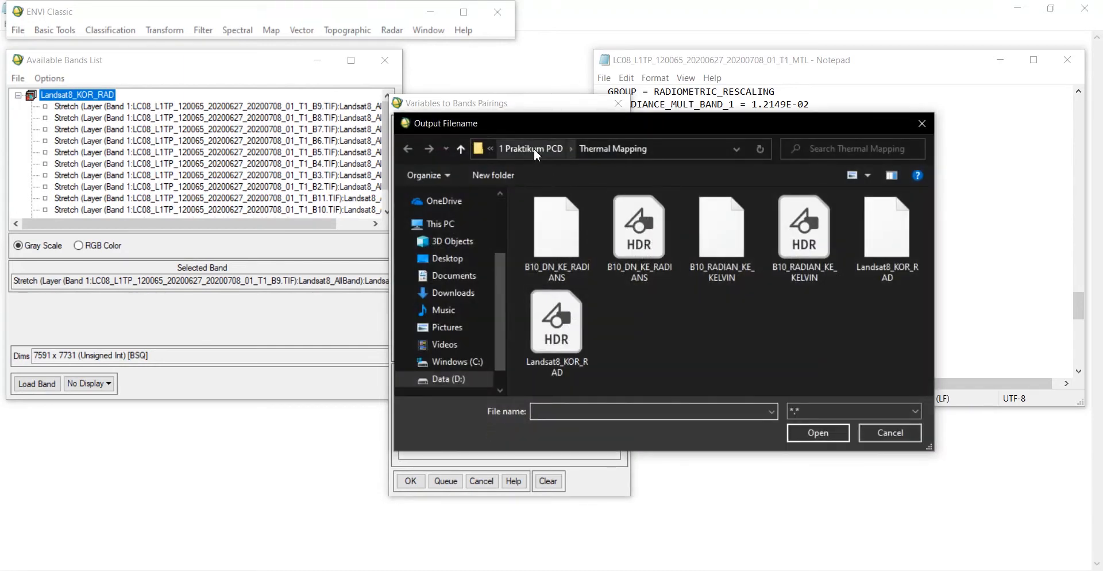
left_click(533, 150)
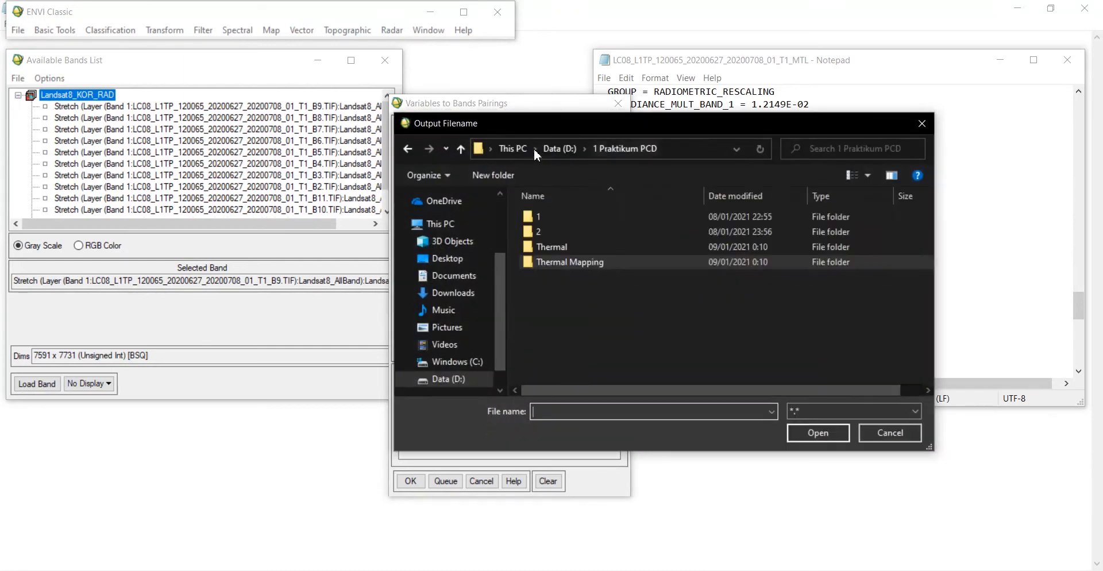
left_click(576, 247)
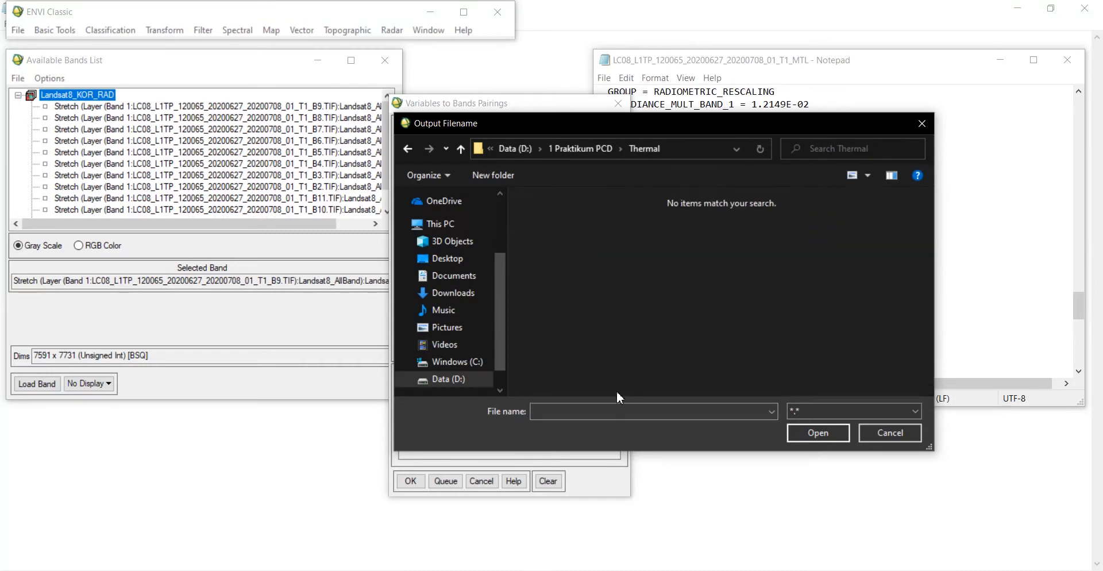
left_click(600, 410)
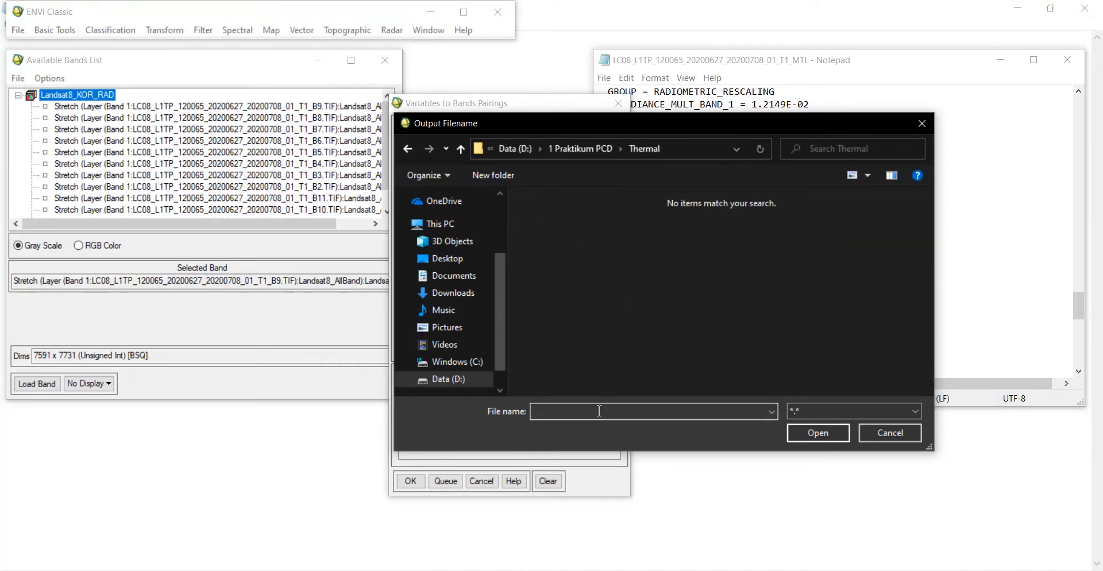
type("b1")
type("0_DN_KE_RADIANCE")
left_click(817, 432)
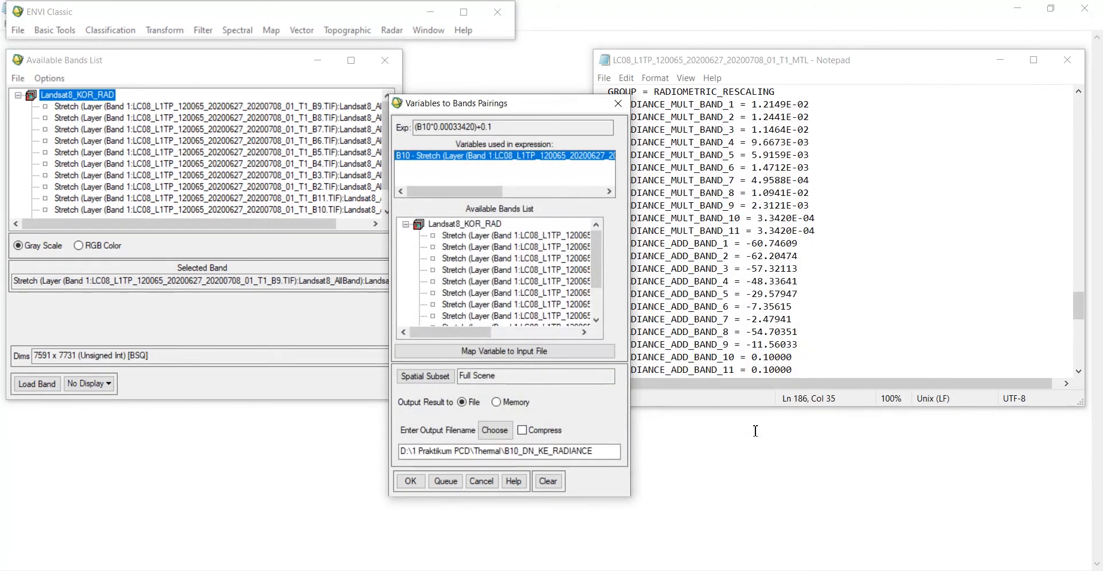
left_click(411, 480)
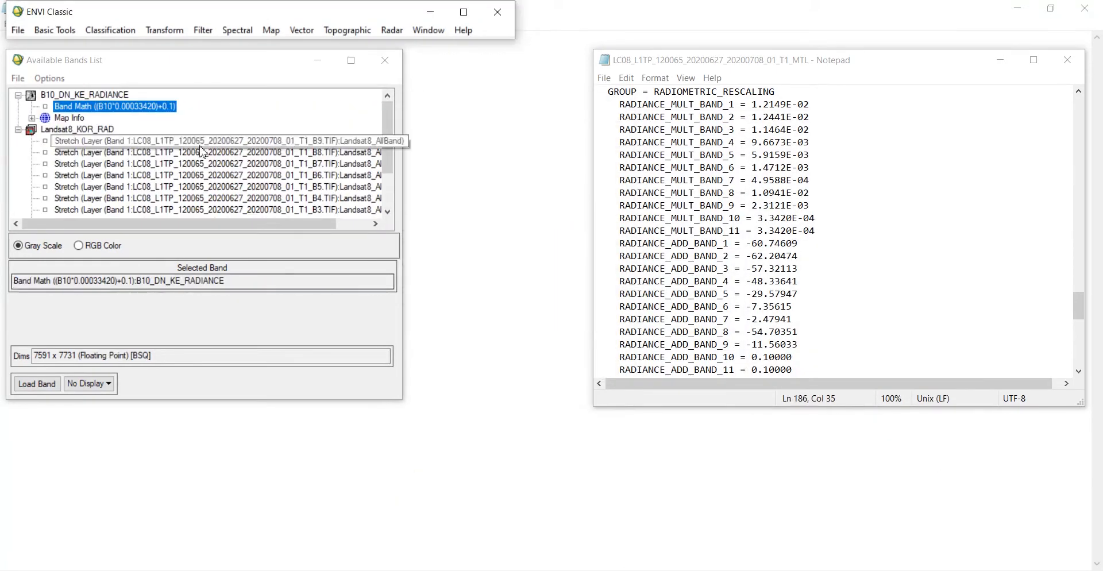
Step: Display the Band Math radiance result in an image window
left_click(76, 129)
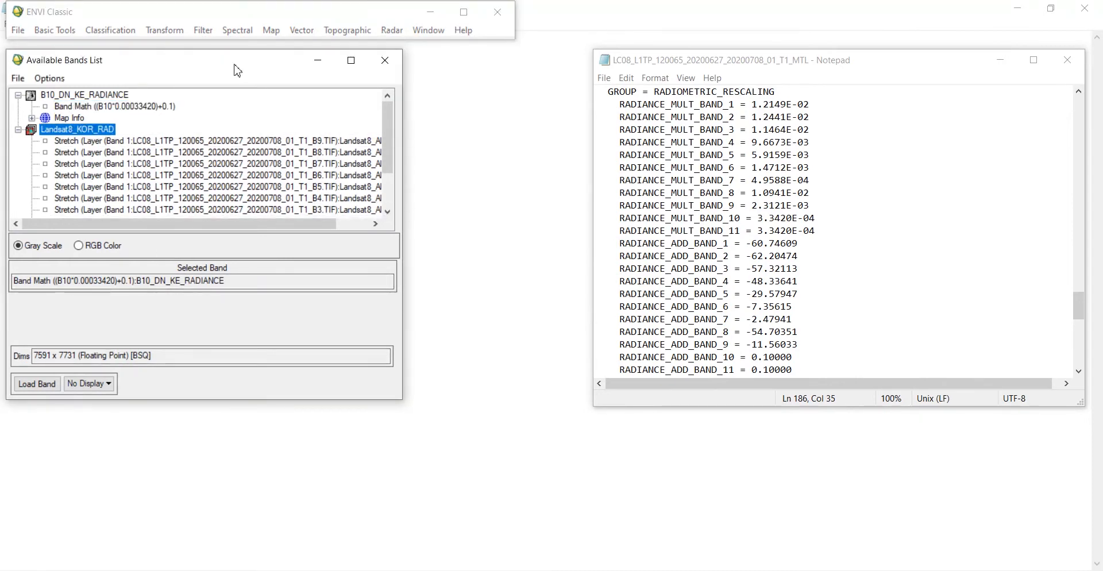
left_click_drag(237, 69, 815, 64)
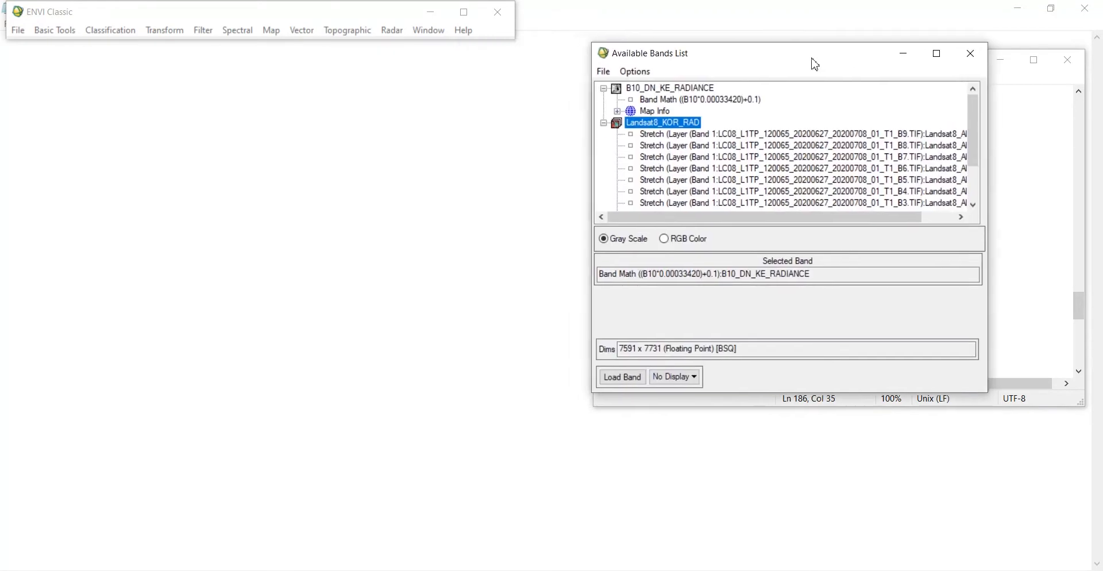
left_click(627, 378)
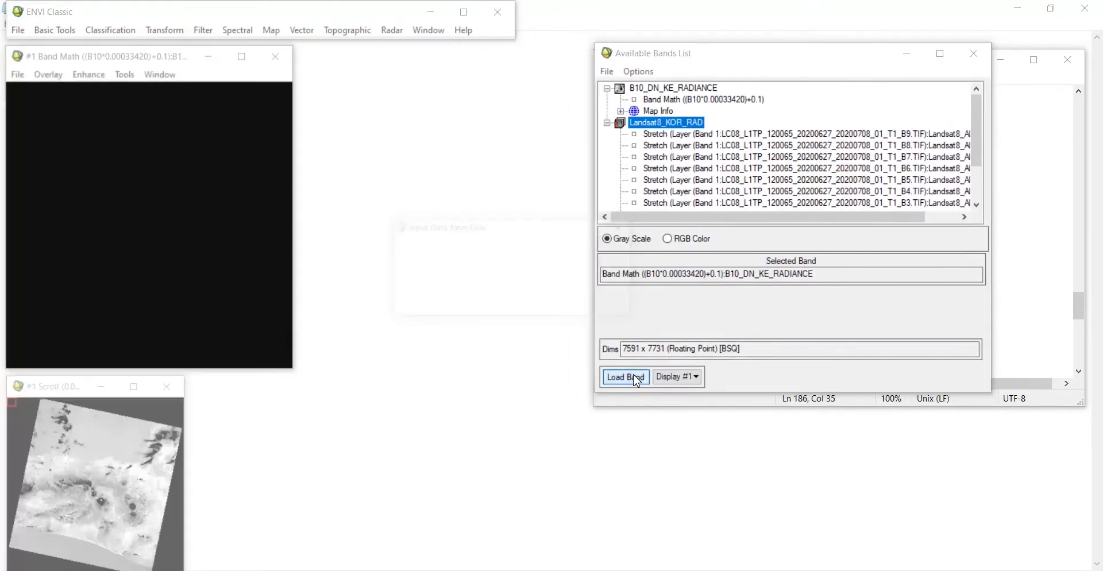
left_click_drag(63, 391, 65, 372)
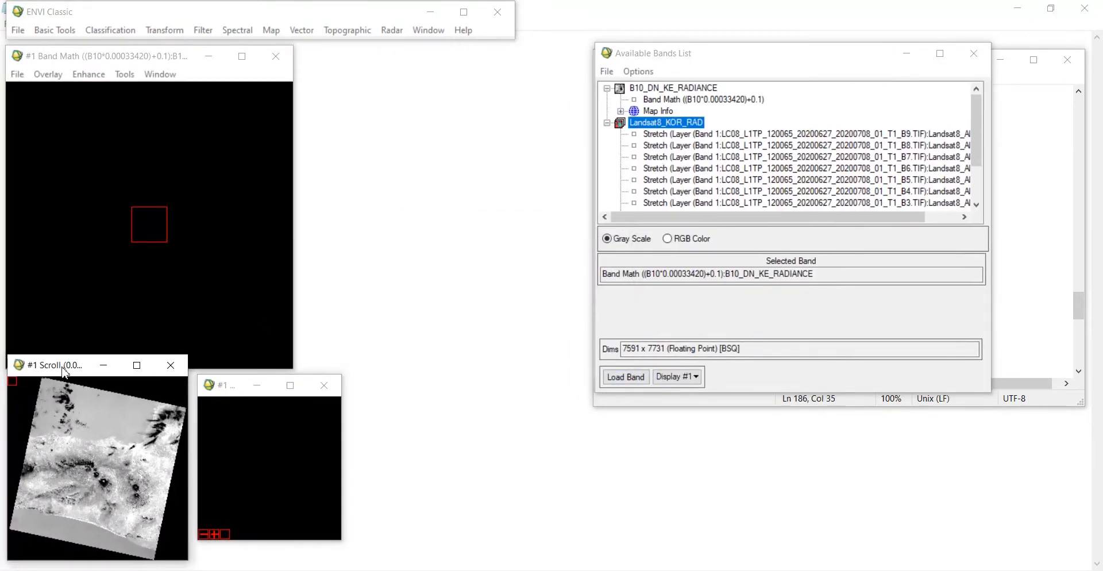
Step: Load the B10_DN_KE_RADIANCE band into a new second display and move its window beside the first
left_click(673, 88)
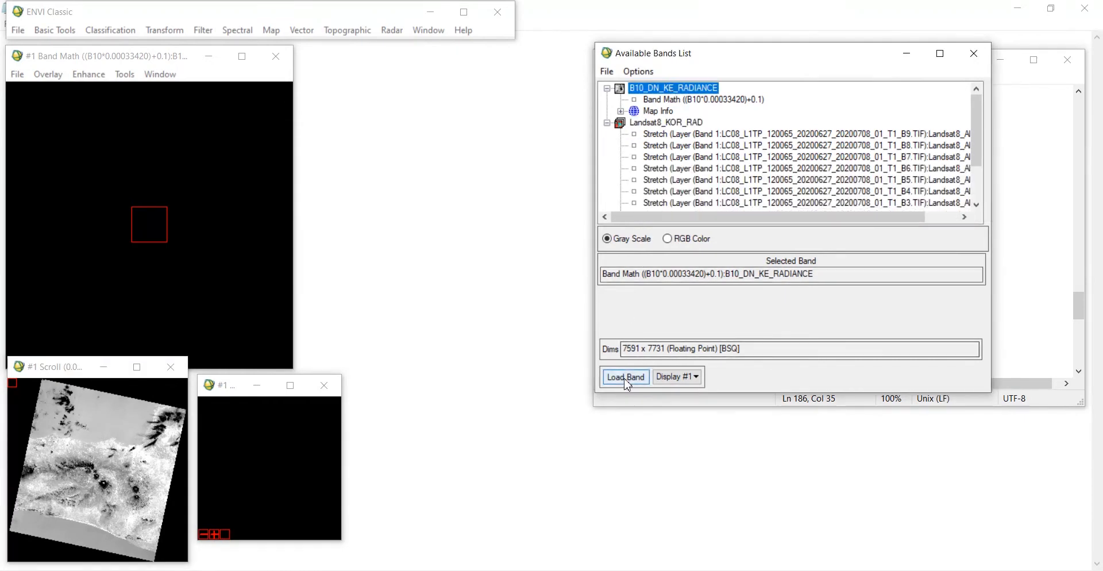
left_click(686, 378)
left_click(699, 395)
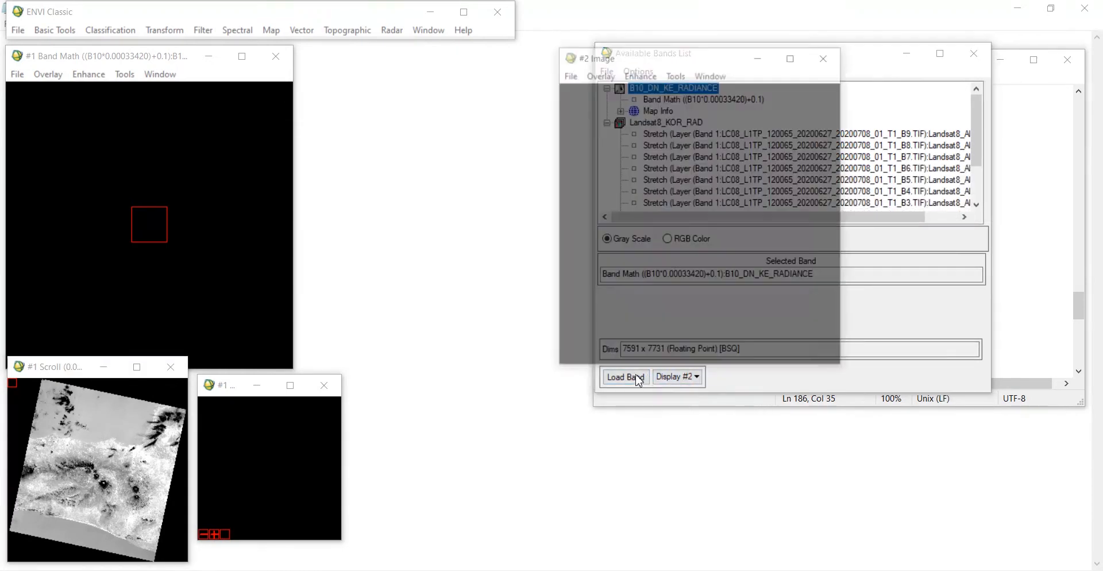
left_click(625, 376)
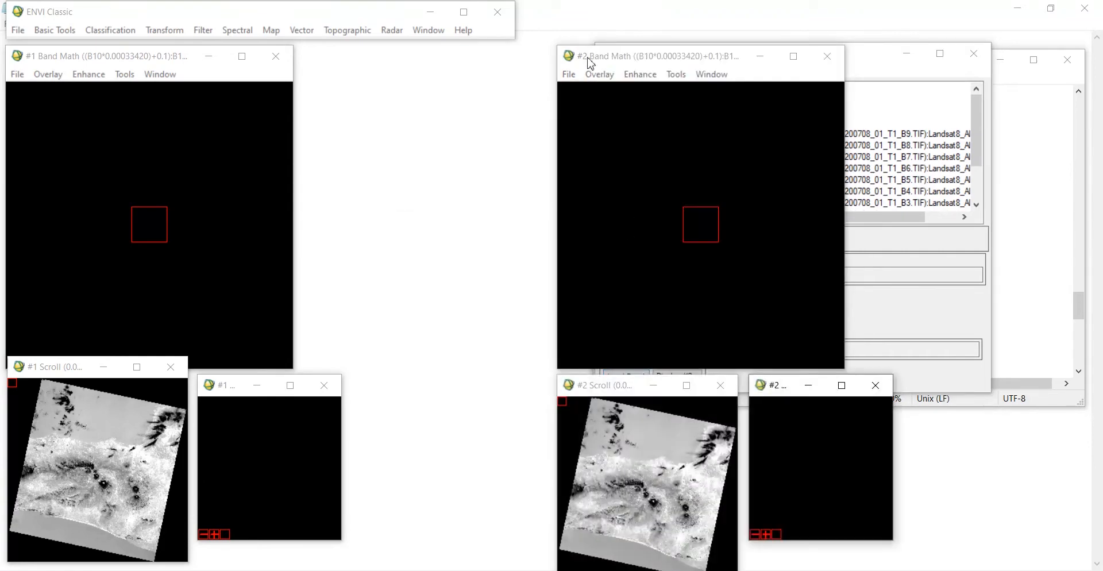
left_click_drag(591, 56, 404, 52)
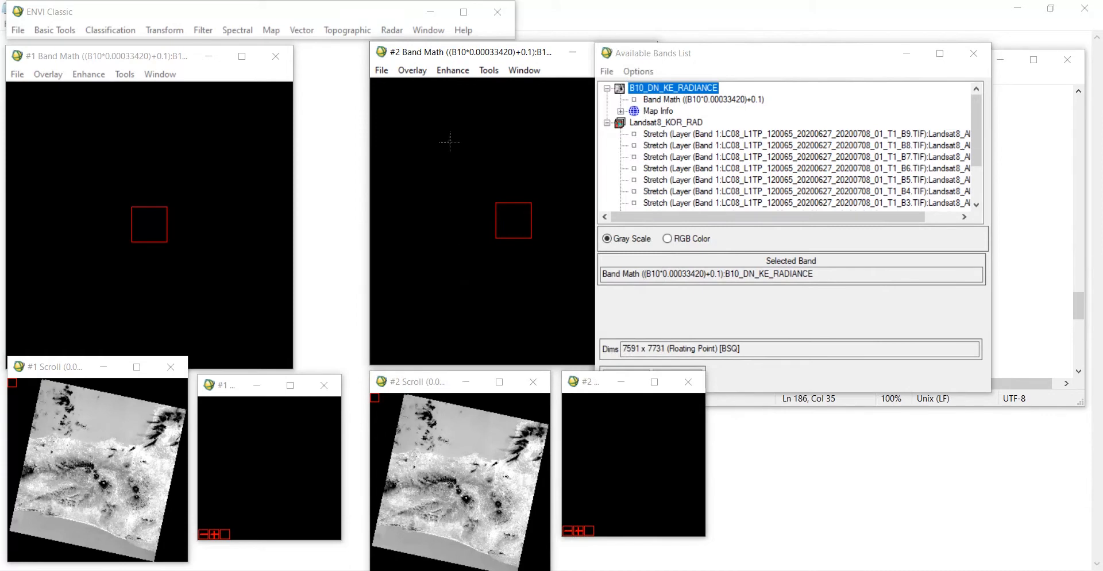
Step: Geographically link display #1 and display #2, then pan both linked views to the same area
left_click_drag(418, 384, 420, 369)
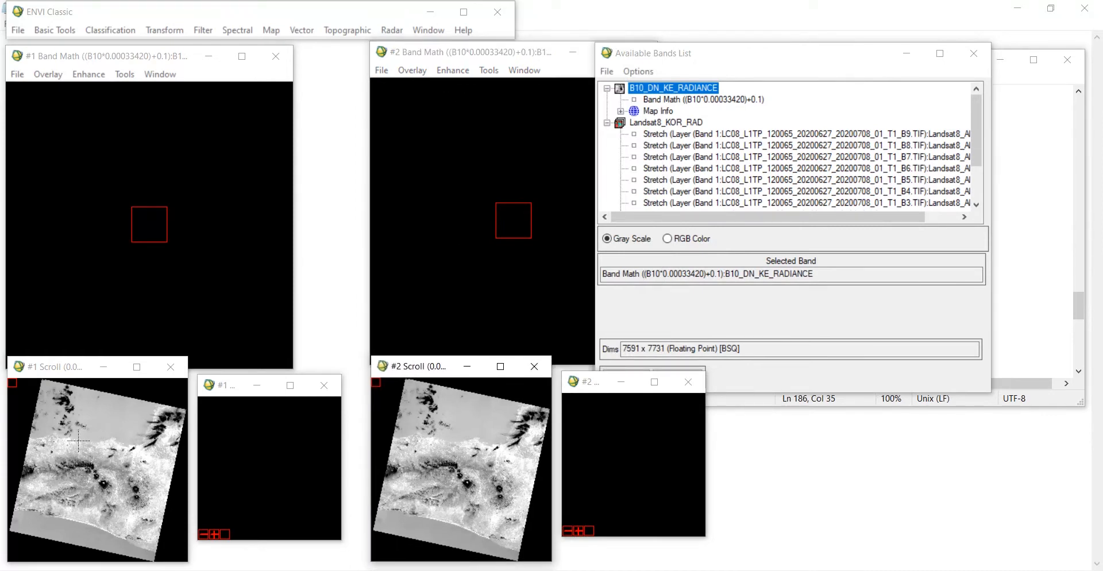
left_click(102, 467)
left_click(103, 486)
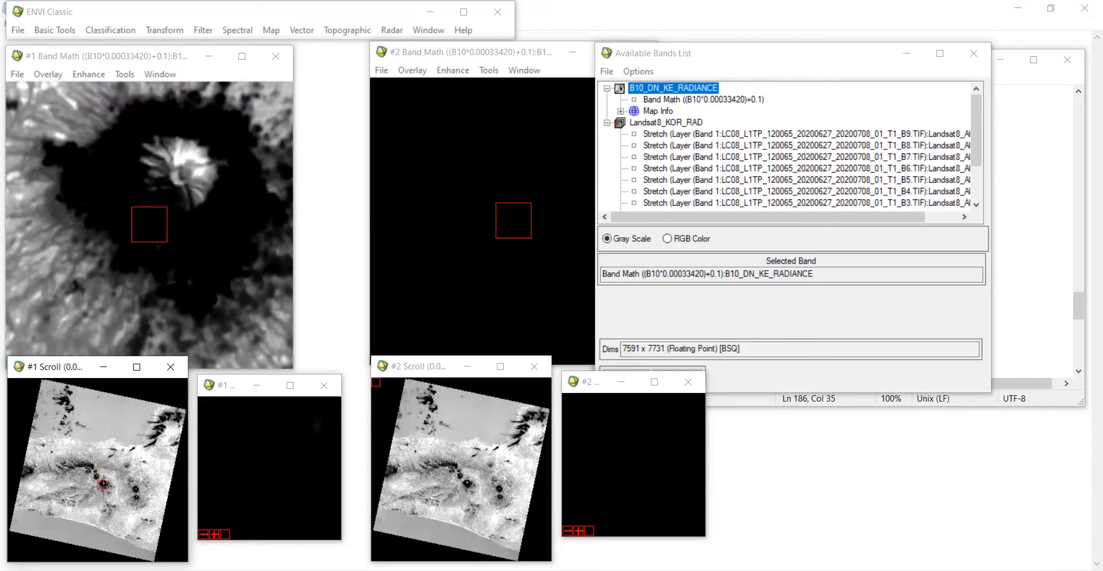
right_click(177, 253)
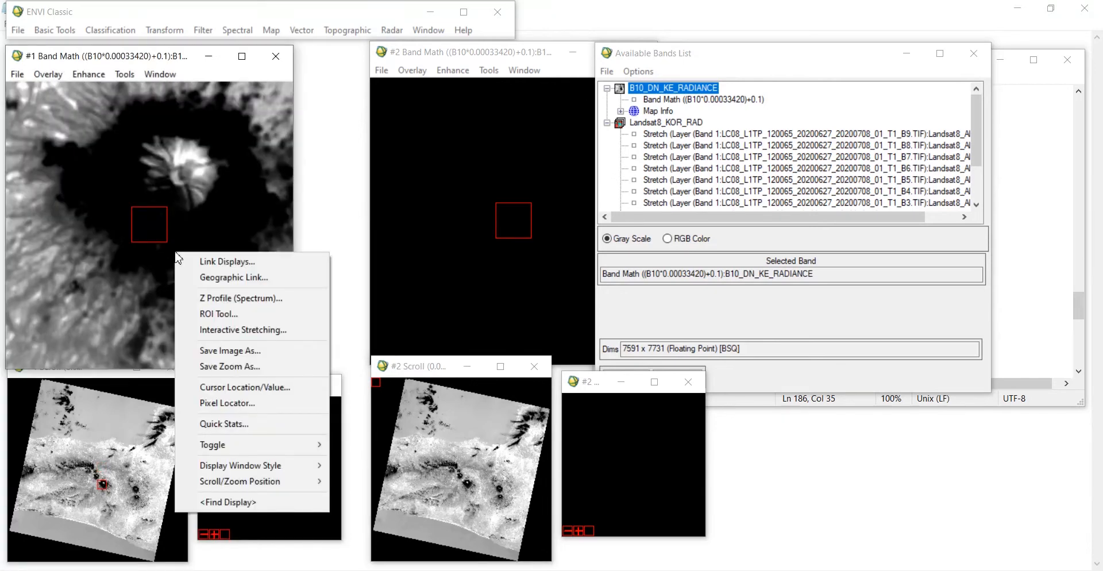
left_click(210, 278)
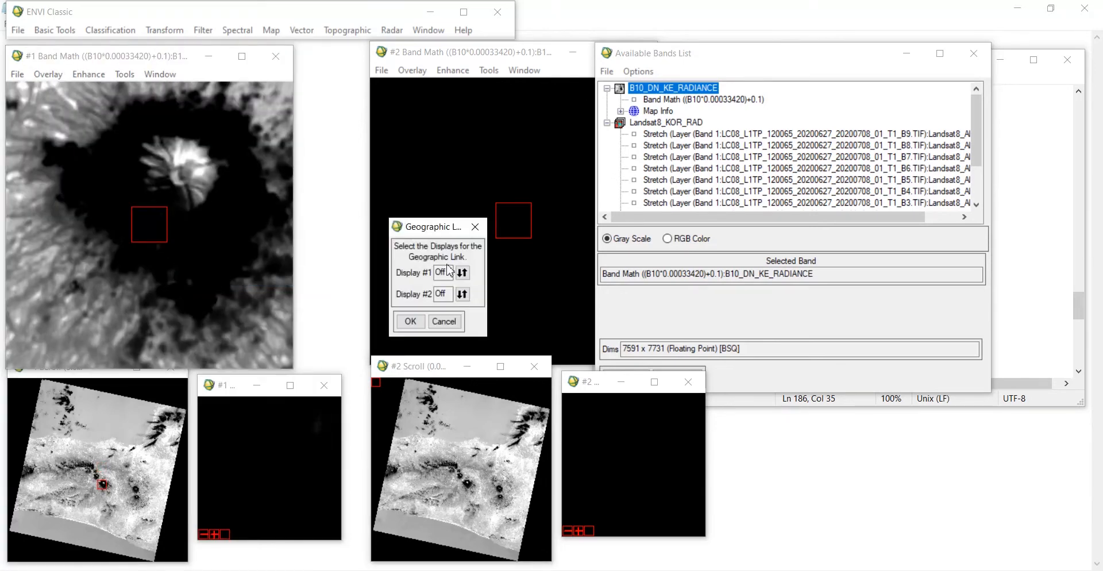
left_click(462, 272)
left_click(463, 294)
left_click(413, 321)
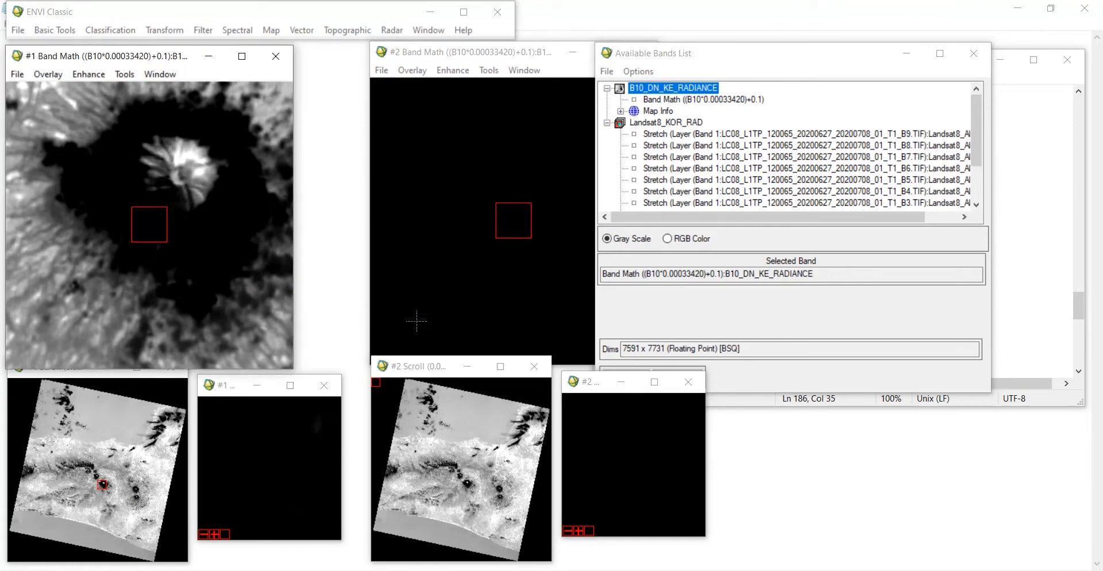
left_click(450, 469)
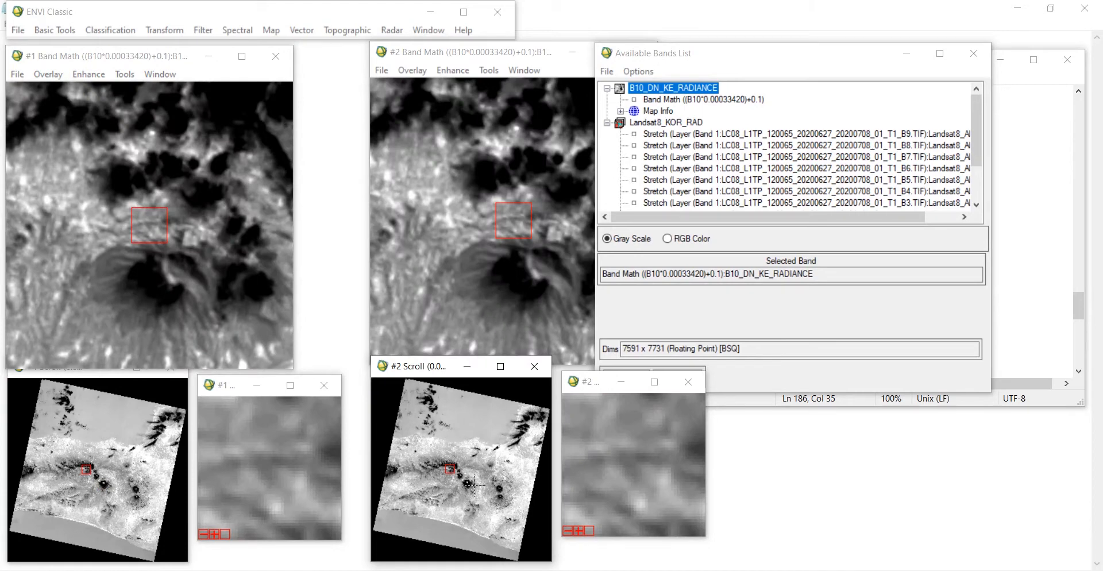
left_click(472, 484)
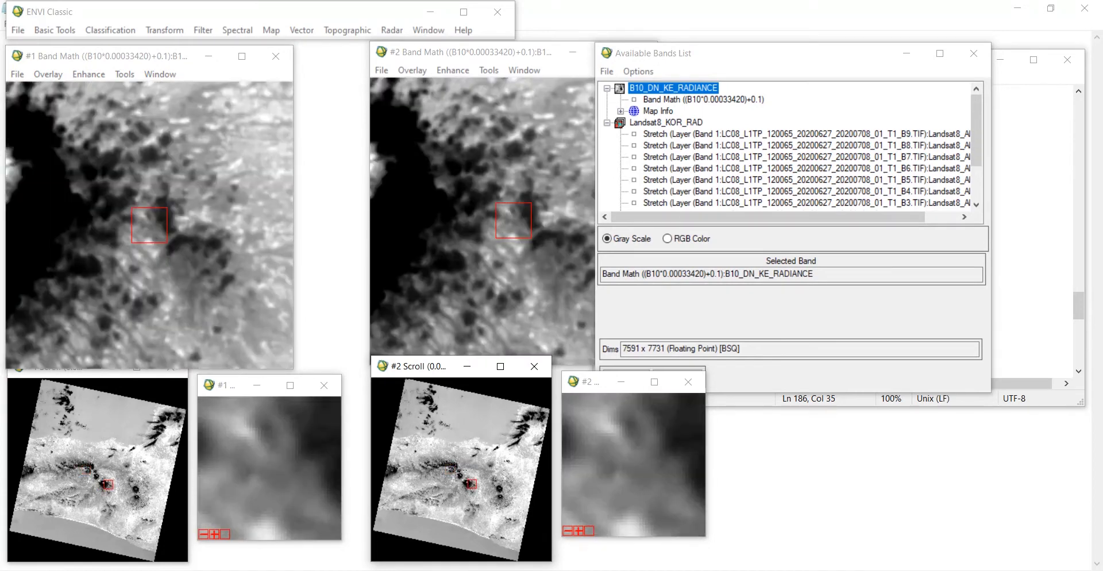
left_click(454, 469)
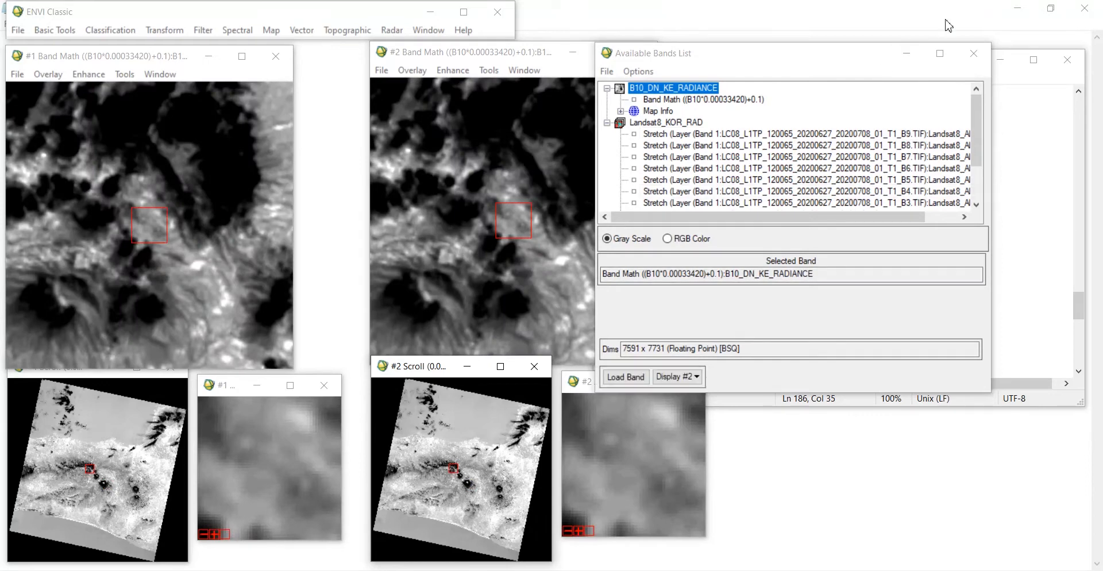
Step: Compute quick statistics for the B10_DN_KE_RADIANCE file and examine the results window
left_click(872, 59)
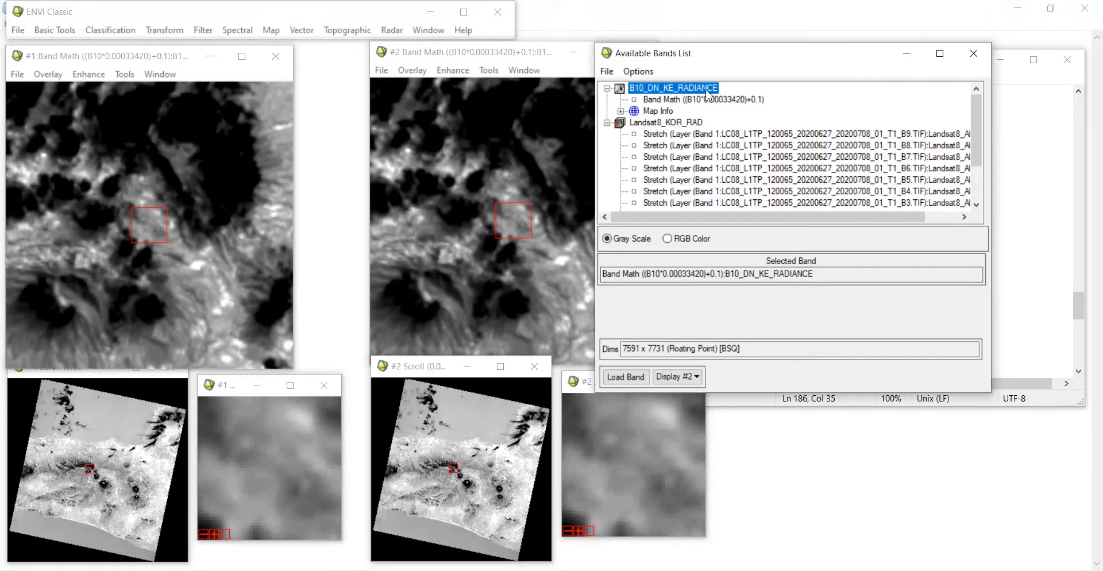
right_click(703, 92)
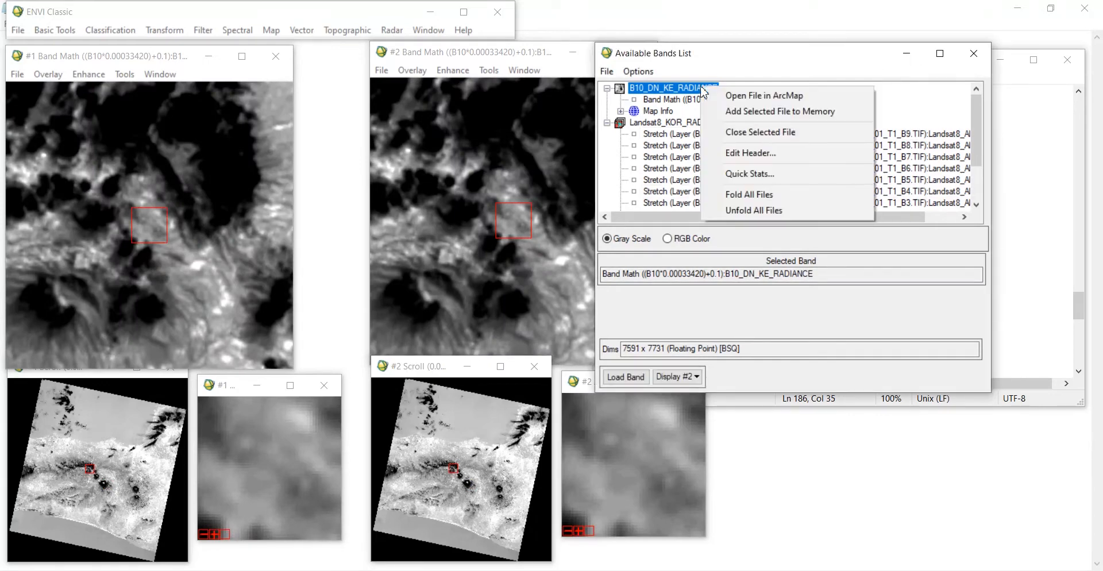
left_click(747, 178)
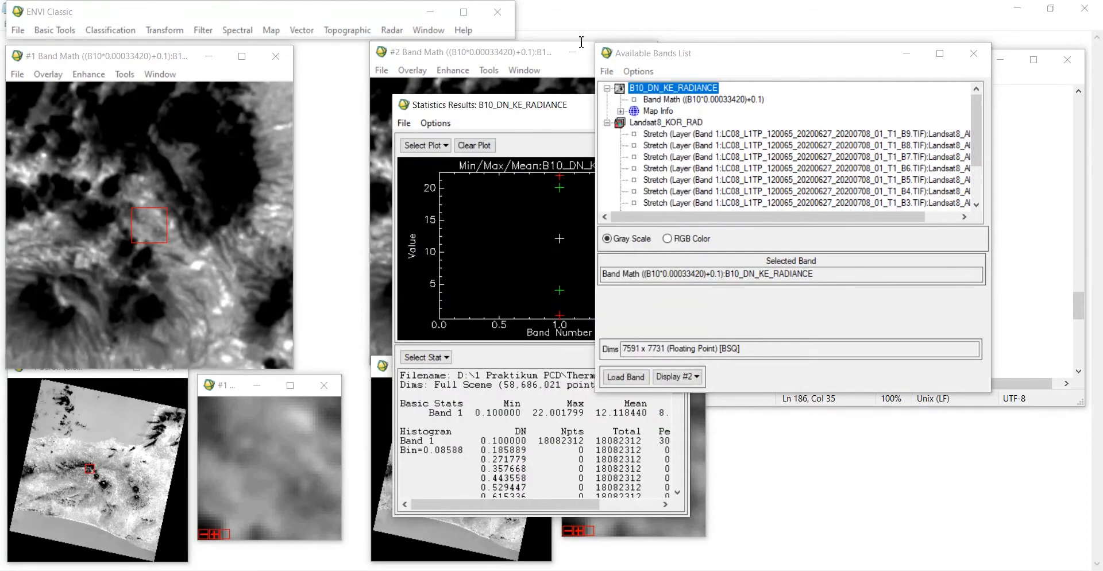
left_click(511, 108)
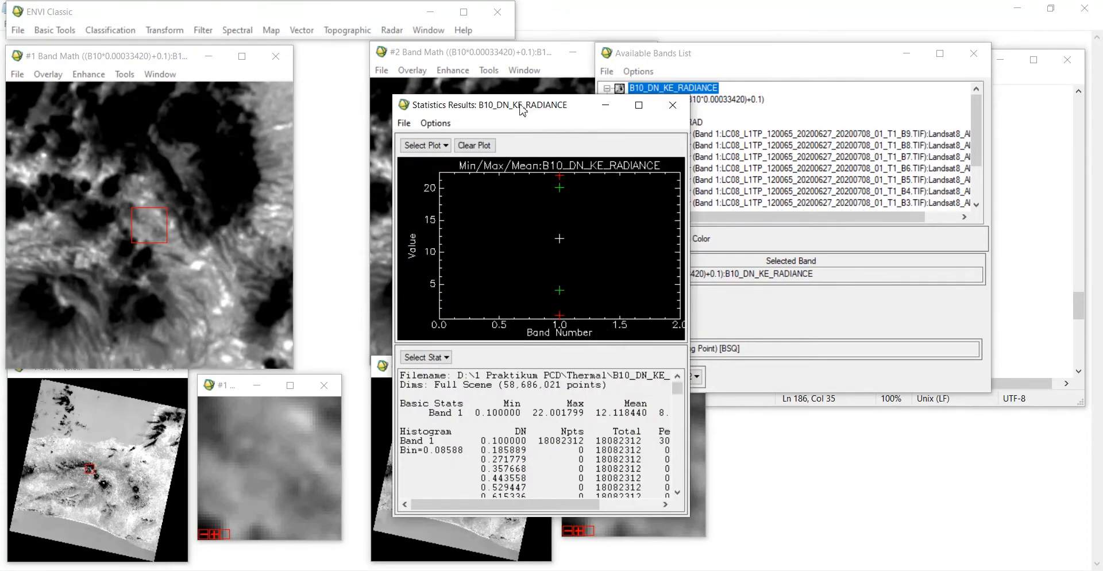
left_click_drag(522, 109, 500, 69)
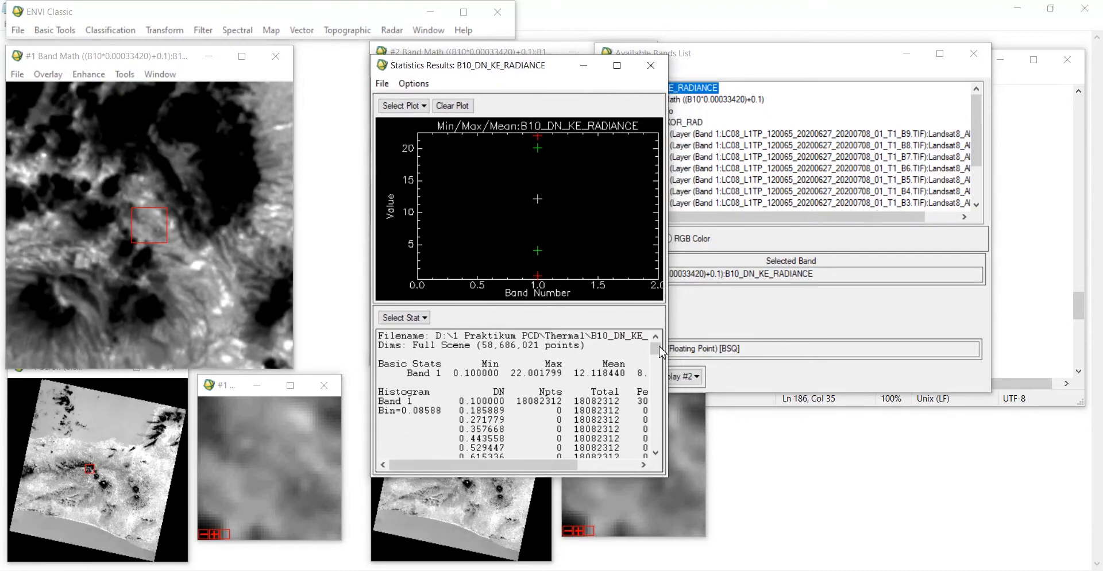
left_click_drag(670, 313, 777, 308)
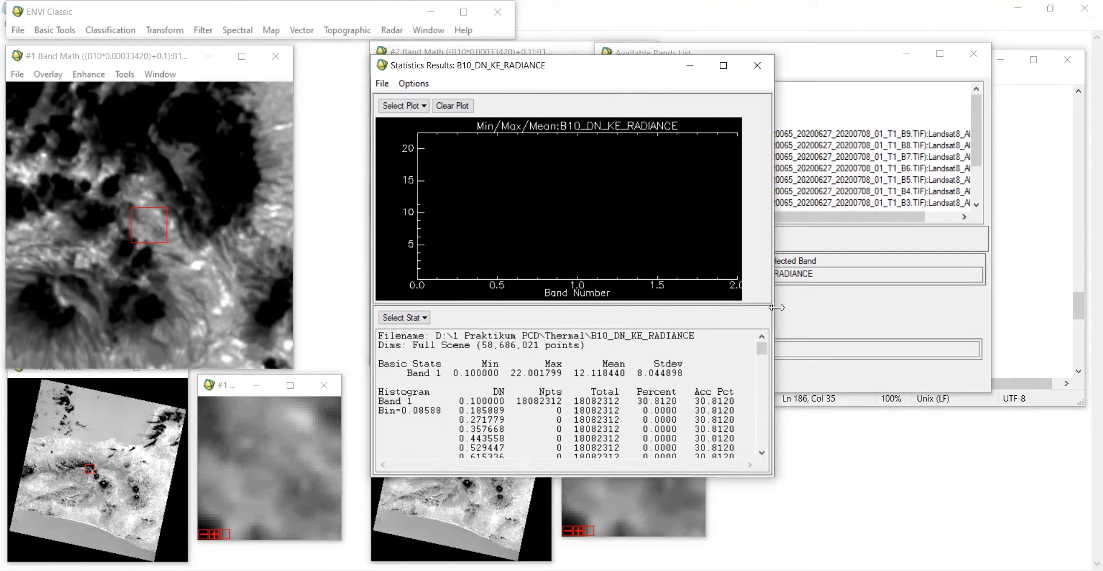
left_click(757, 65)
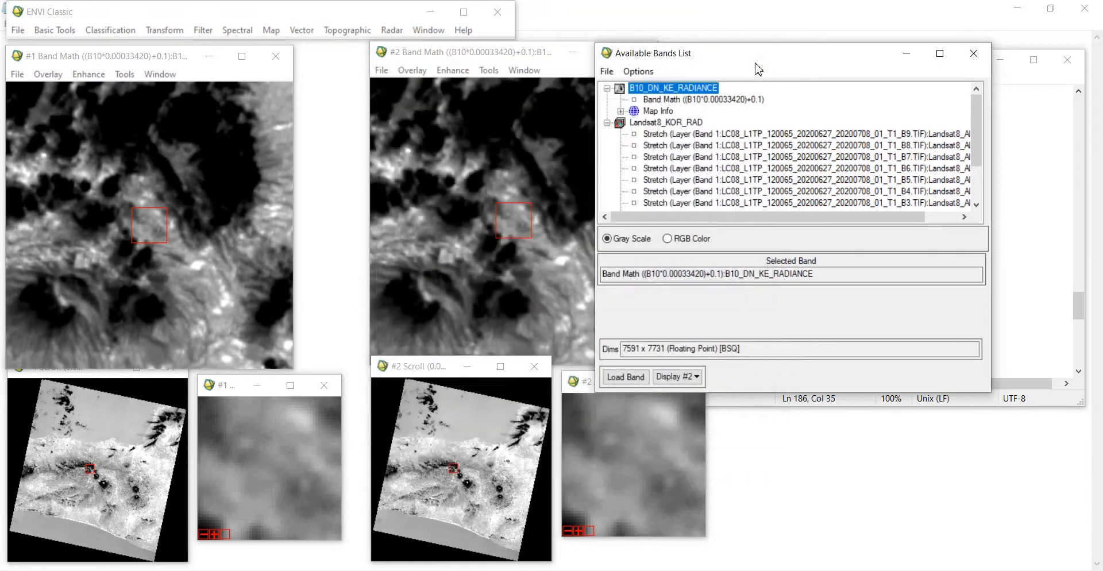
Step: Open the Band Math dialog again
left_click(361, 17)
left_click(54, 30)
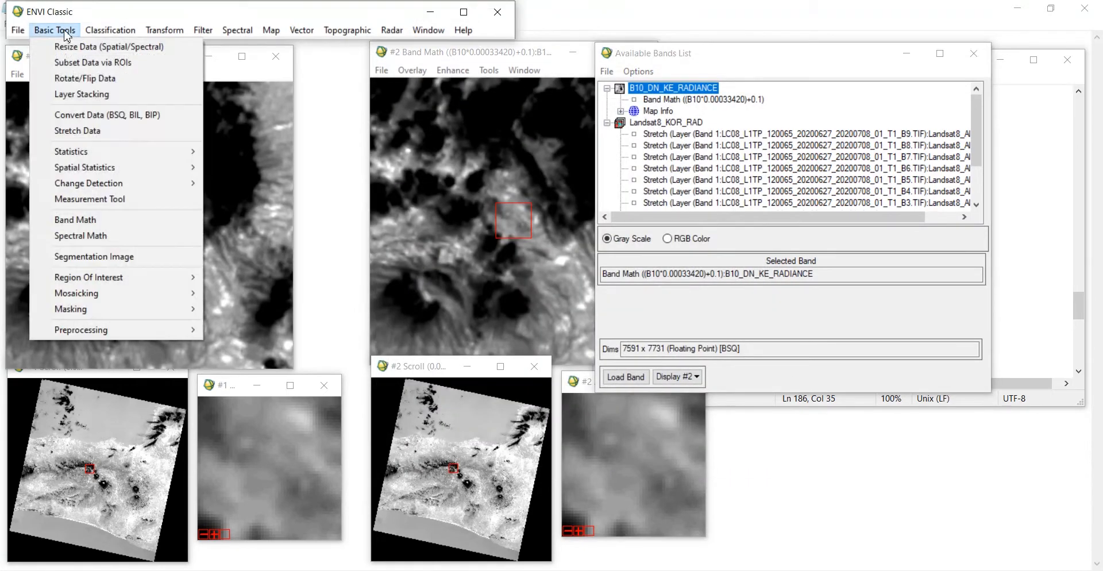
left_click(129, 219)
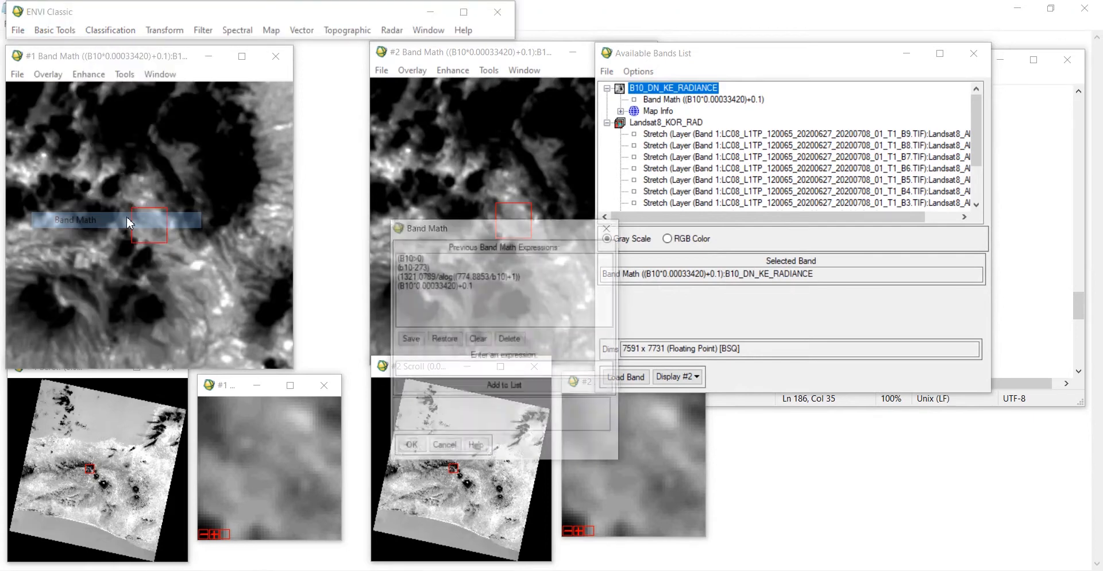
left_click_drag(498, 228, 490, 173)
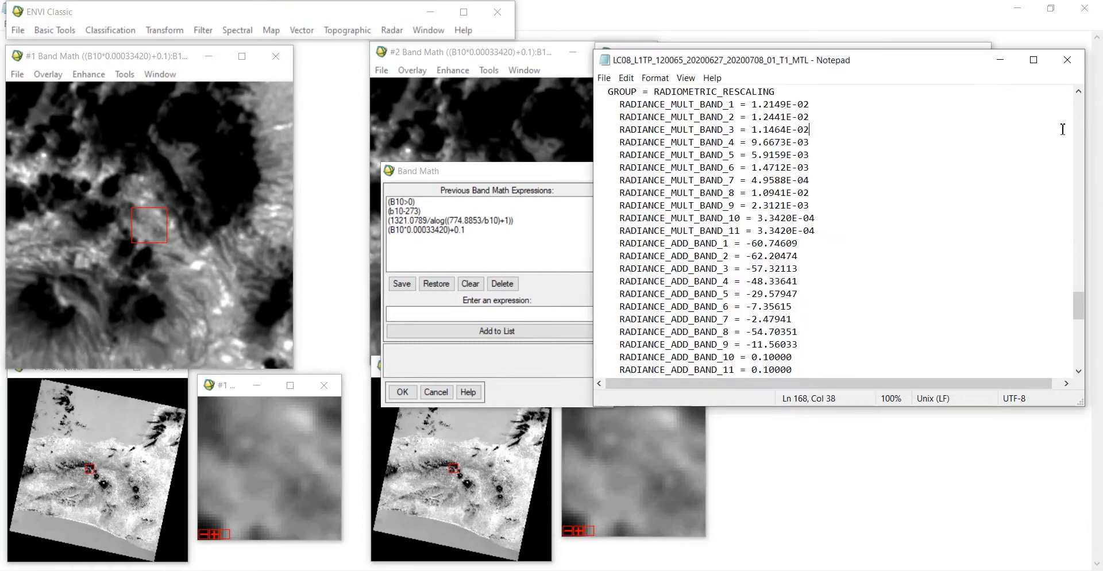
Step: Review the band 10 K1 and K2 thermal constants in the MTL metadata file
left_click(1061, 129)
scroll(835, 183, "down", 10)
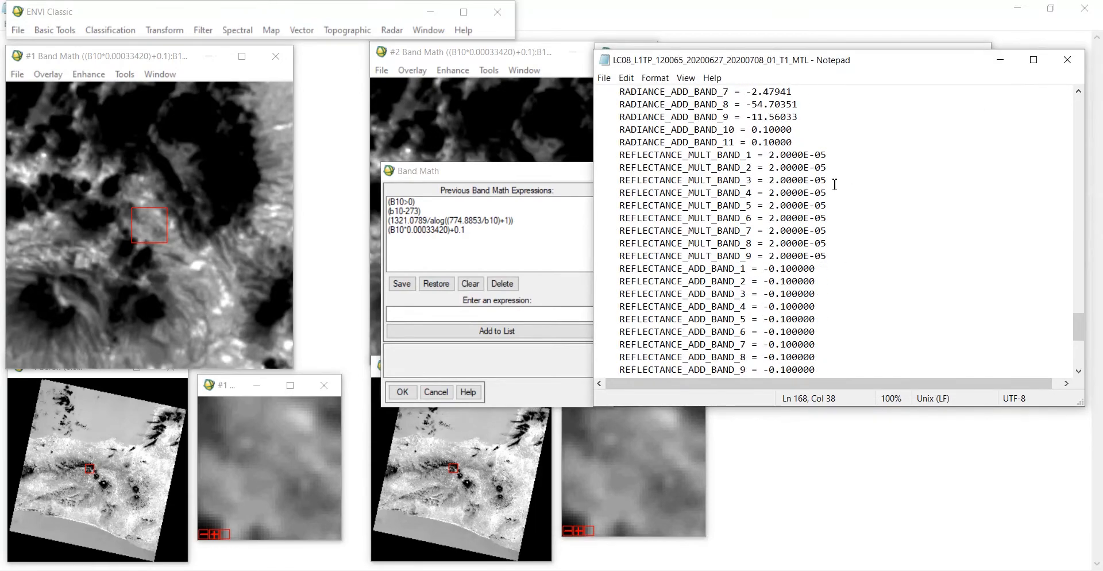
scroll(835, 184, "down", 3)
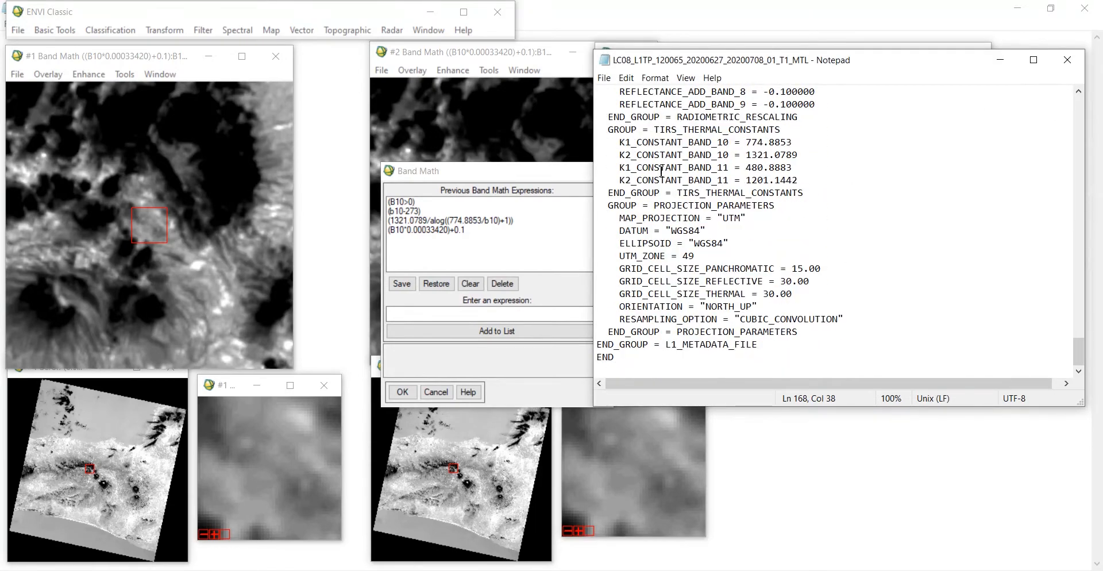
left_click_drag(619, 142, 816, 143)
left_click(816, 142)
left_click_drag(617, 155, 816, 159)
left_click(844, 161)
Step: Use the expression (1321.0789/alog((774.8853/b10)+1)) for brightness temperature and confirm it
left_click(534, 177)
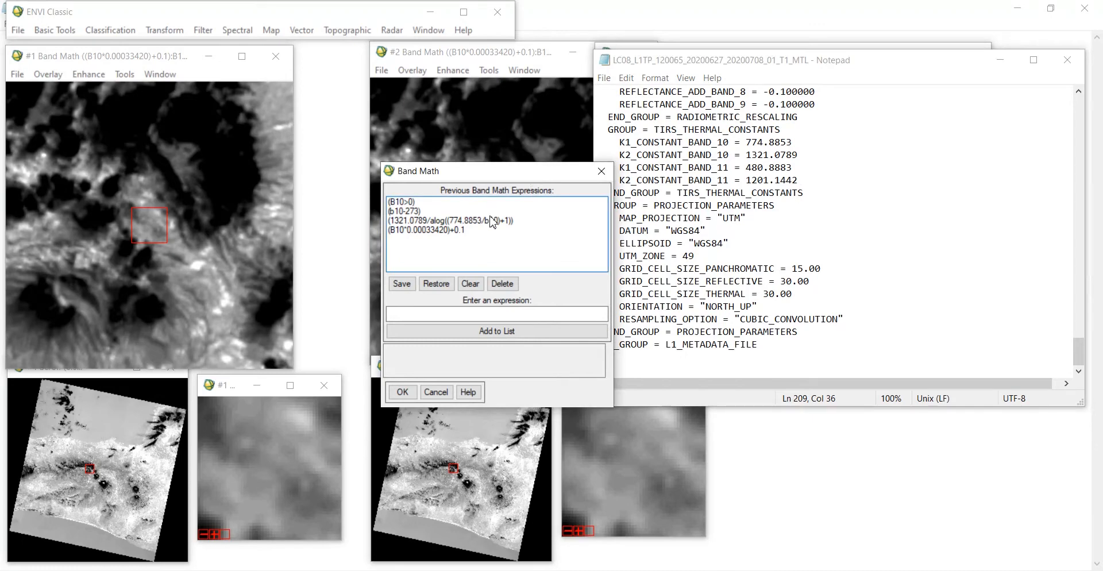
left_click(491, 221)
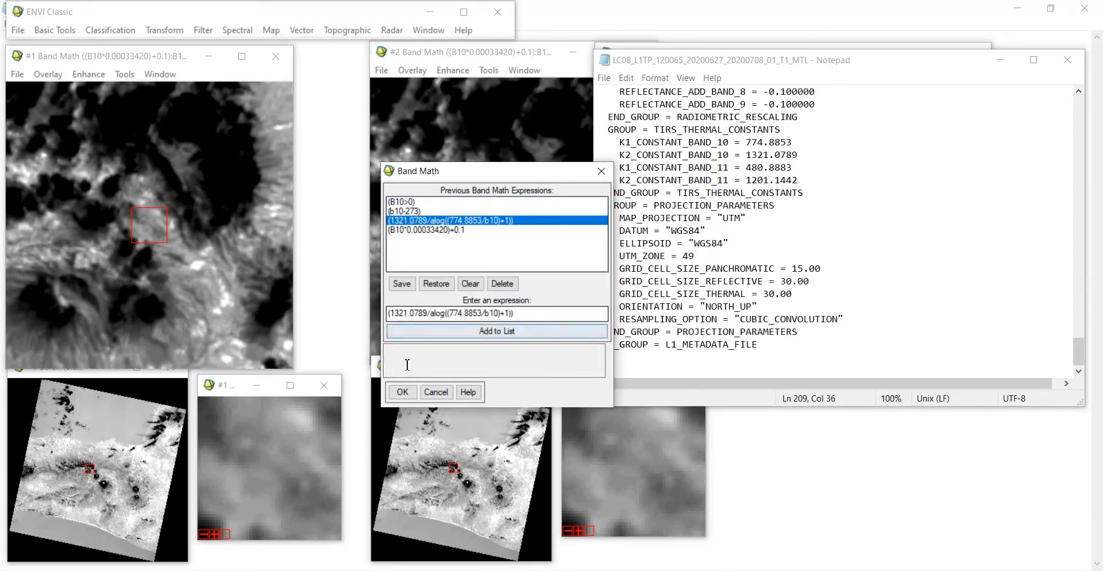
left_click(402, 392)
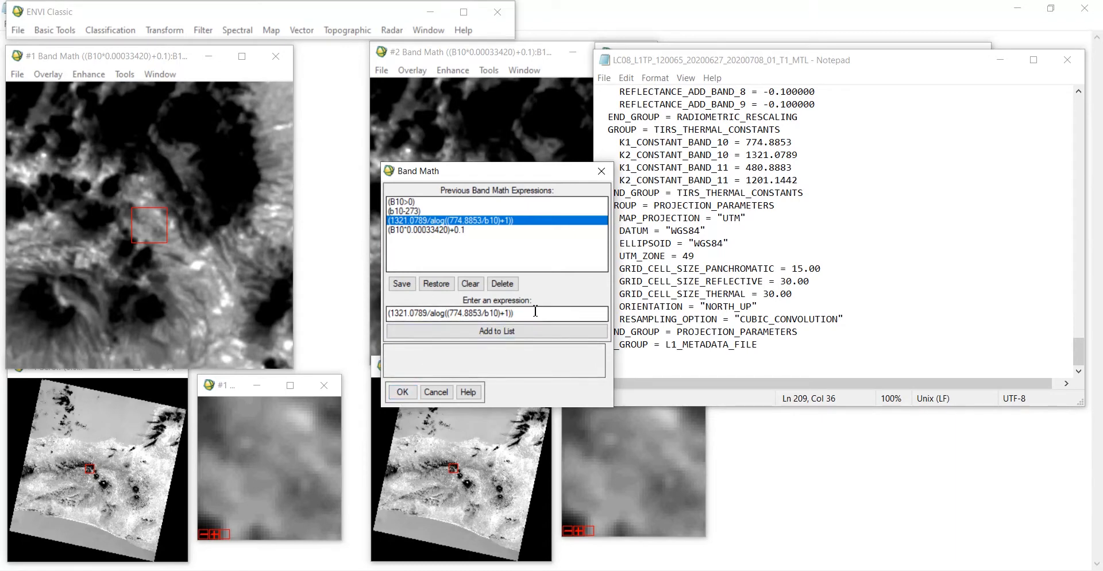
left_click(405, 393)
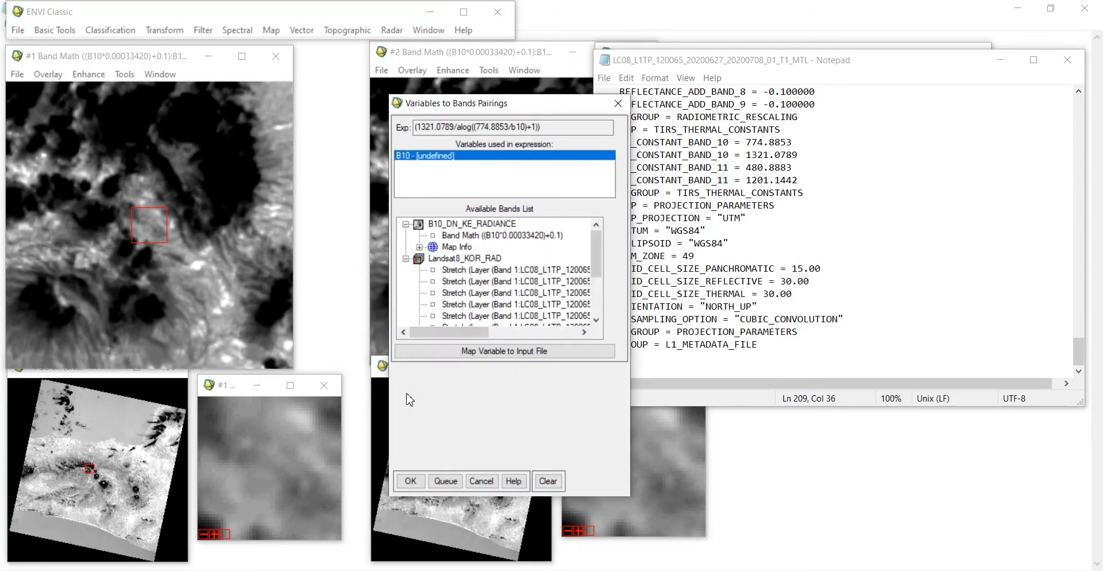
Step: Pair B10 with the B10_DN_KE_RADIANCE band, save output to Thermal as B10_RADIANCE_KE_KELVIN, and run
left_click(471, 236)
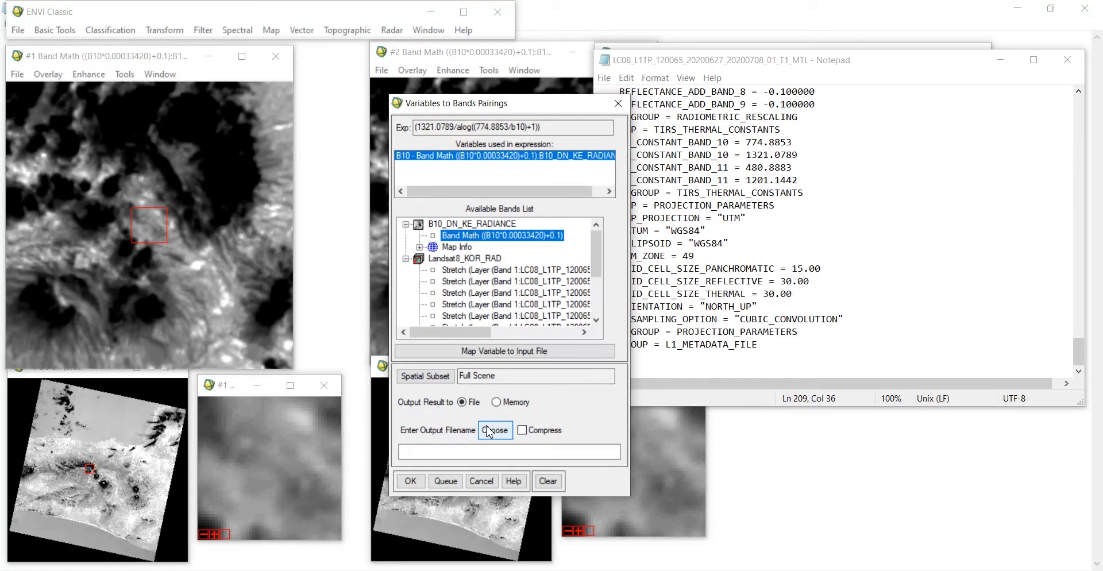
left_click(488, 431)
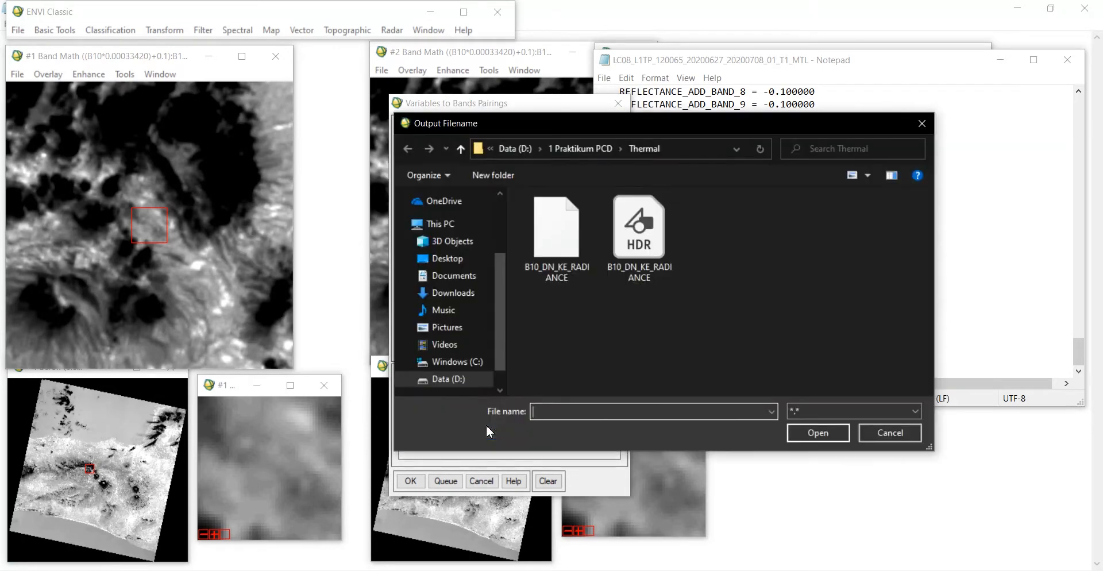
type("RADIAN")
key("BackSpace")
key("BackSpace")
key("BackSpace")
key("BackSpace")
key("BackSpace")
type("B10")
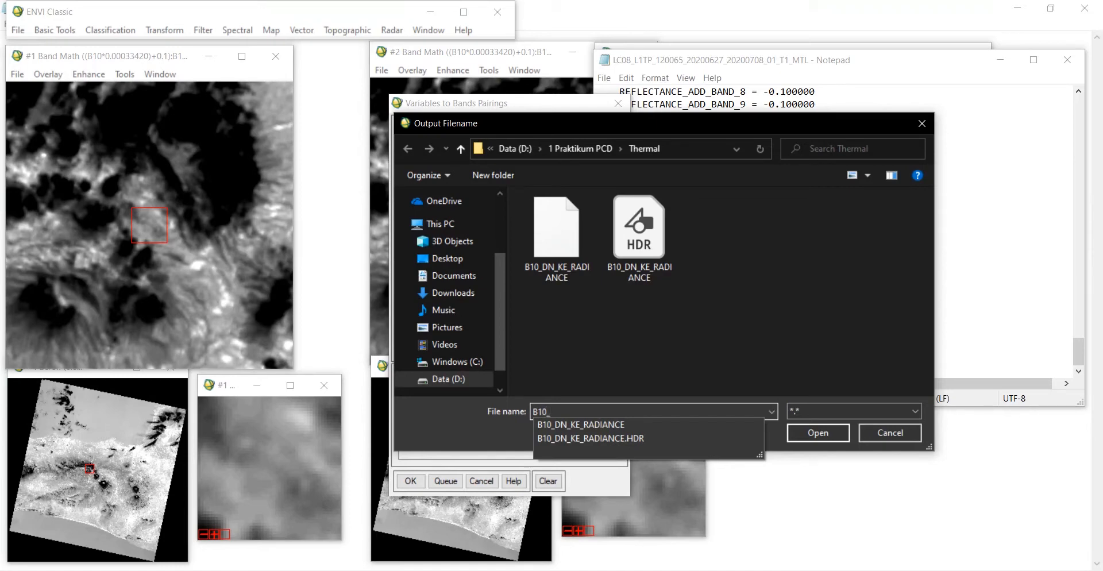
type("_RADIANCE_KE")
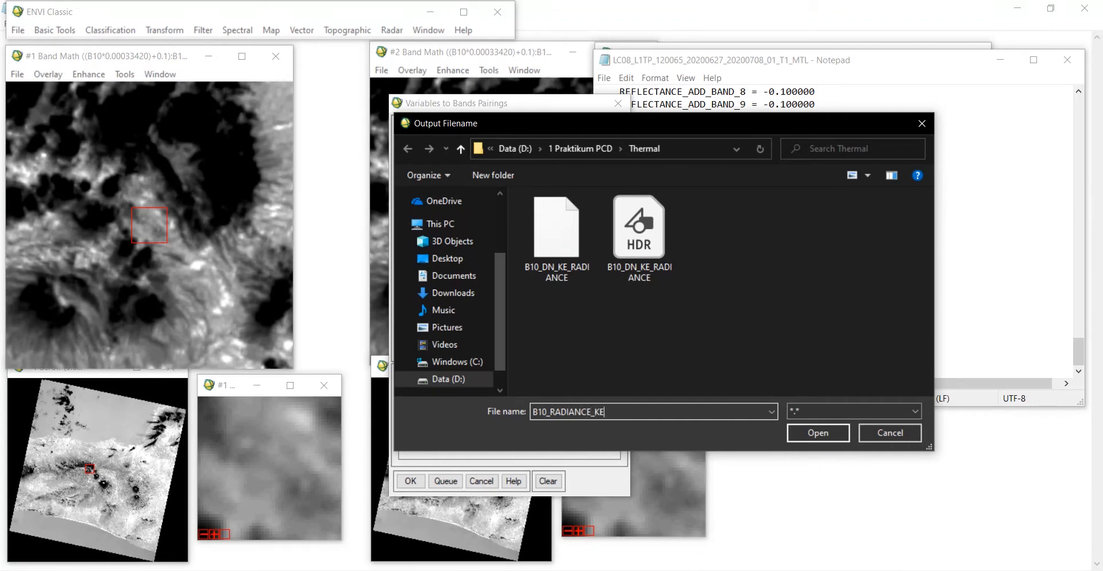
type("_KELVIN")
left_click(816, 433)
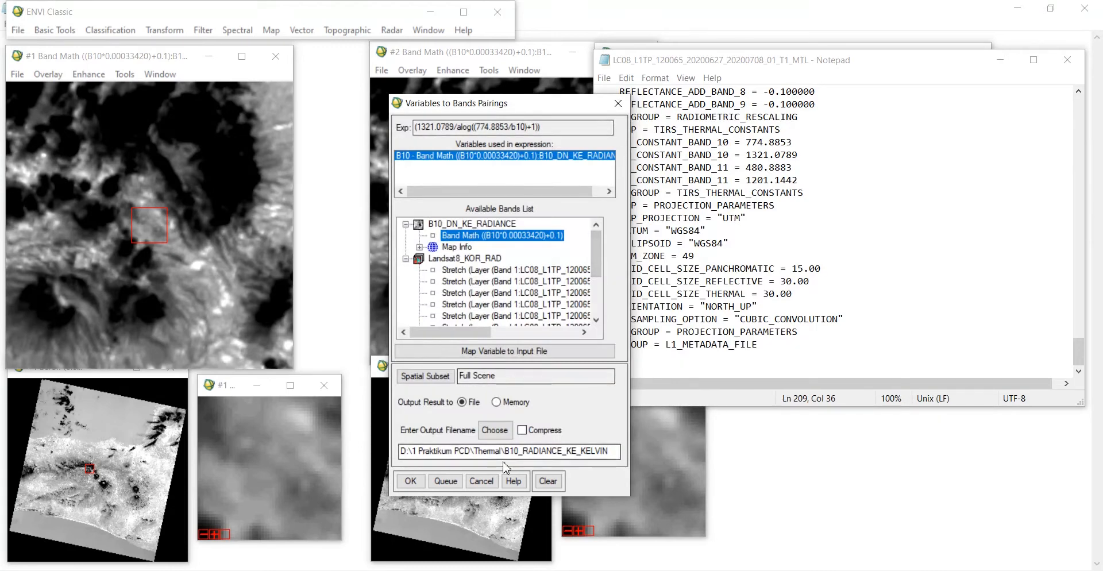
left_click(410, 481)
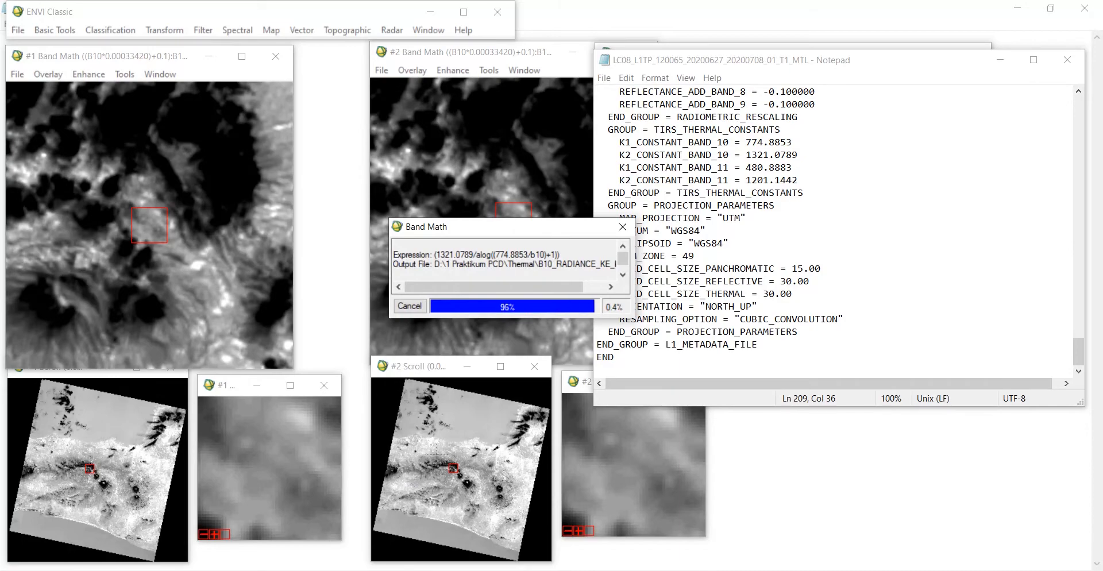
Step: Load the B10_RADIANCE_KE_KELVIN band into display #2
left_click_drag(1015, 130, 1006, 83)
left_click(1000, 60)
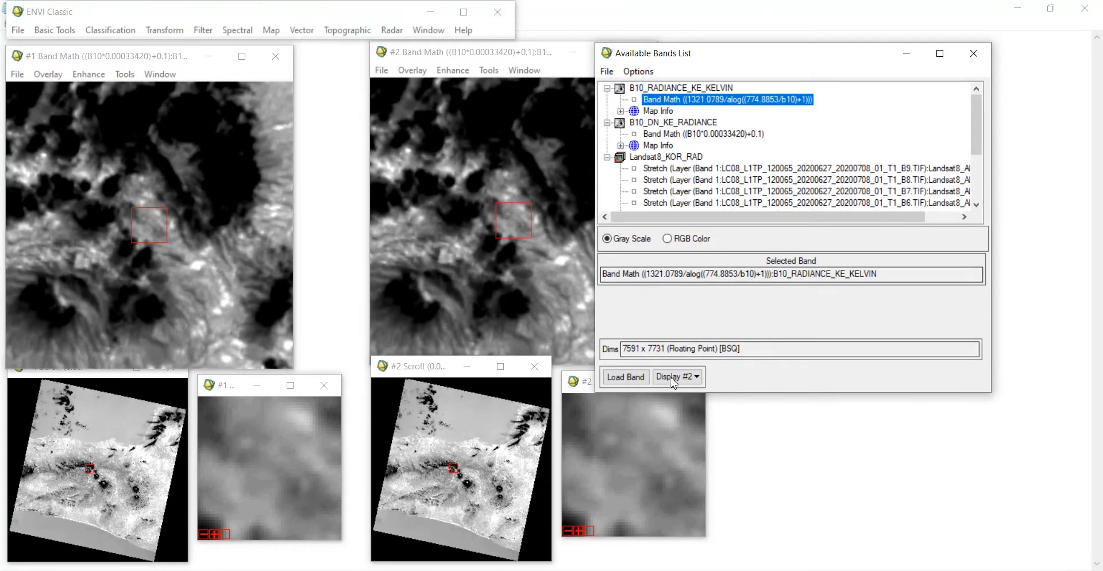
left_click(625, 378)
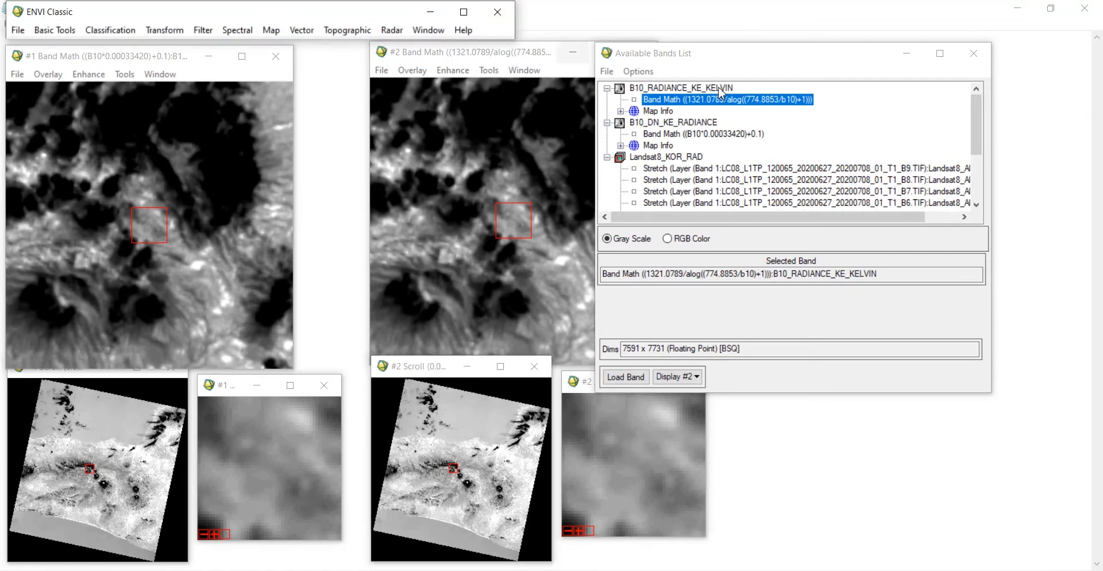
Step: Compute quick statistics for the B10_RADIANCE_KE_KELVIN file and close the results
left_click(674, 89)
right_click(674, 89)
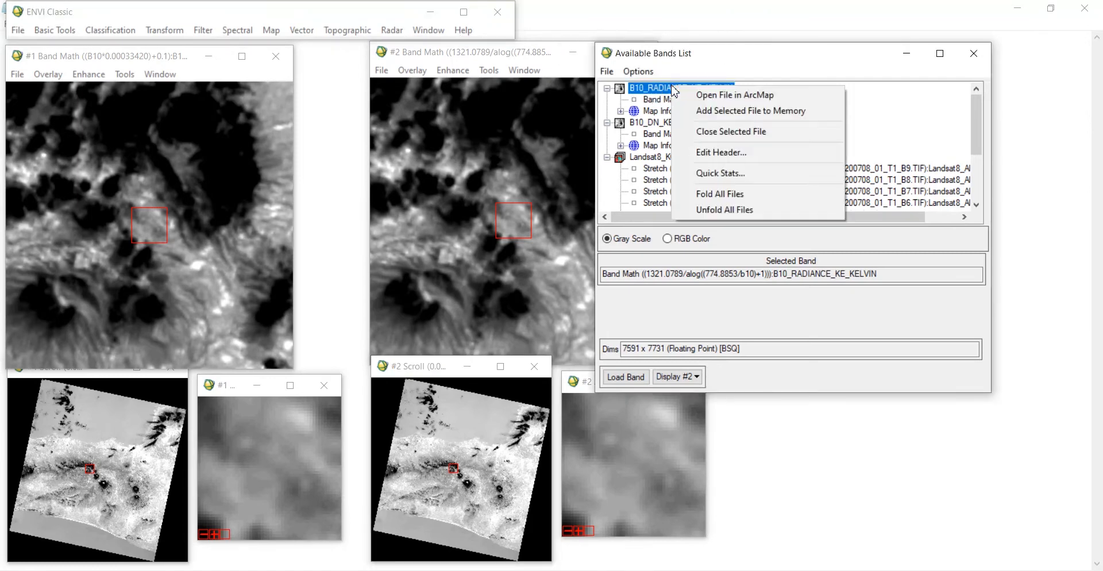
left_click(721, 173)
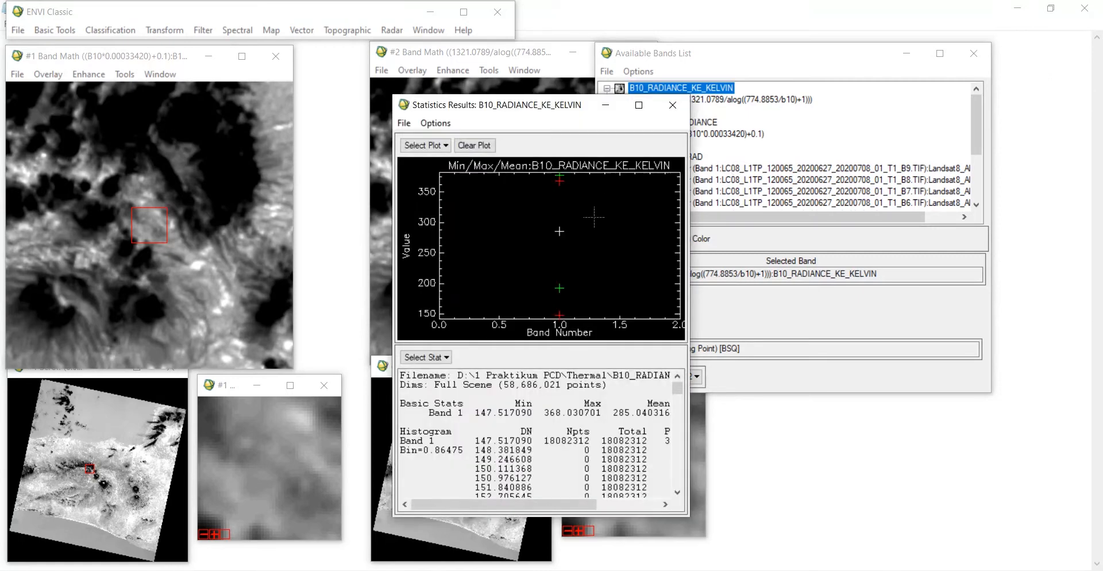
left_click(674, 108)
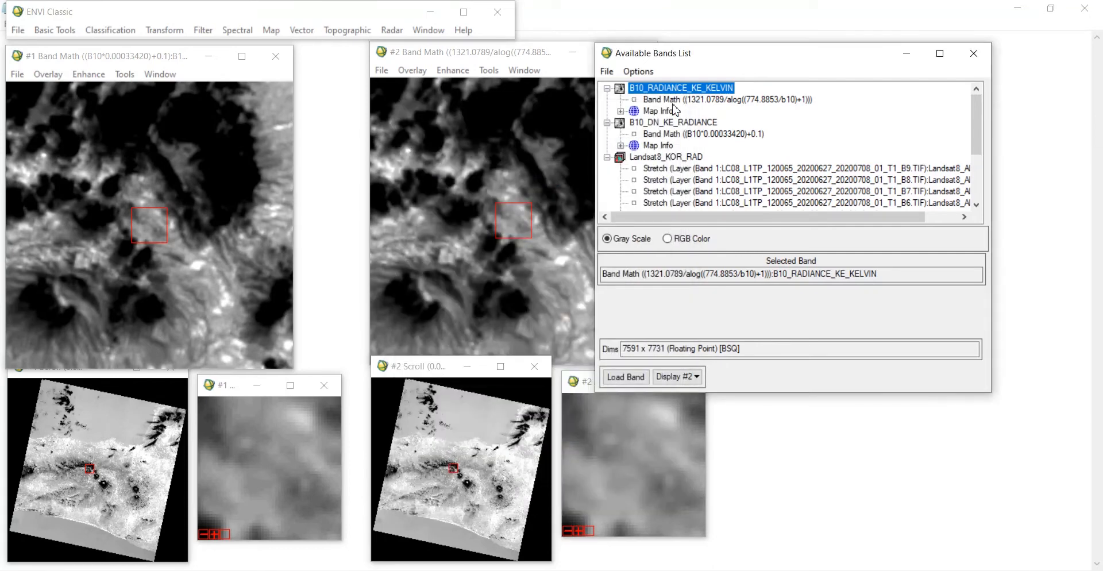
Step: Start Band Math again and reuse the expression (b10-273) to convert the Kelvin values to Celsius
left_click(260, 16)
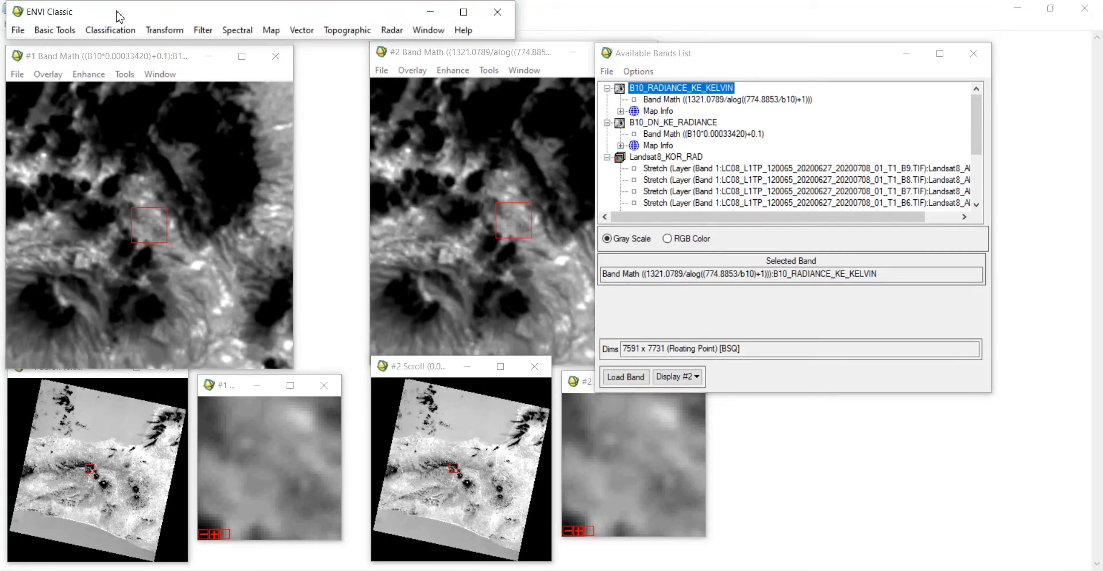
left_click(49, 33)
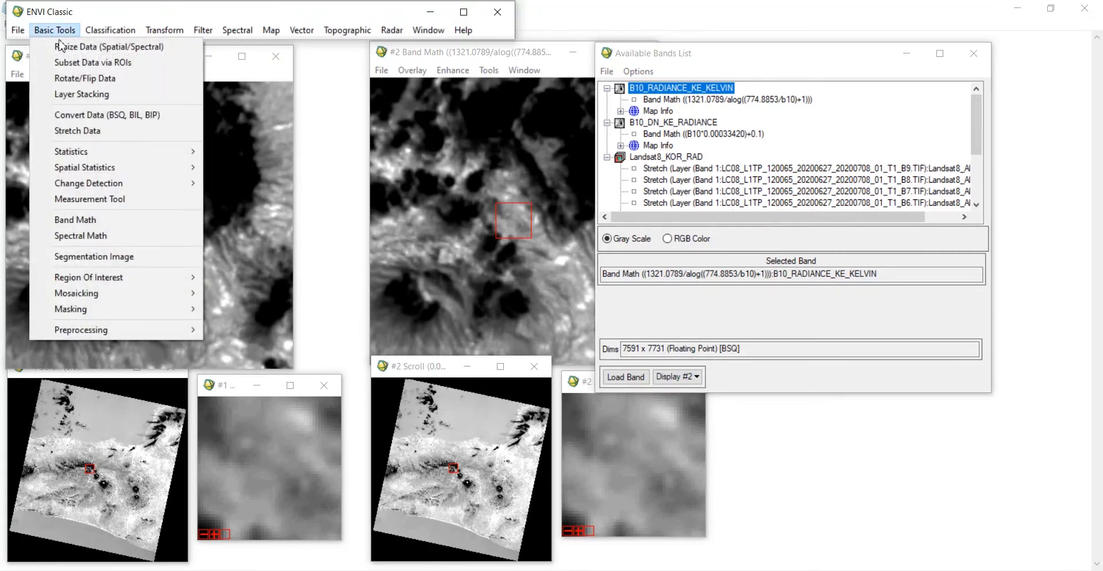
left_click(90, 224)
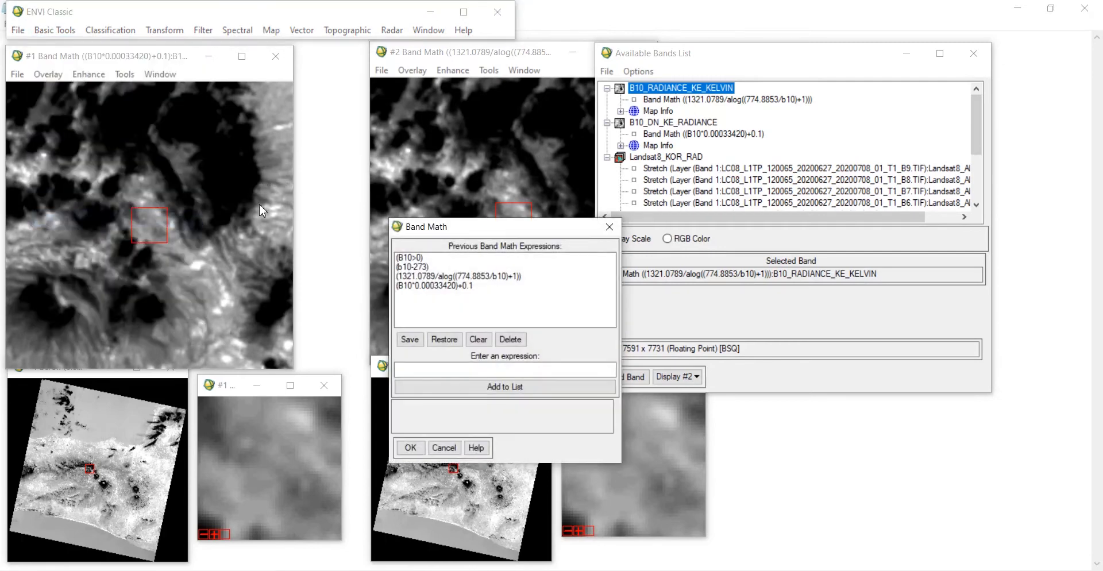
left_click(425, 268)
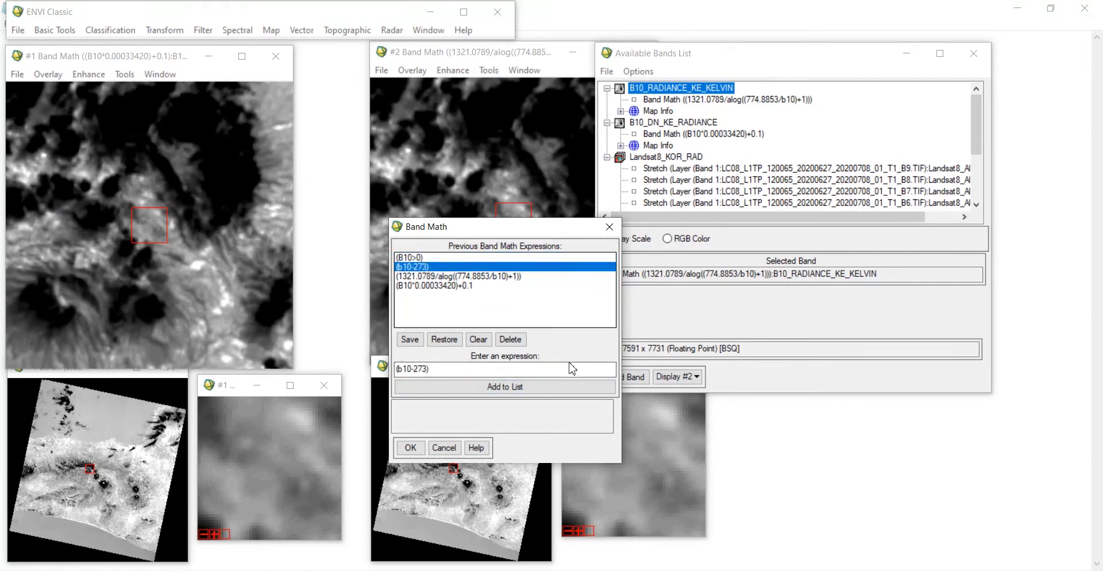
left_click(410, 448)
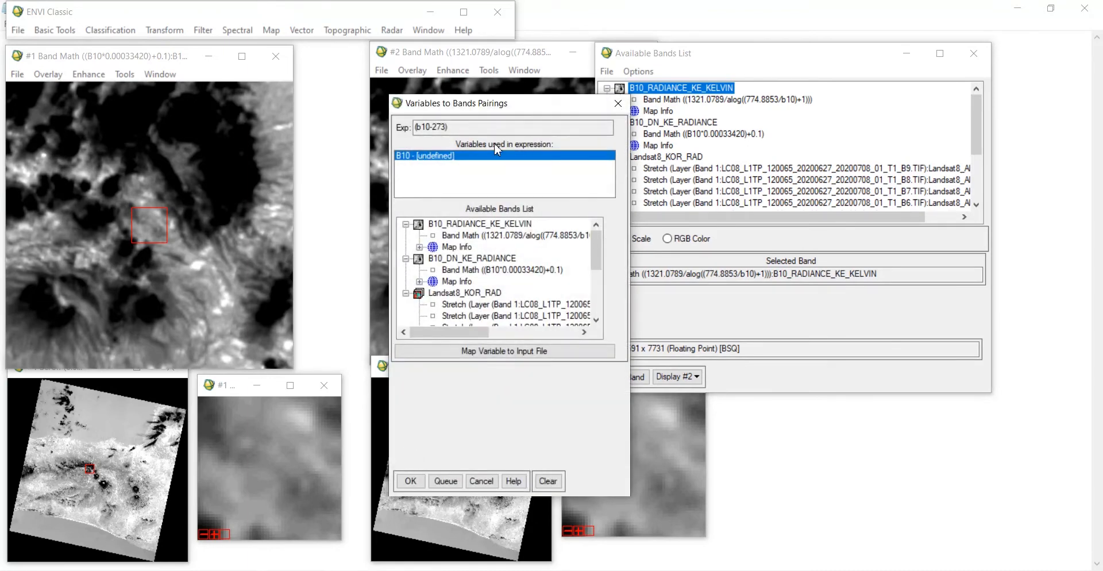
Step: Pair B10 with the B10_RADIANCE_KE_KELVIN band, save the output in Thermal as B10_KELVIN_KE_CELCIUS, and run
left_click(471, 241)
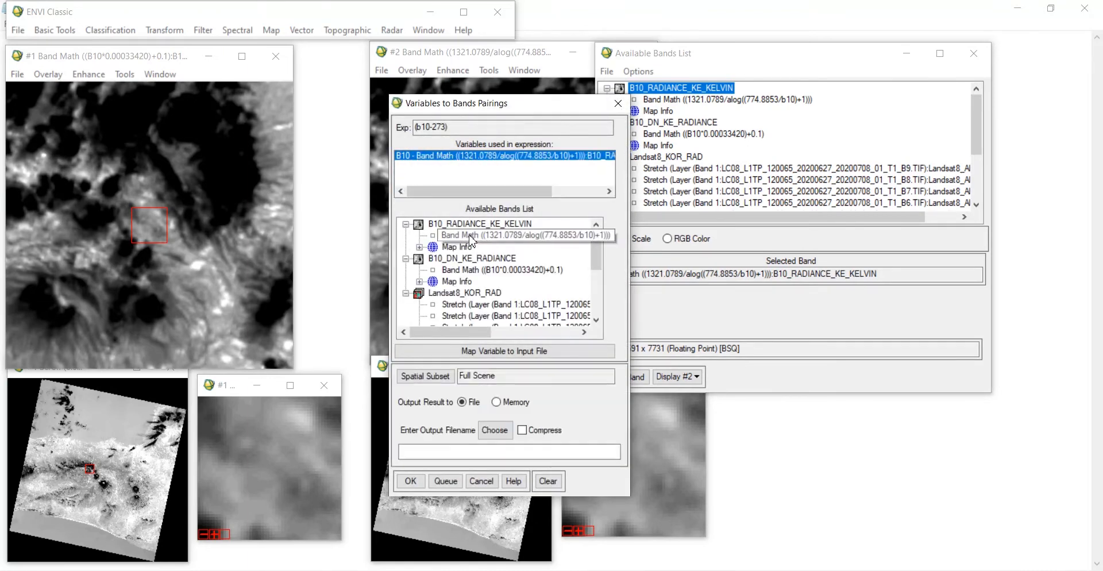
left_click(500, 428)
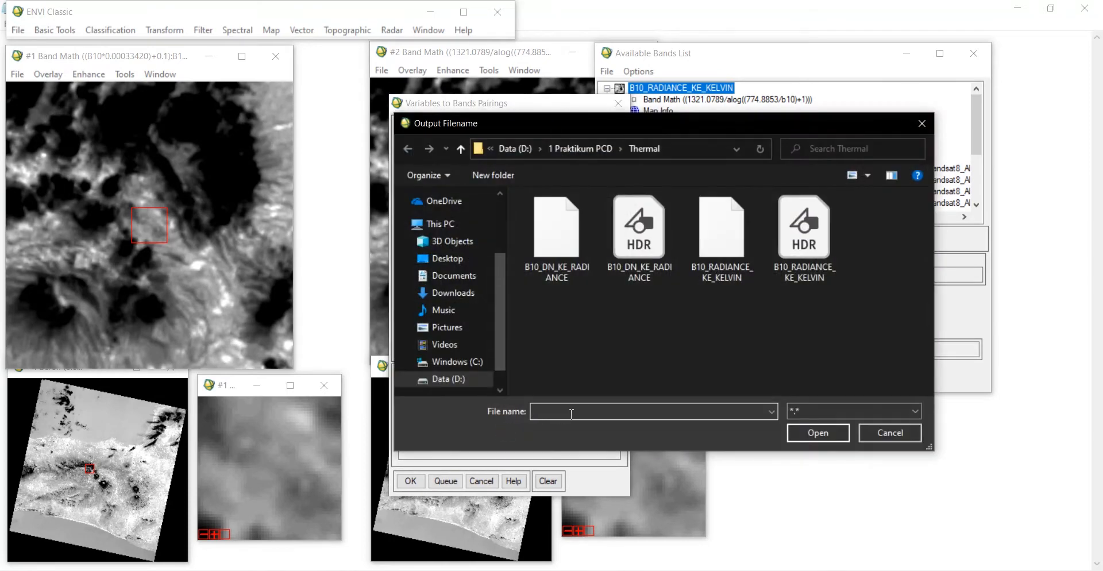
type("B10")
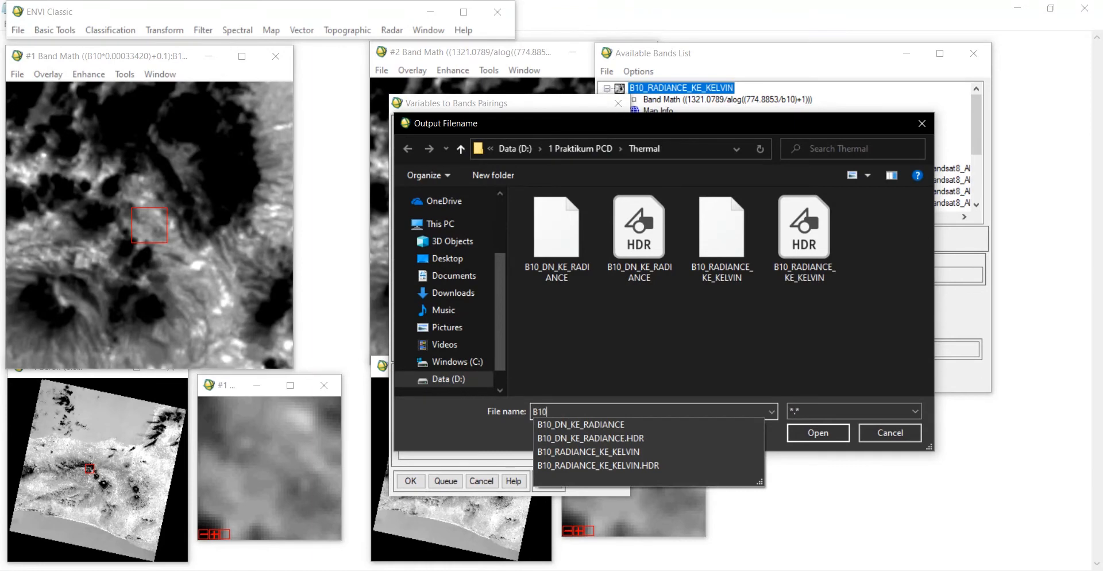
type("_KELVIN_KE_")
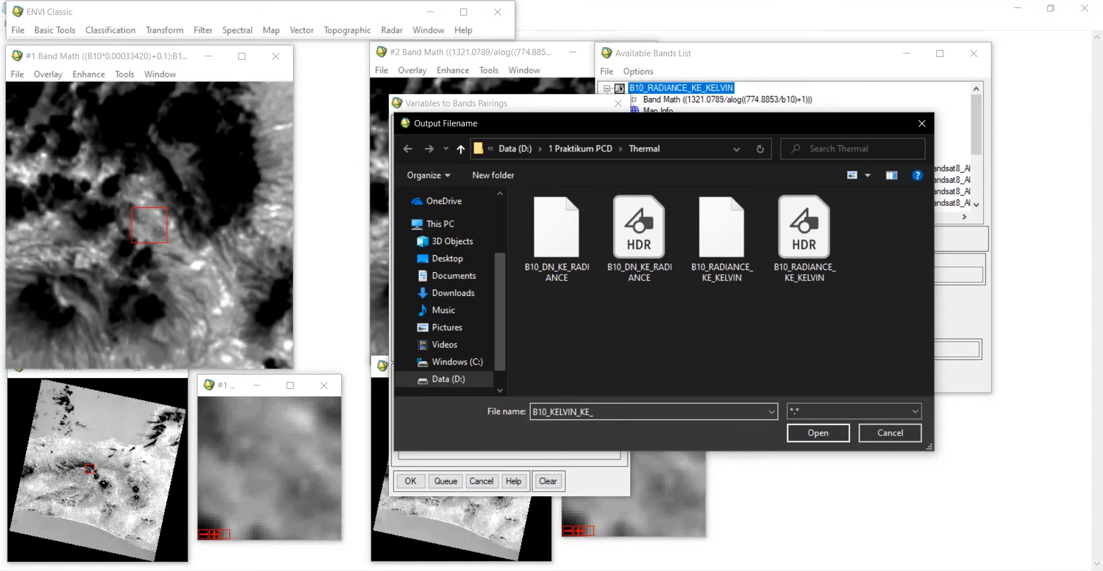
type("IUS")
left_click(818, 433)
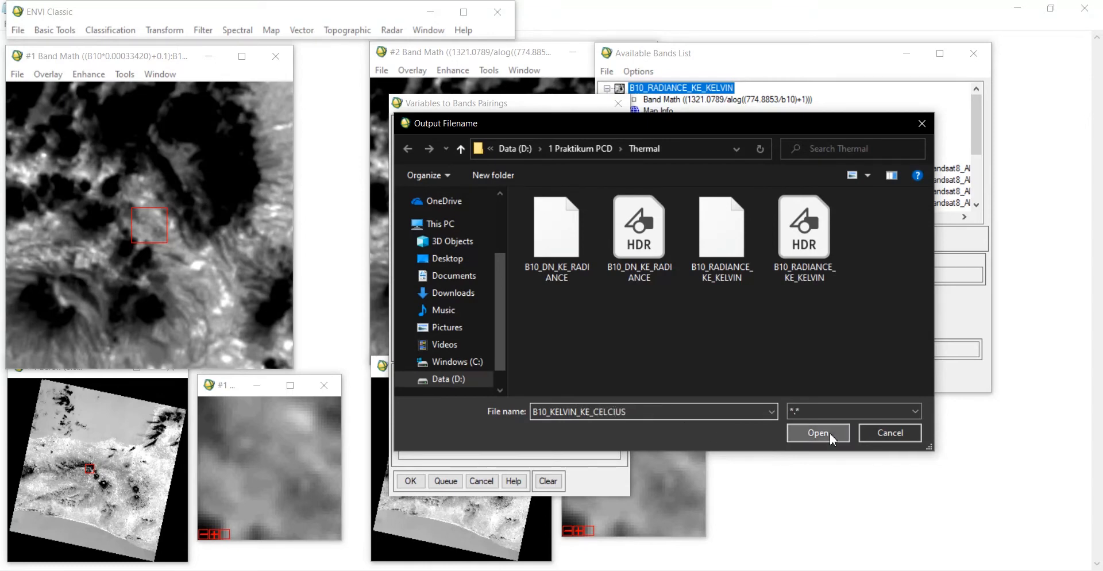
left_click(411, 483)
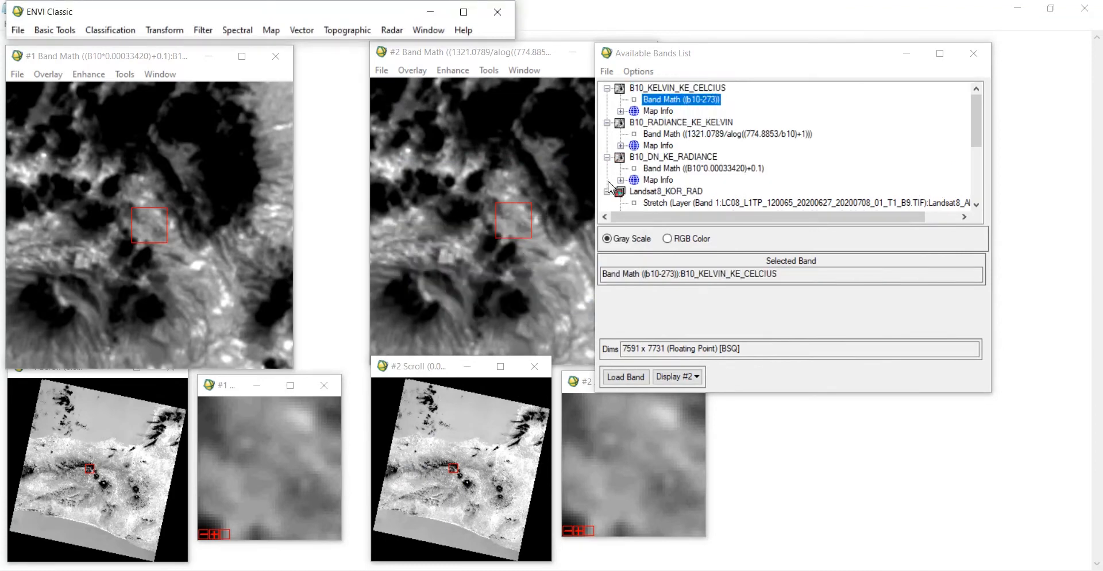
Step: Load the B10_KELVIN_KE_CELCIUS band into display #2 and browse several areas of the scene
left_click(636, 379)
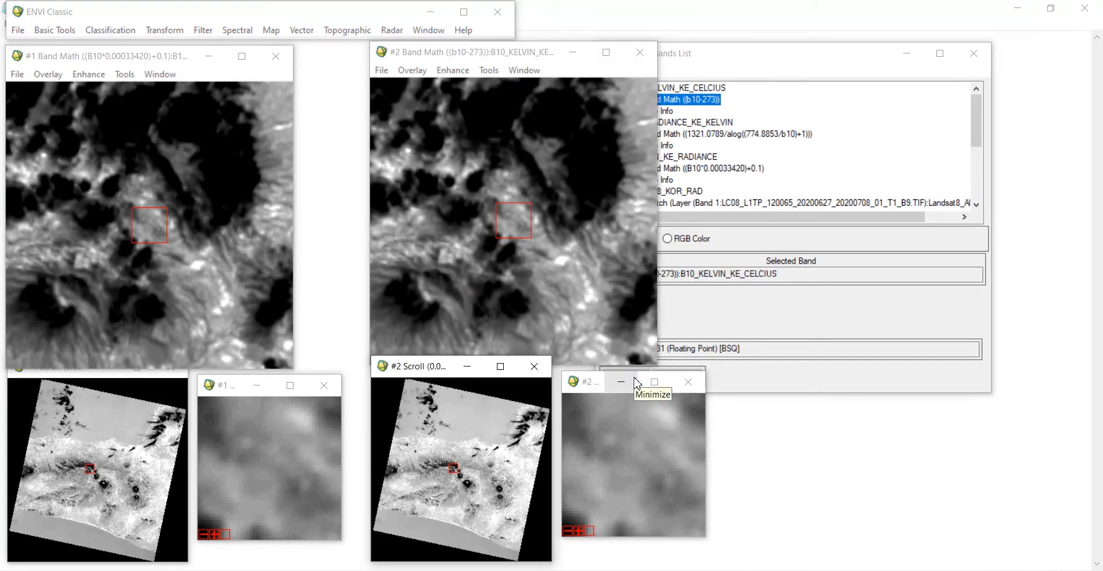
left_click(637, 382)
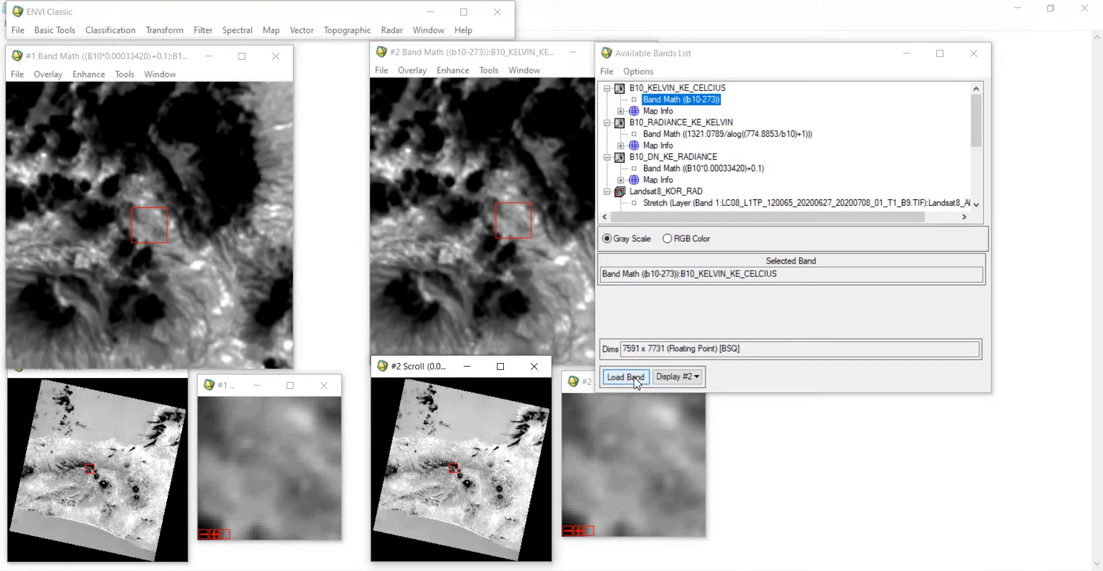
left_click(89, 495)
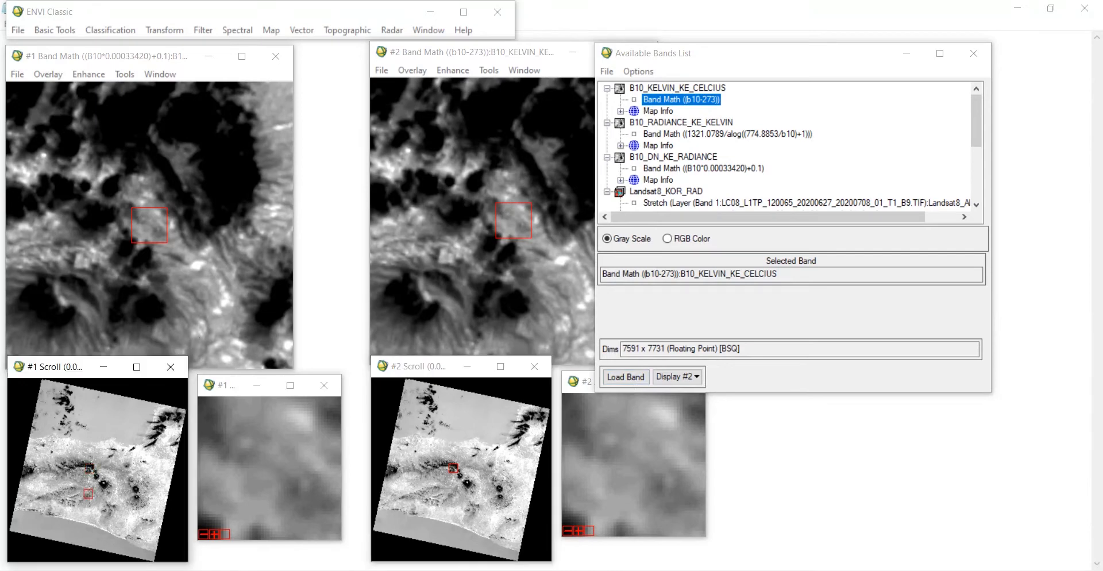
left_click(95, 478)
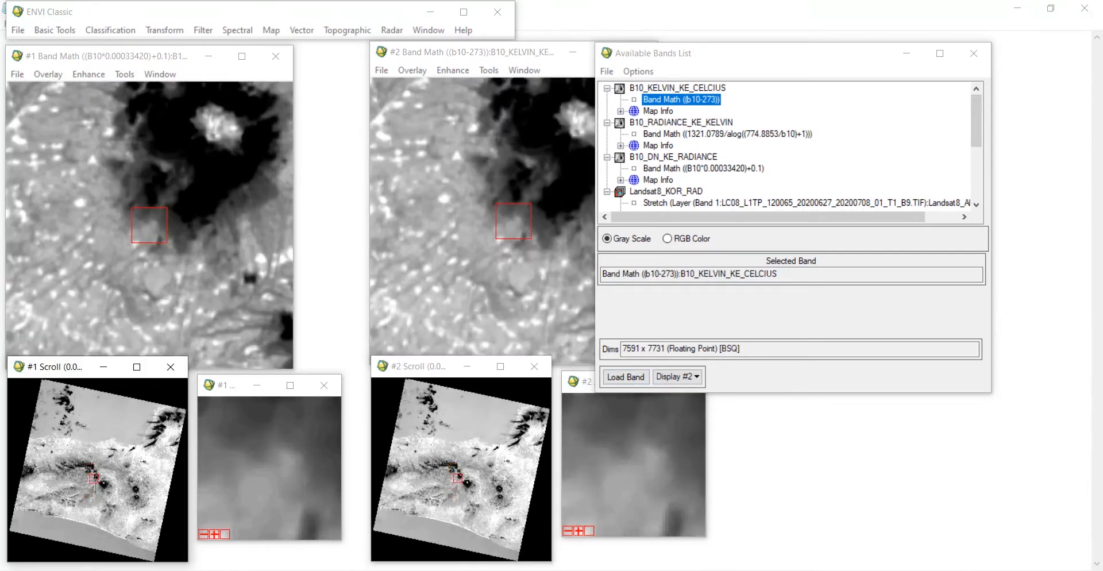
left_click(89, 472)
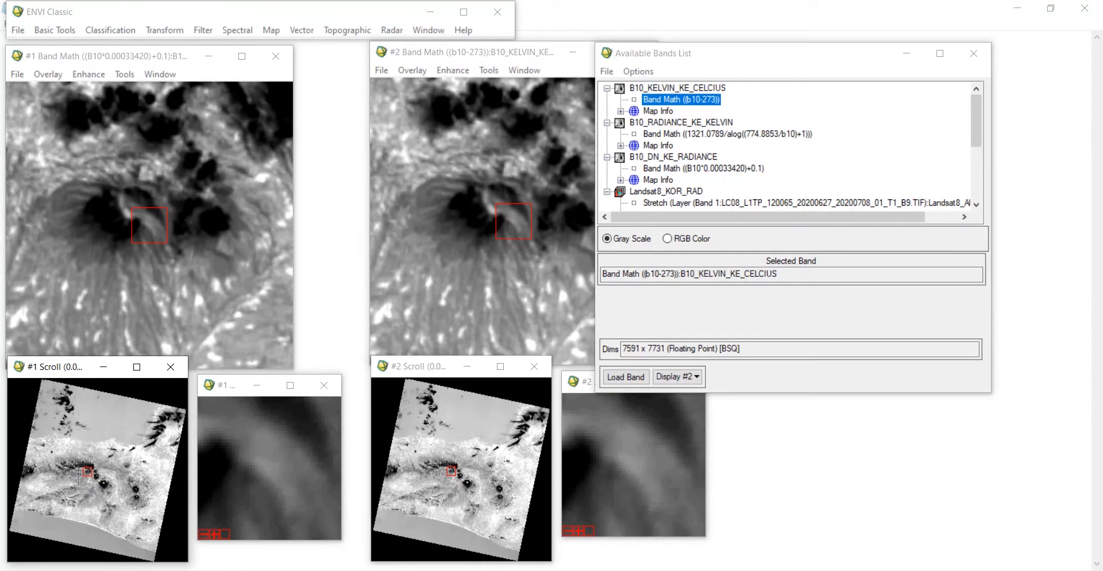
left_click(76, 475)
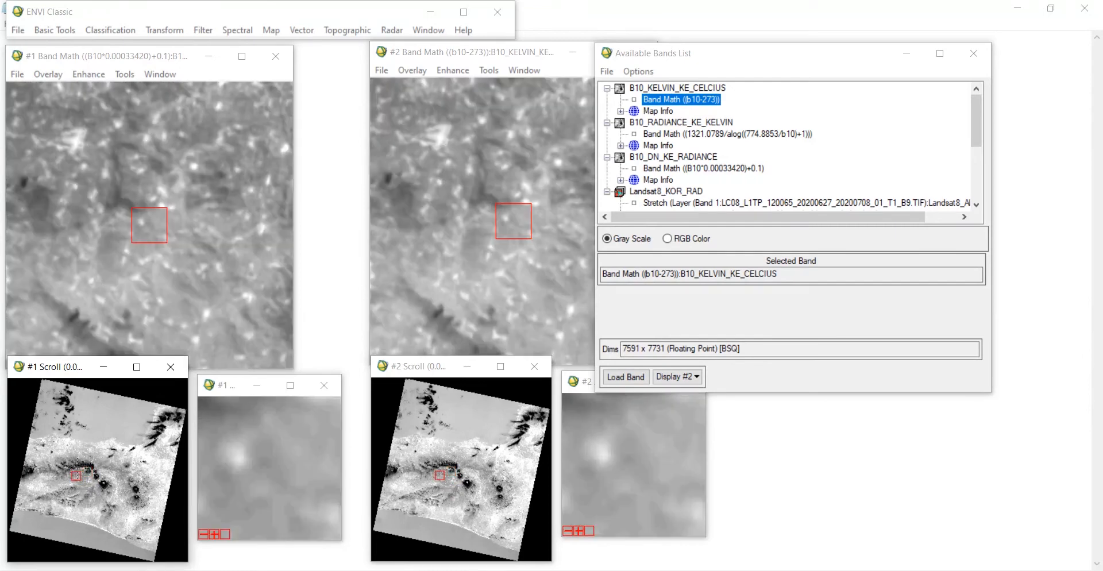
left_click(76, 468)
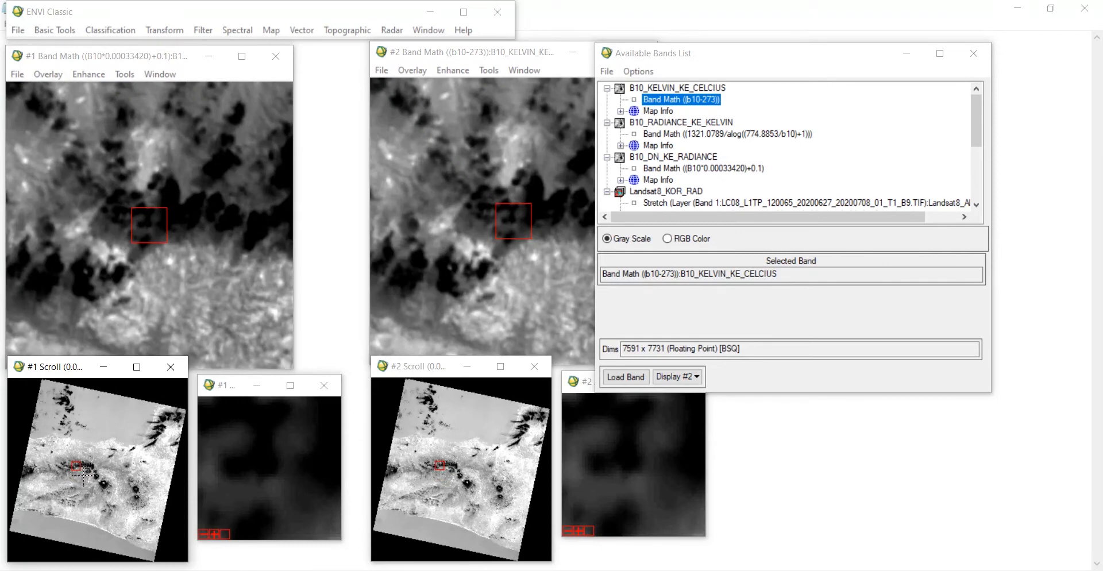
left_click(84, 471)
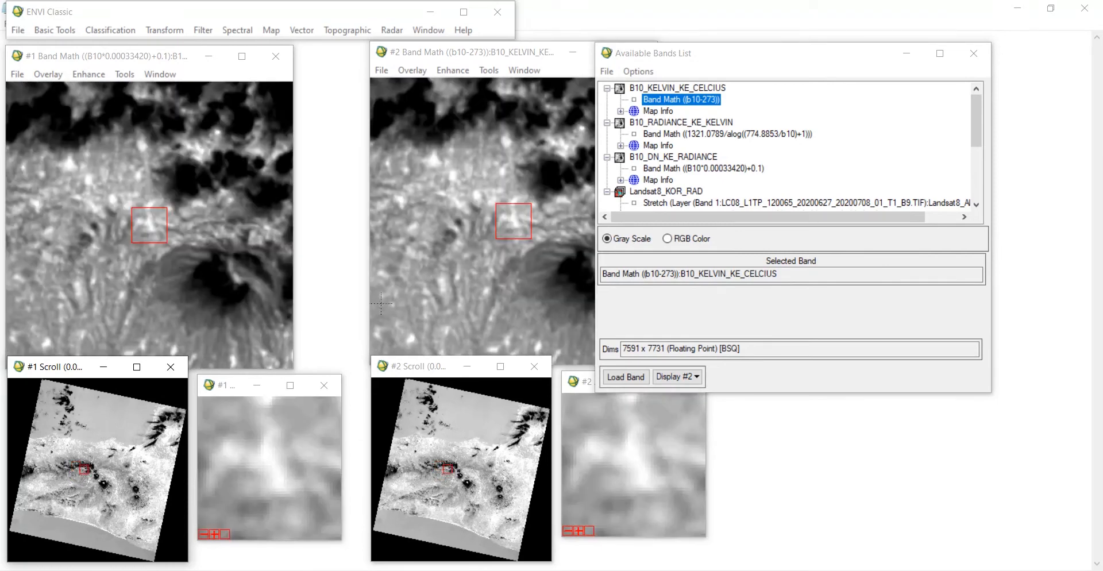
Step: Start Band Math once more and reuse the expression (B10>0) from the previous expressions
left_click(767, 74)
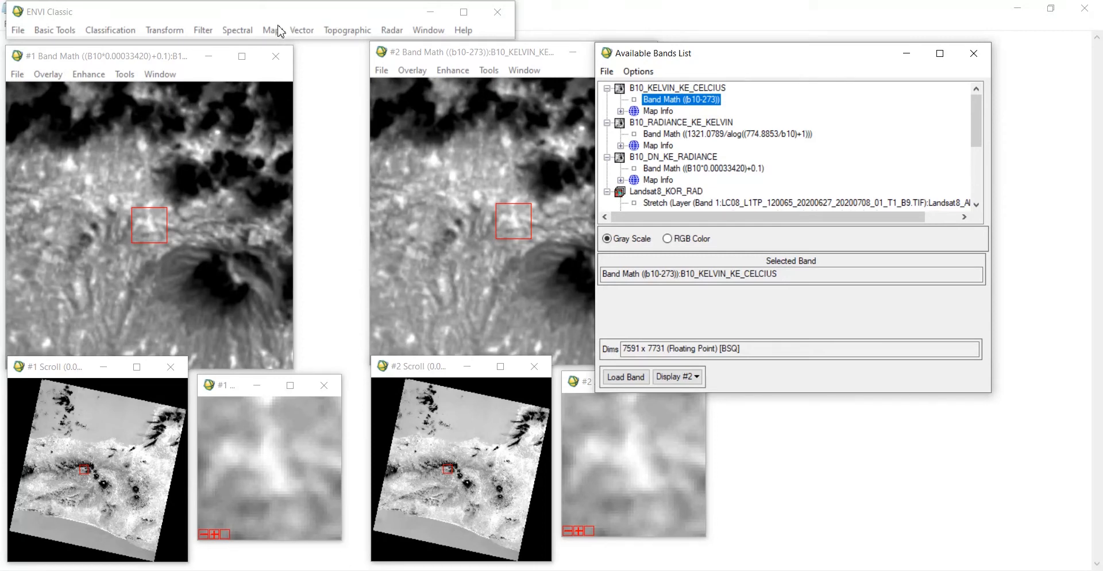
left_click(248, 22)
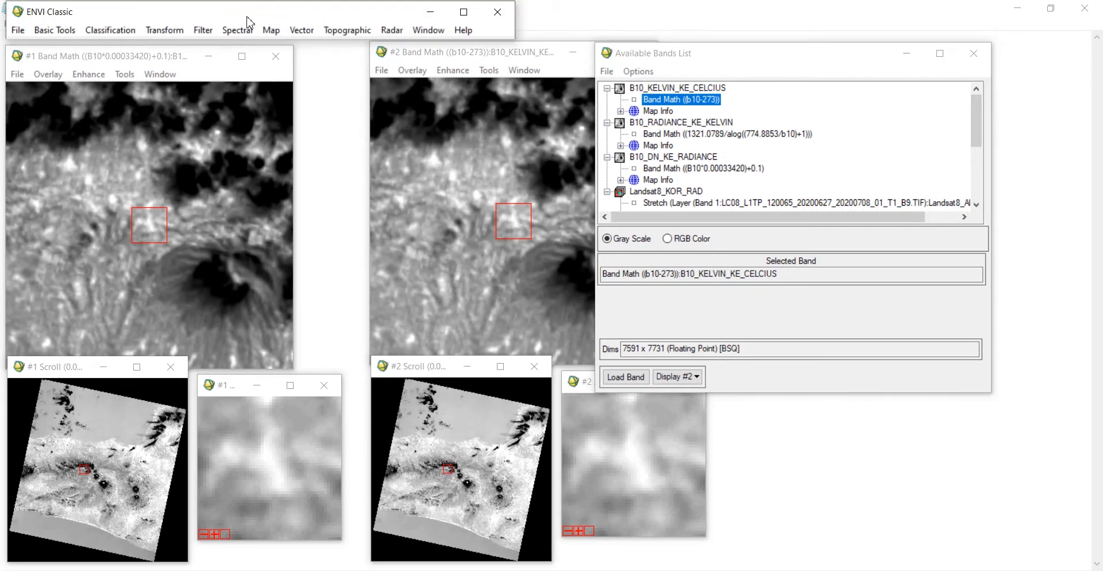
left_click(57, 30)
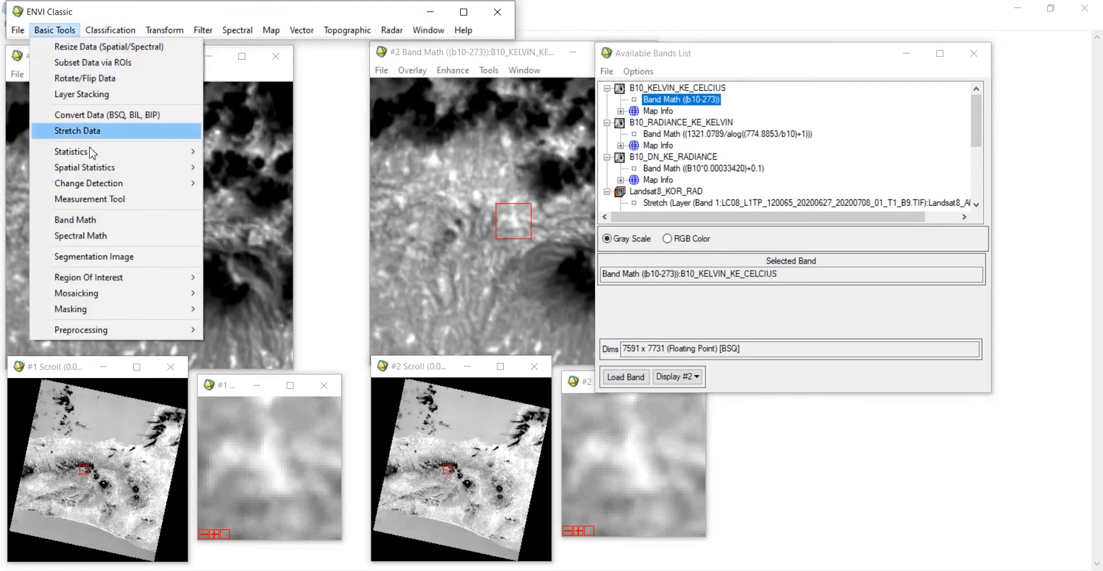
left_click(94, 218)
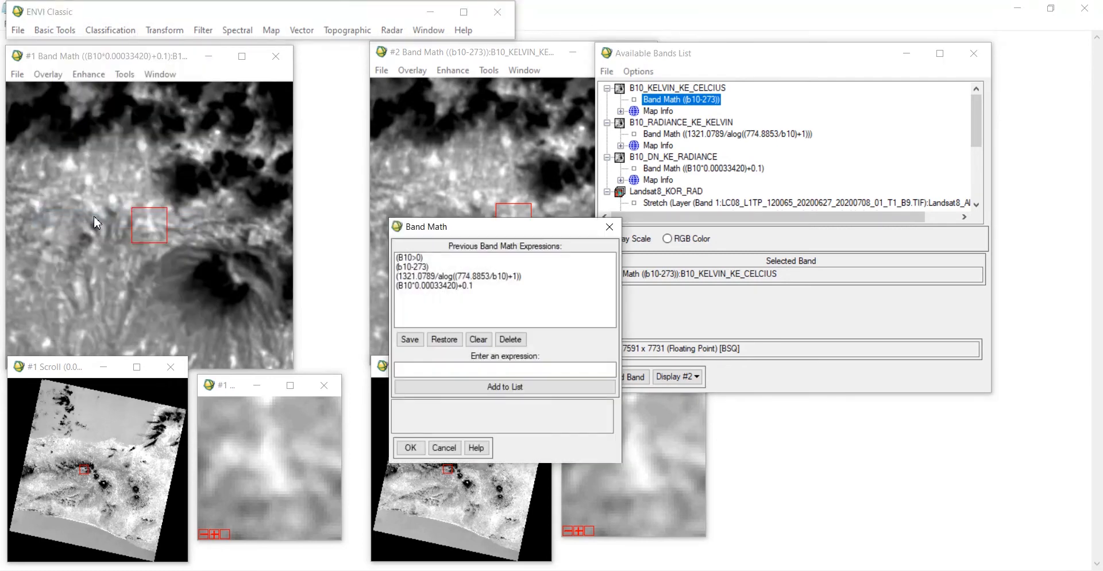
left_click(409, 257)
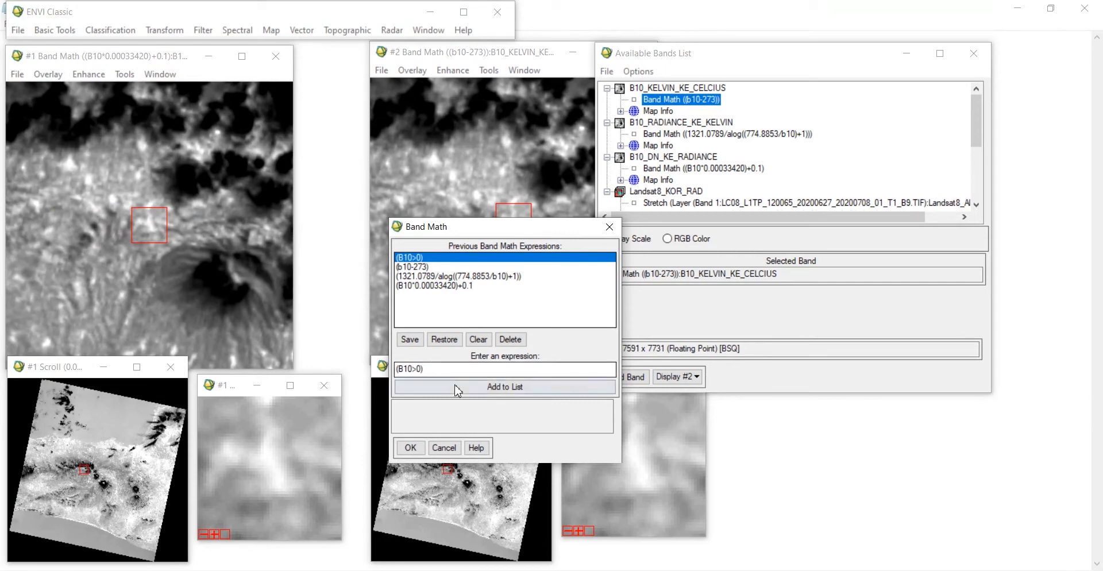
left_click(411, 448)
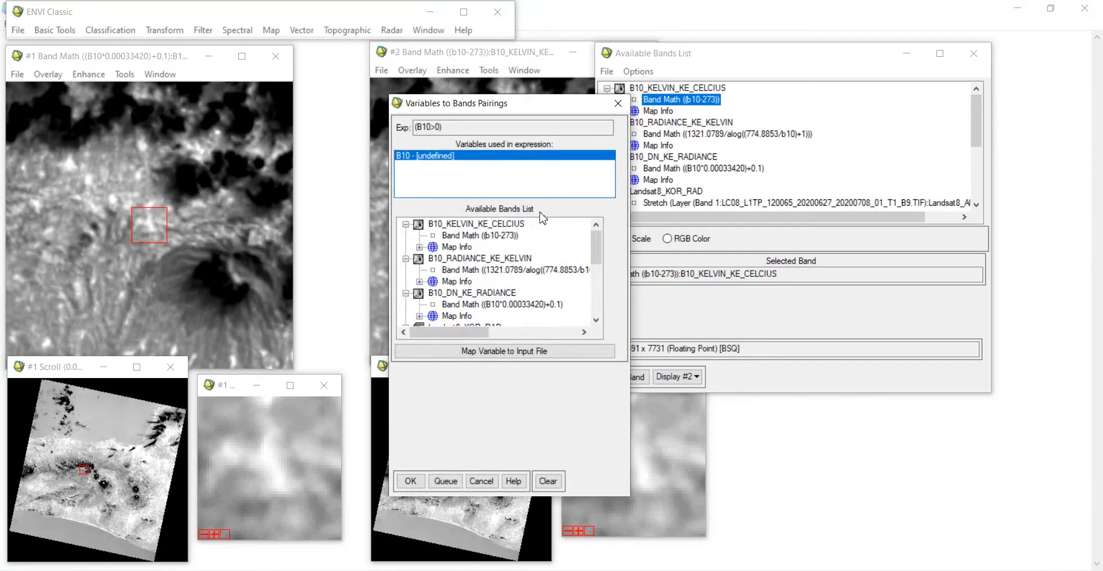
Step: Pair B10 with the B10_KELVIN_KE_CELCIUS band, save the output in Thermal as B10_LEBIHDARI_0, and run
left_click(483, 236)
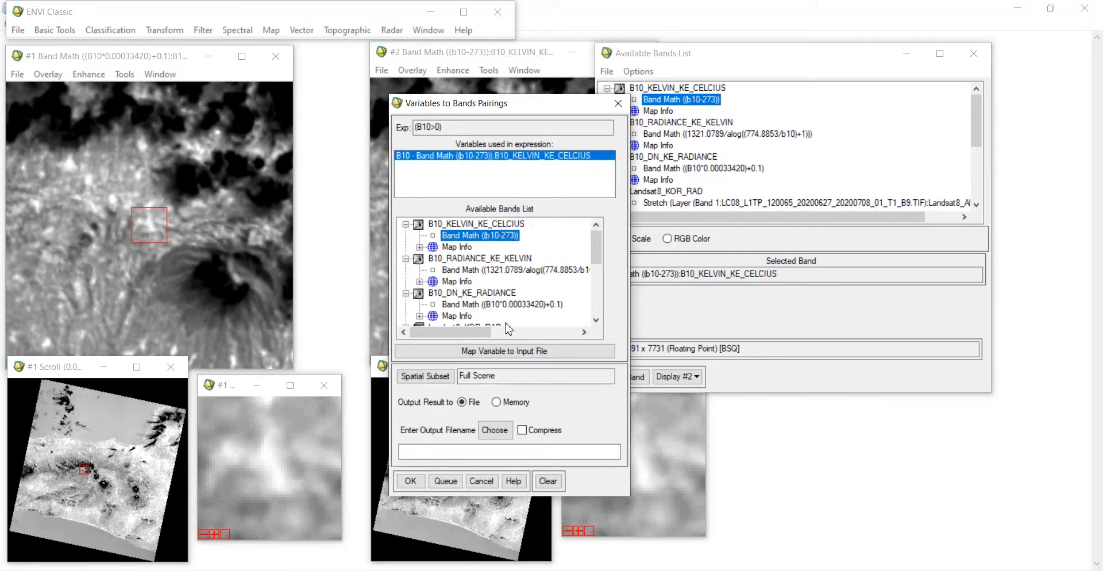
left_click(493, 431)
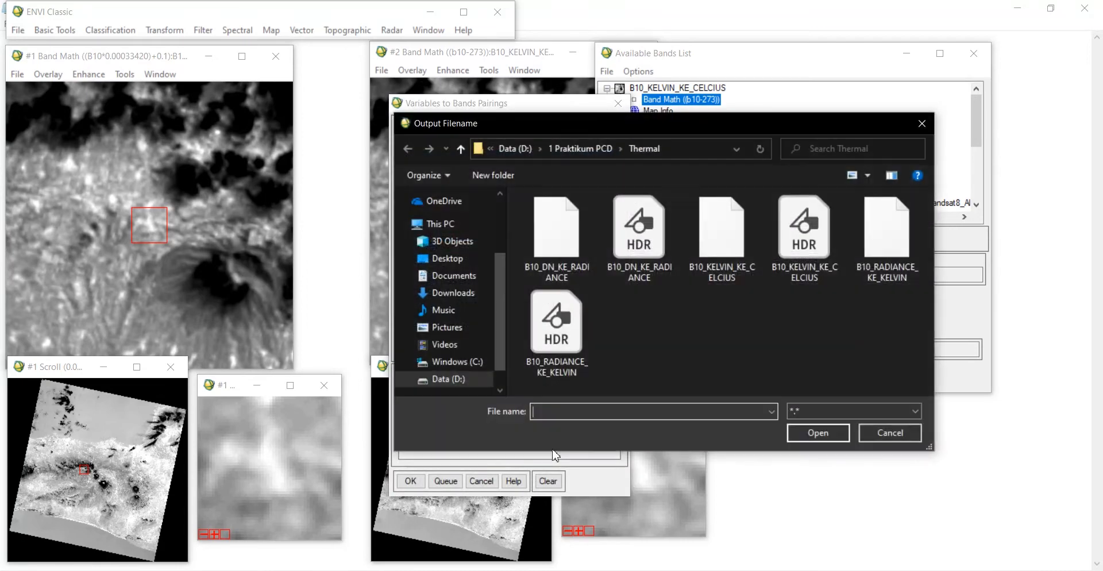
type("B10_")
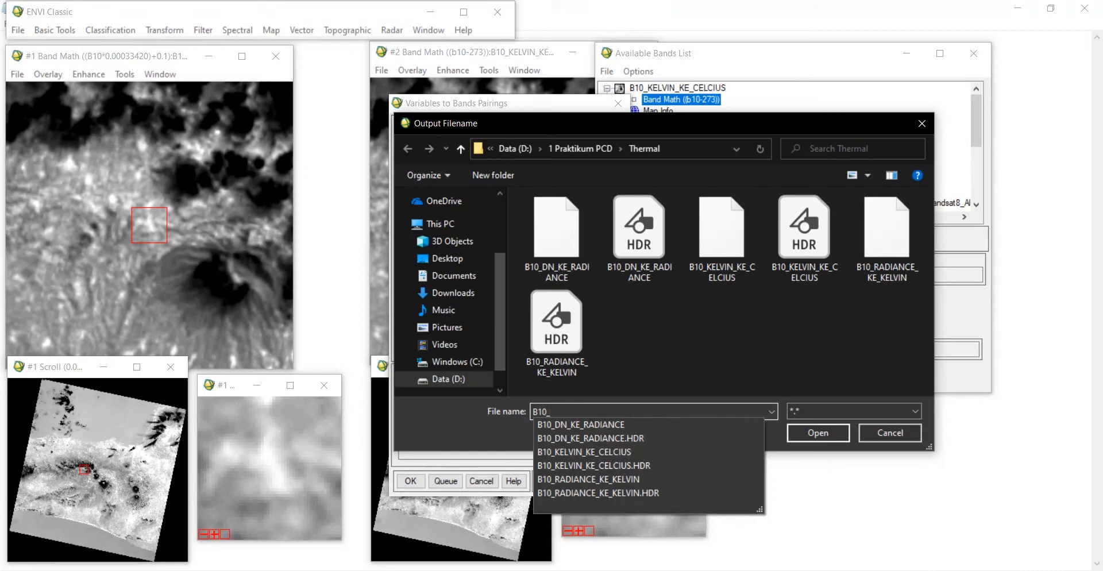
type("LEBIHDARI_0")
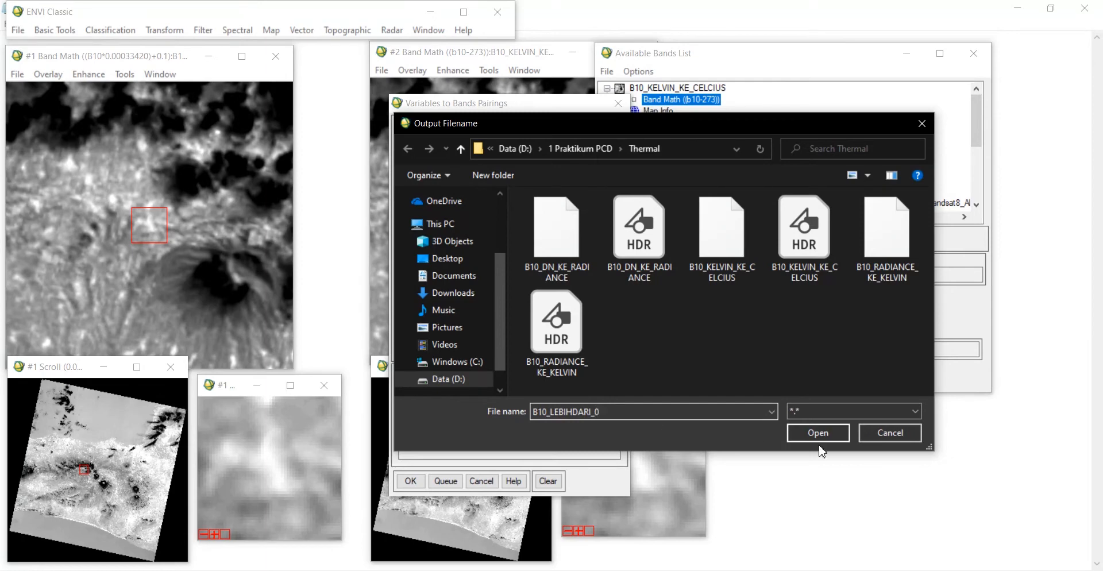
left_click(824, 433)
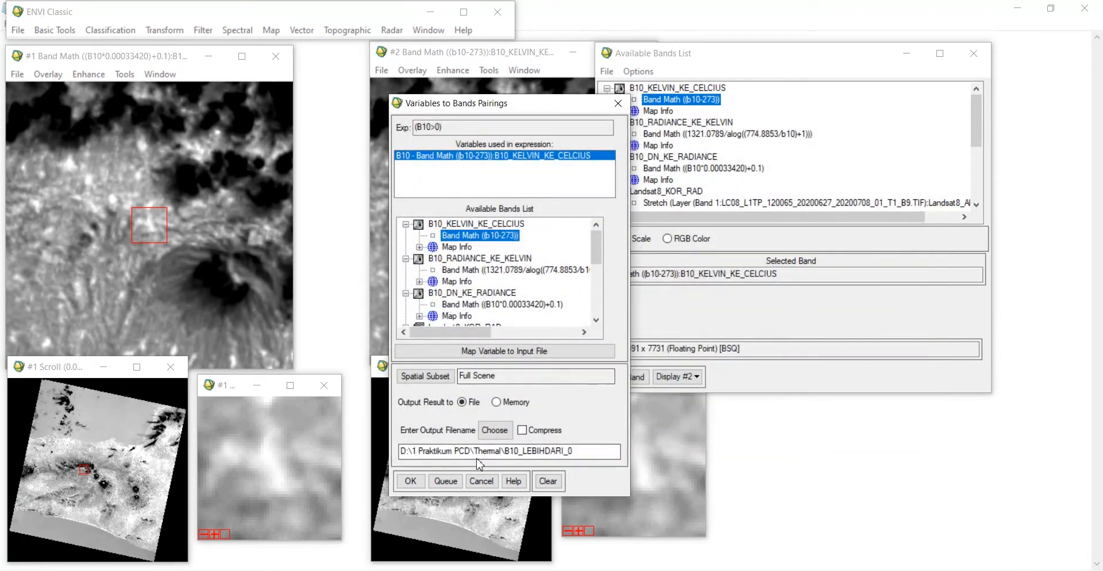
left_click(409, 482)
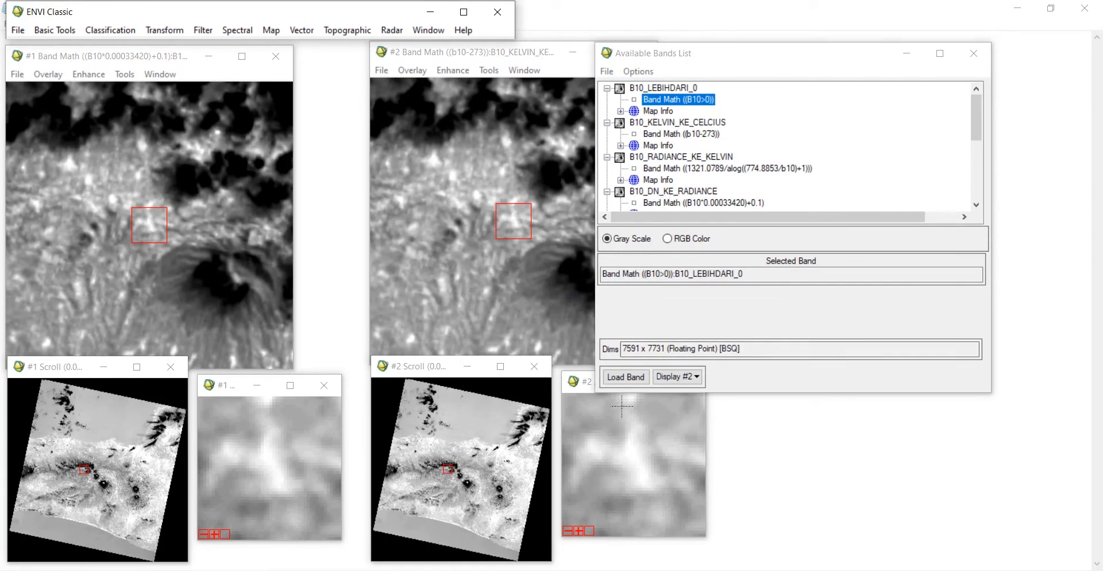
Step: Load the B10_LEBIHDARI_0 band into display #2 and move around the image to inspect it
left_click(628, 378)
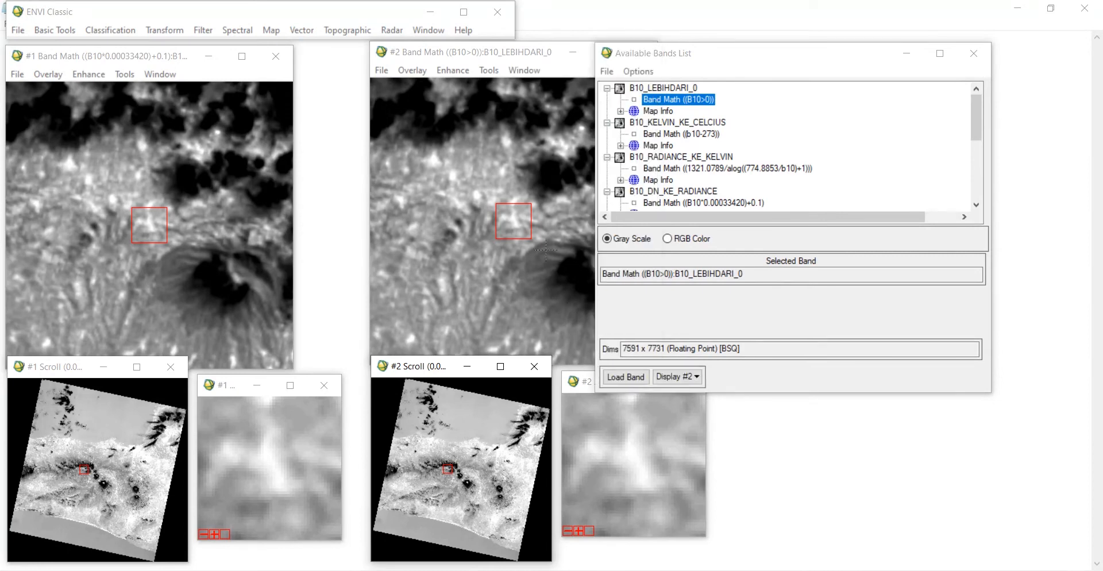
left_click(542, 208)
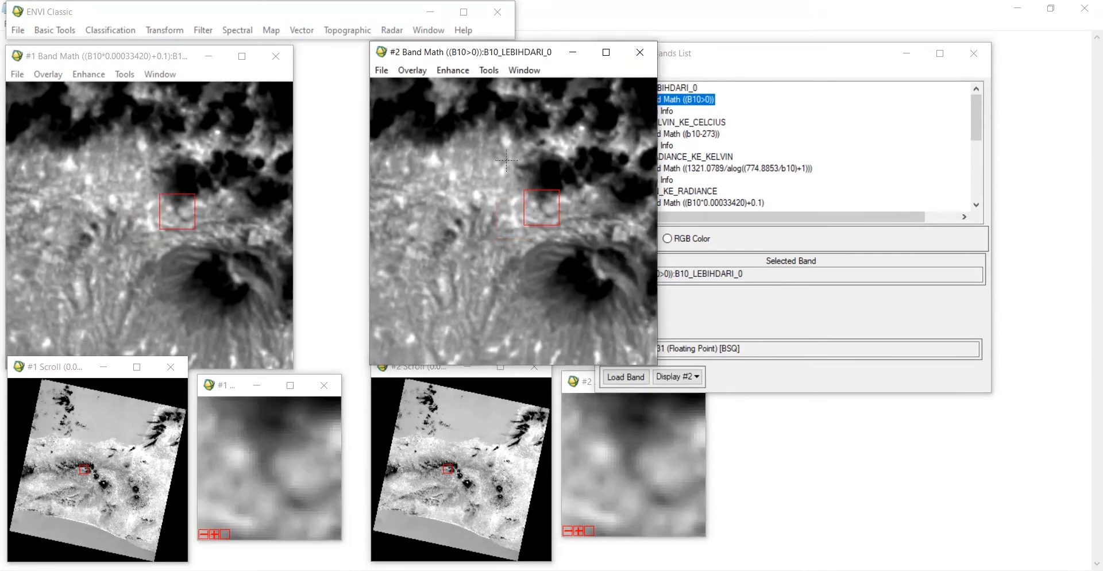
left_click(507, 161)
left_click(506, 138)
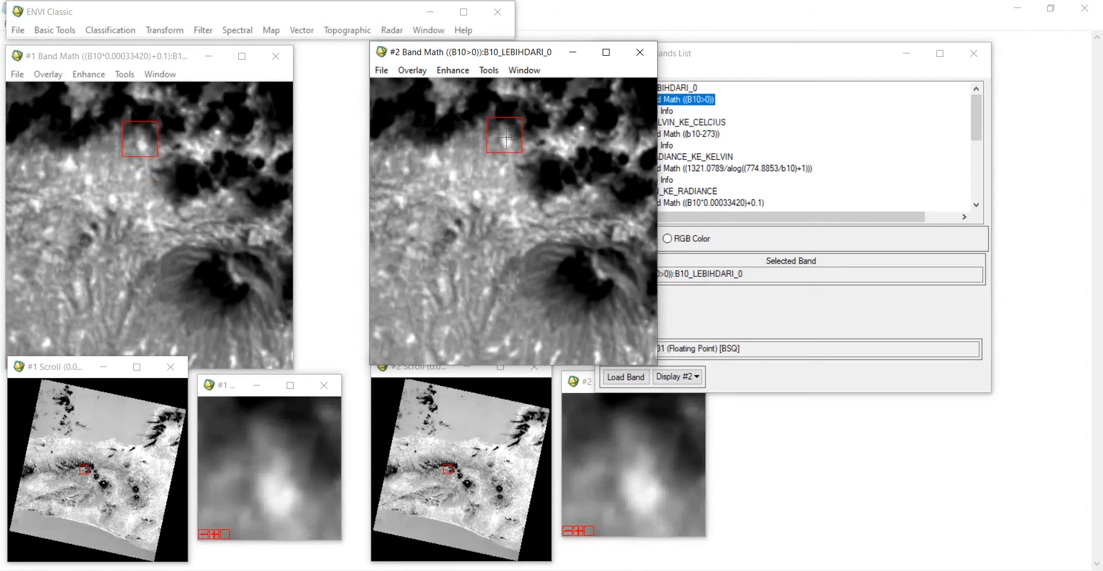
left_click(801, 60)
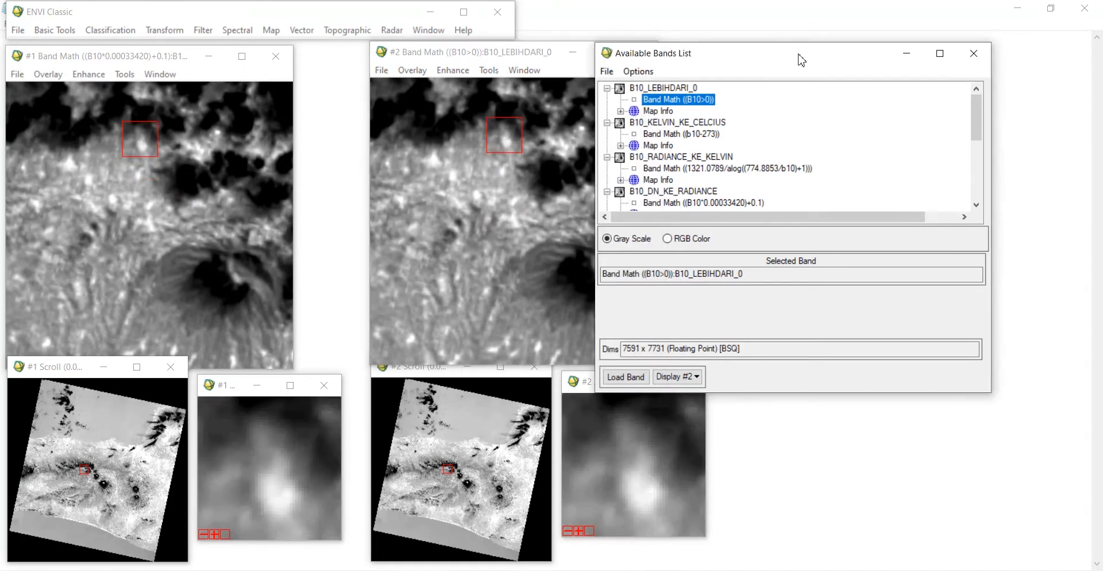
Step: Open a Density Slice on display #2 using the B10_LEBIHDARI_0 band
left_click(666, 89)
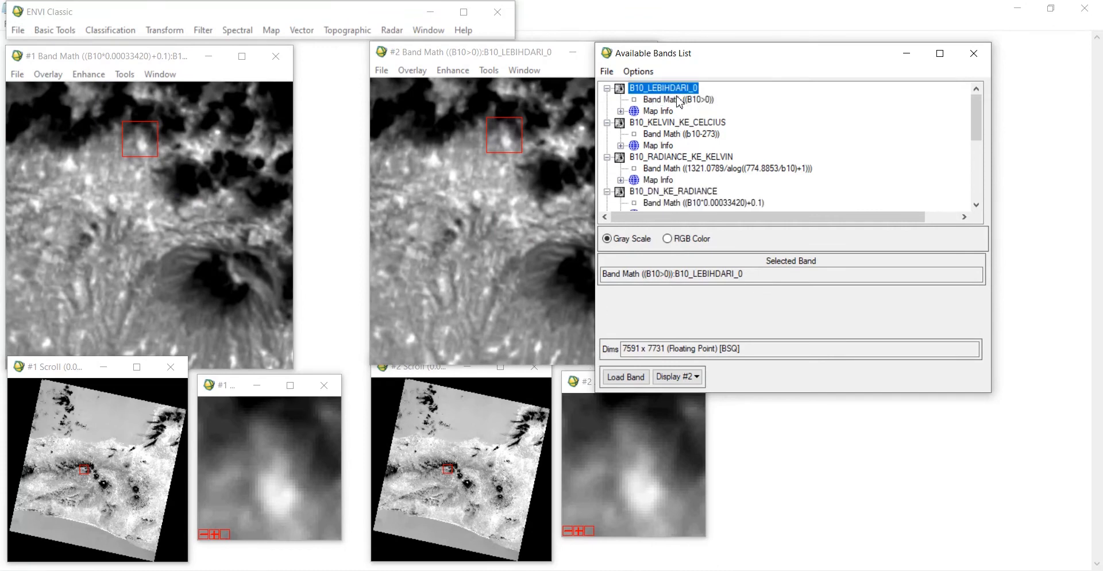
left_click(492, 56)
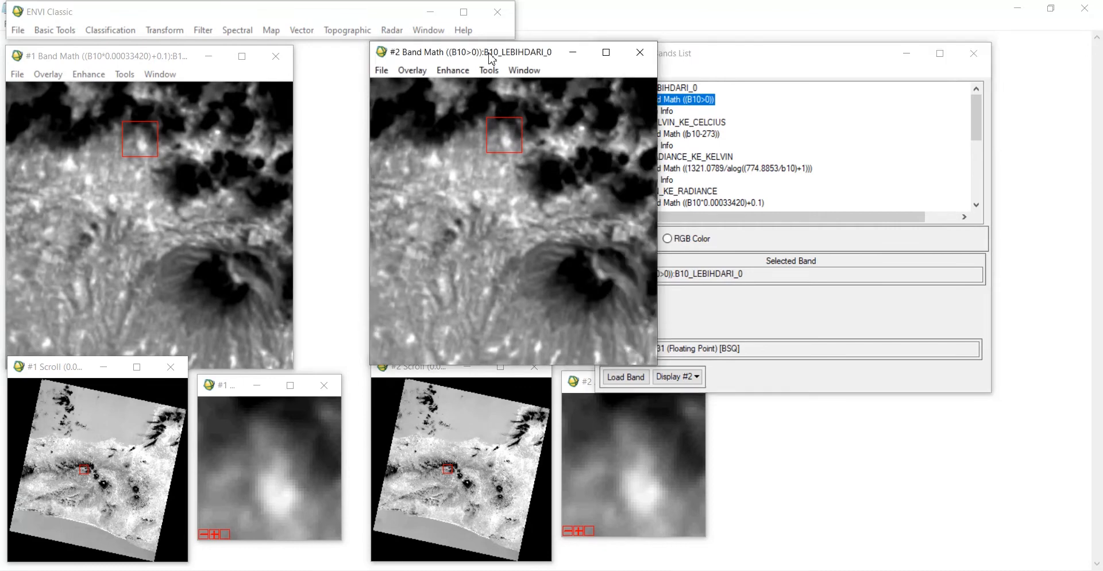
left_click(412, 76)
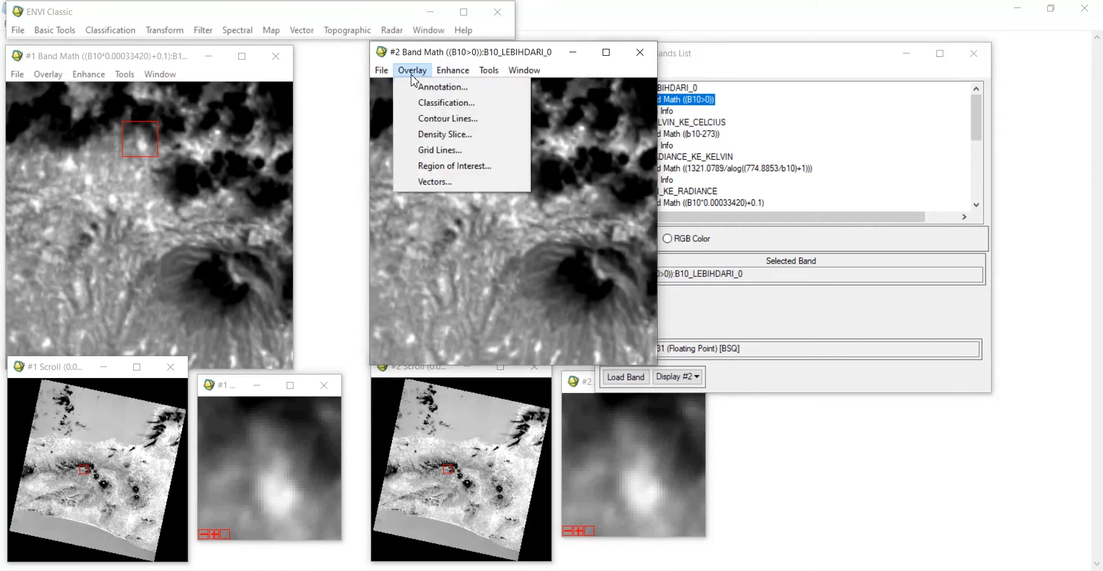
left_click(467, 135)
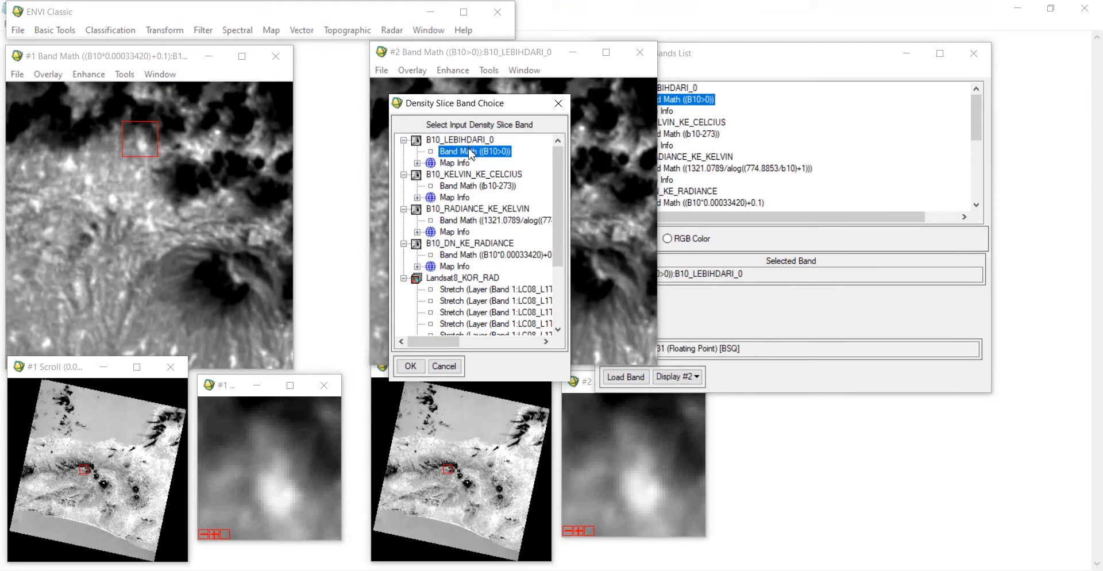
left_click(410, 366)
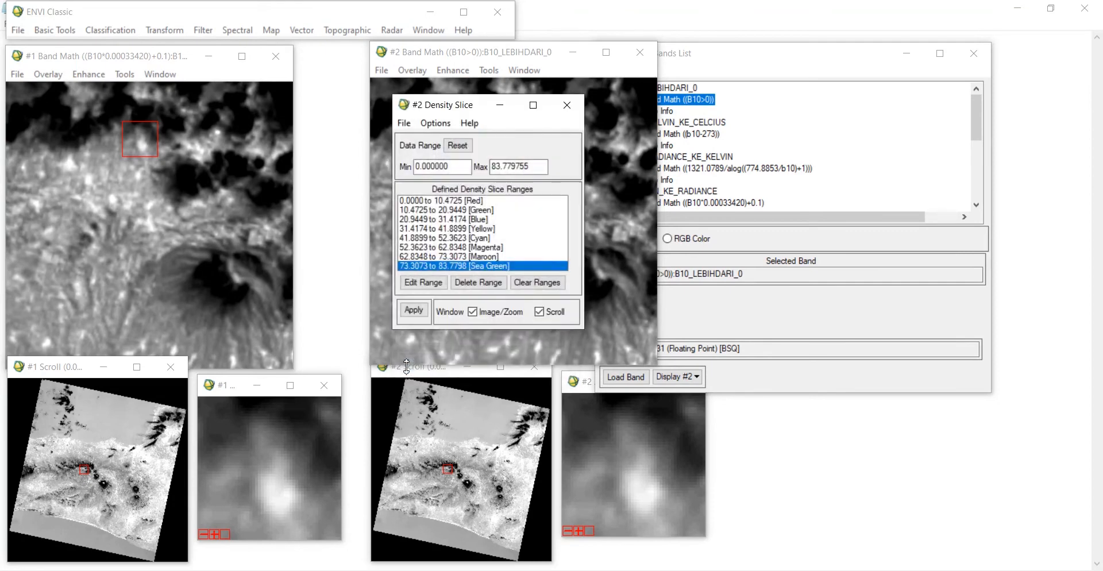
Step: Copy the maximum data value and clear the default density slice ranges
left_click_drag(481, 106, 741, 89)
left_click(782, 146)
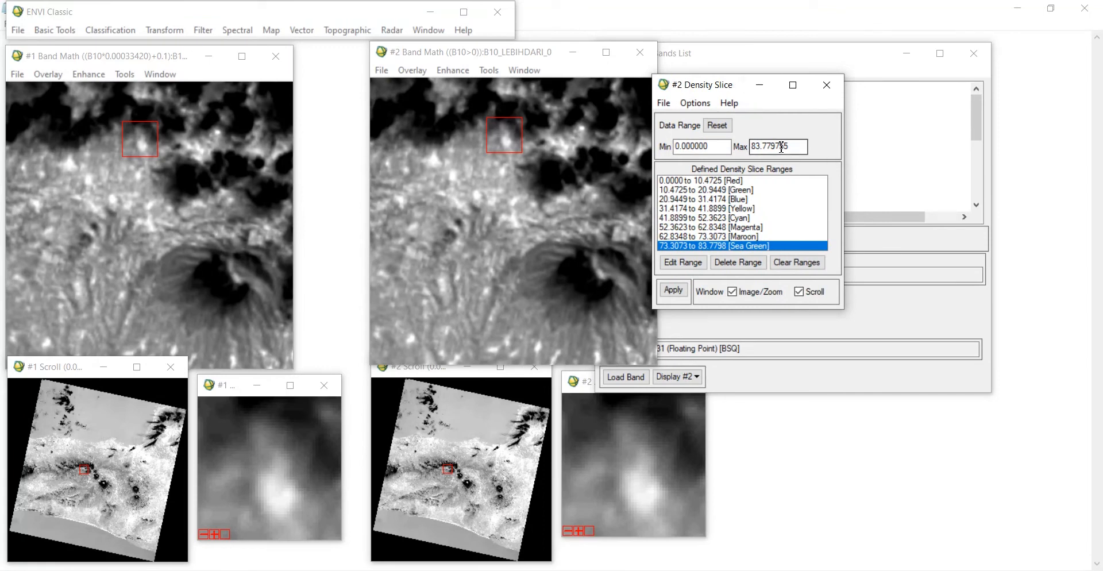
double_click(801, 148)
key("ctrl+c")
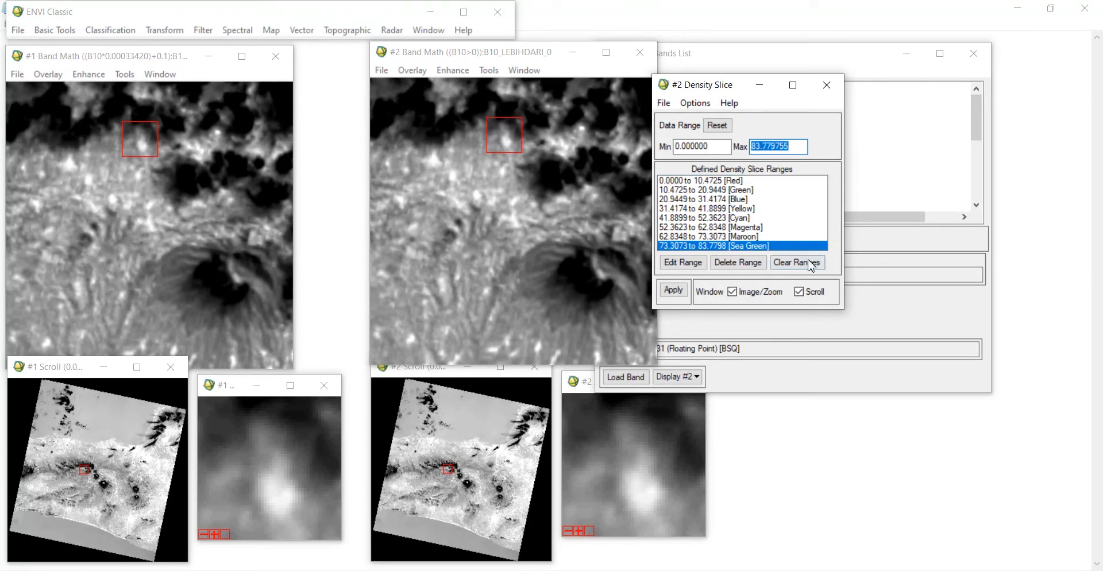
left_click(799, 266)
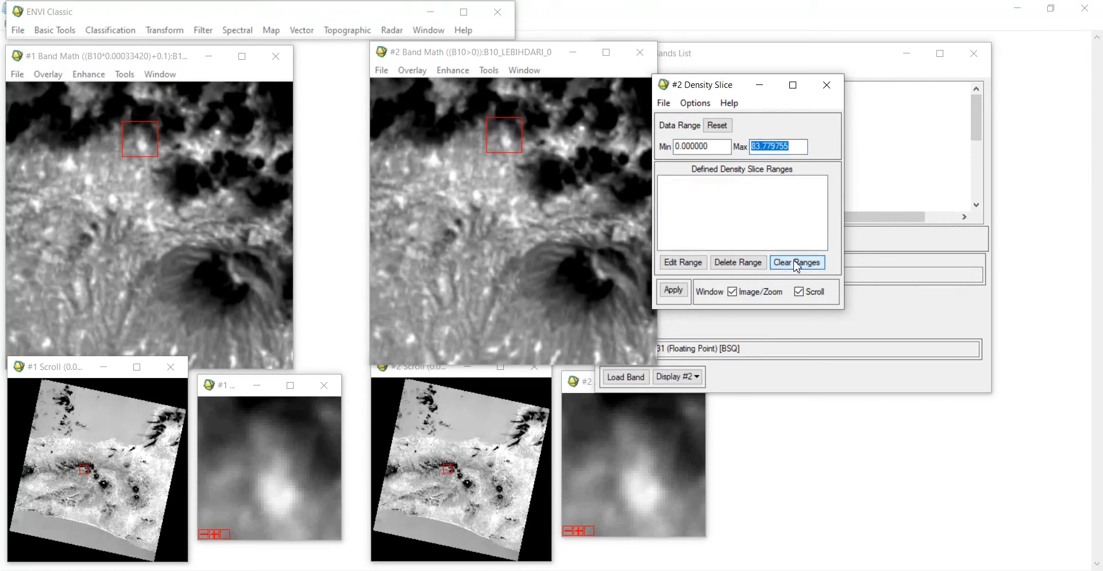
Step: Add five new density slice ranges from 0 to 83.779755
left_click(694, 104)
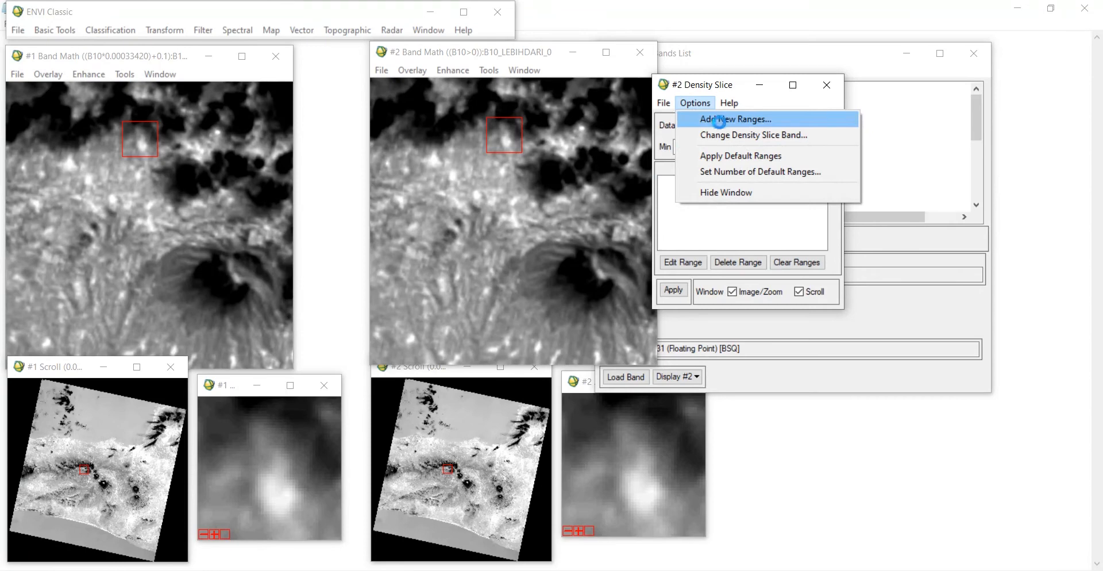
left_click(741, 118)
left_click(457, 250)
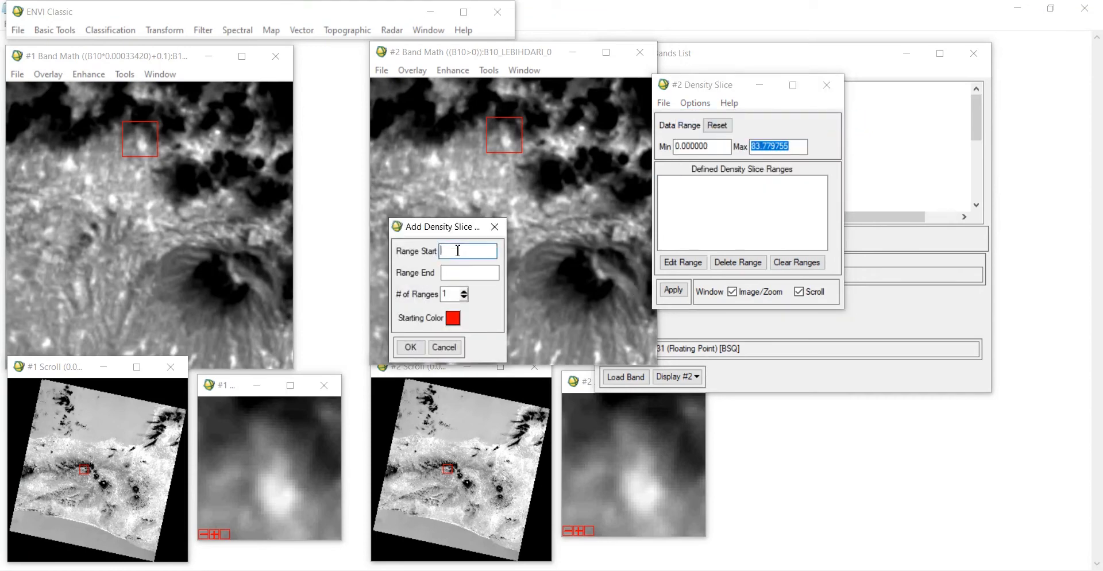
type("0")
left_click(475, 272)
key("ctrl+v")
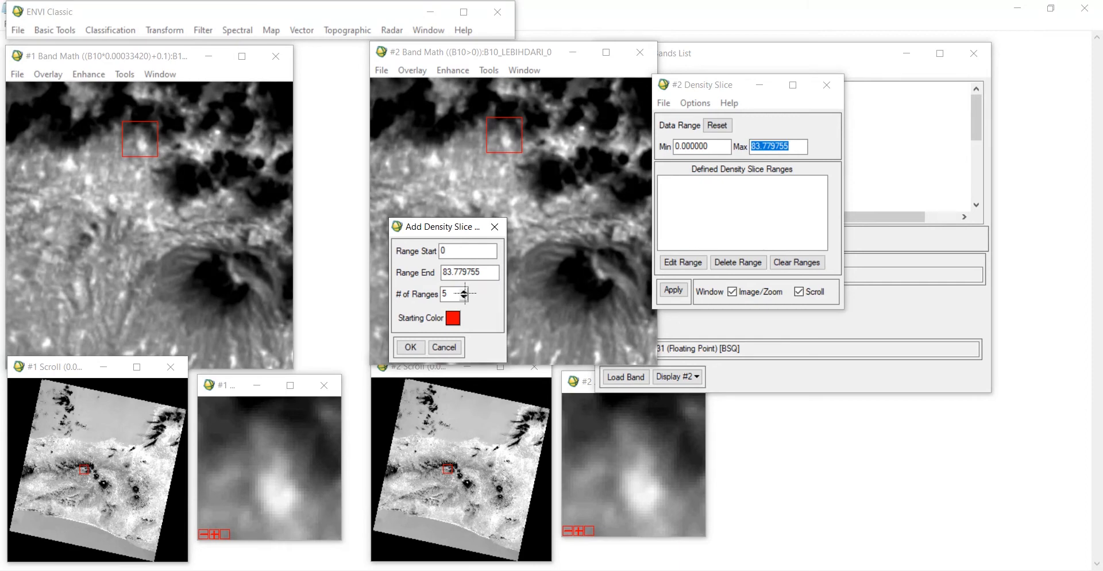
left_click(416, 347)
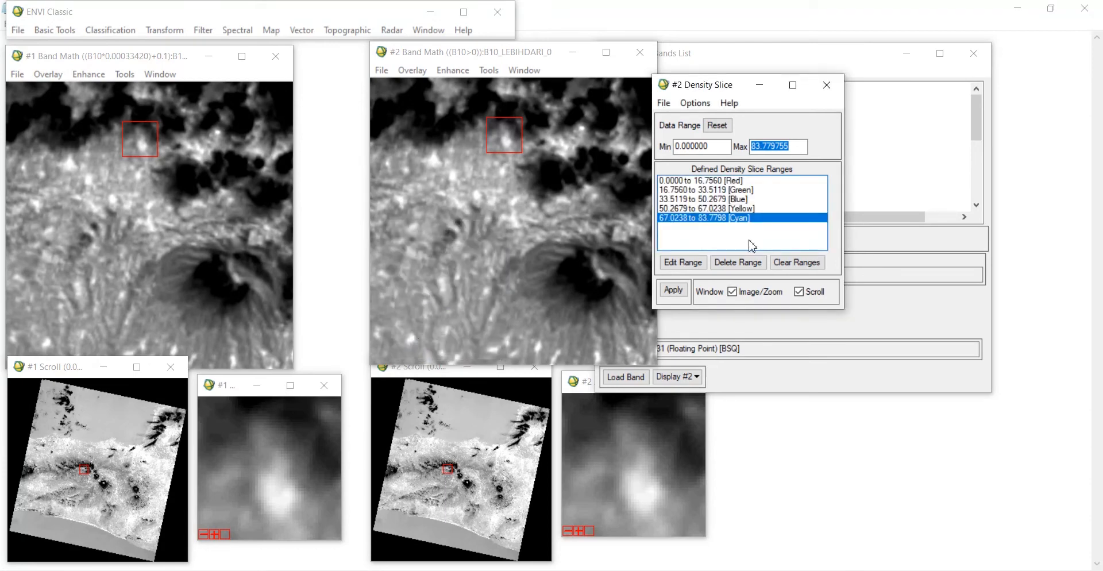
Step: Change the colour of the 67.0238 to 83.7798 range to Red
left_click(692, 264)
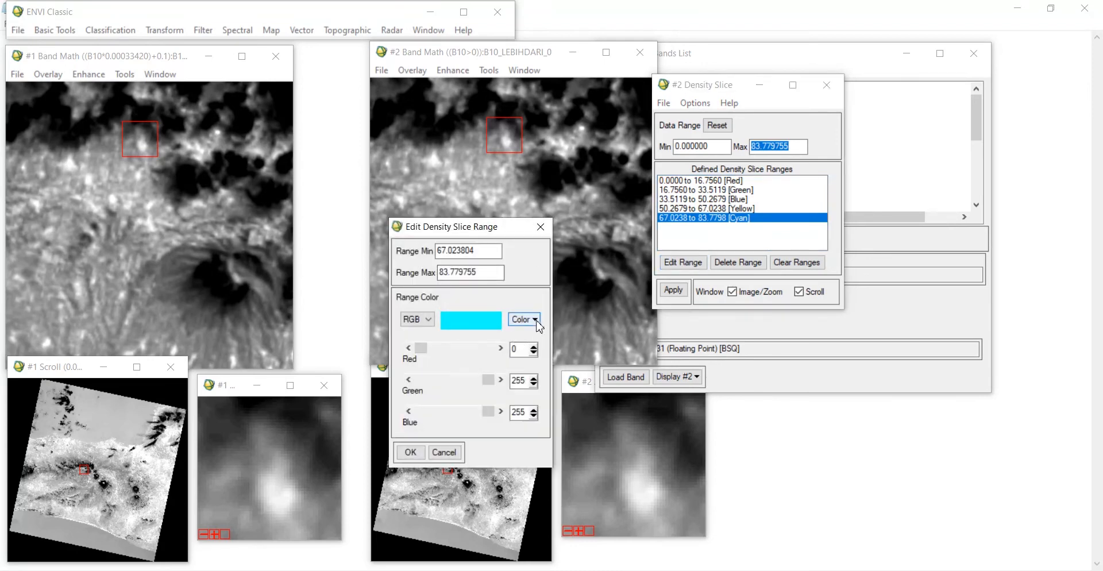
left_click(537, 324)
mouse_move(603, 336)
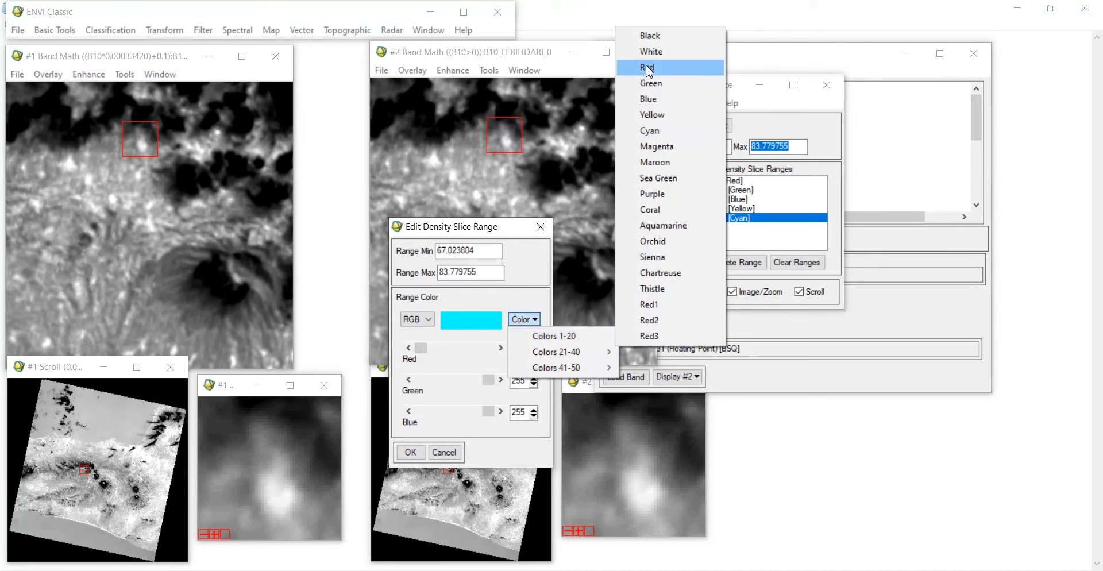
left_click(648, 69)
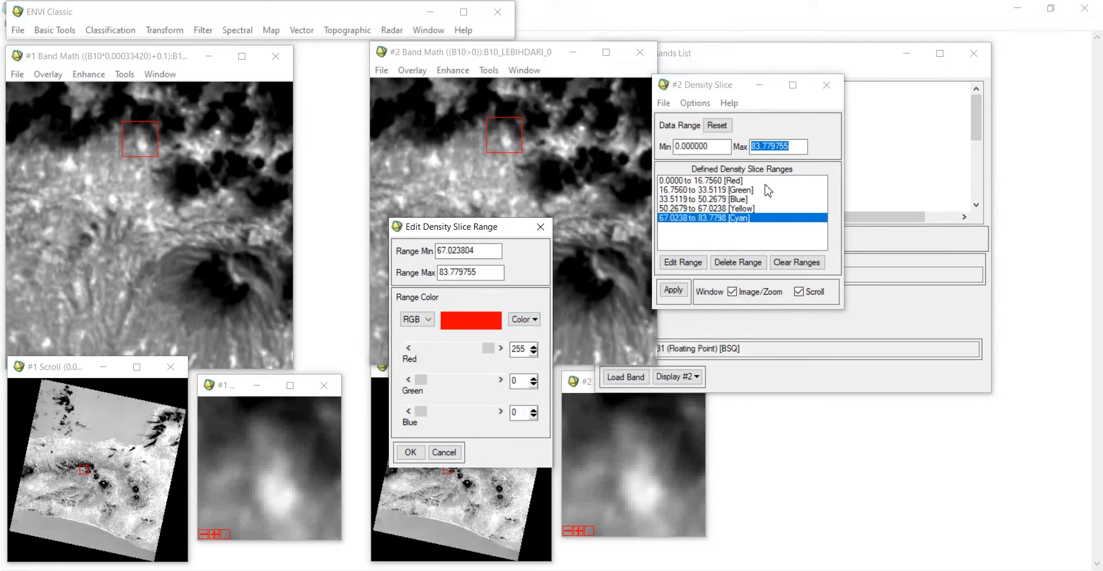
left_click(411, 453)
Step: Change the colour of the 50.2679 to 67.0238 range to Magenta
left_click(740, 209)
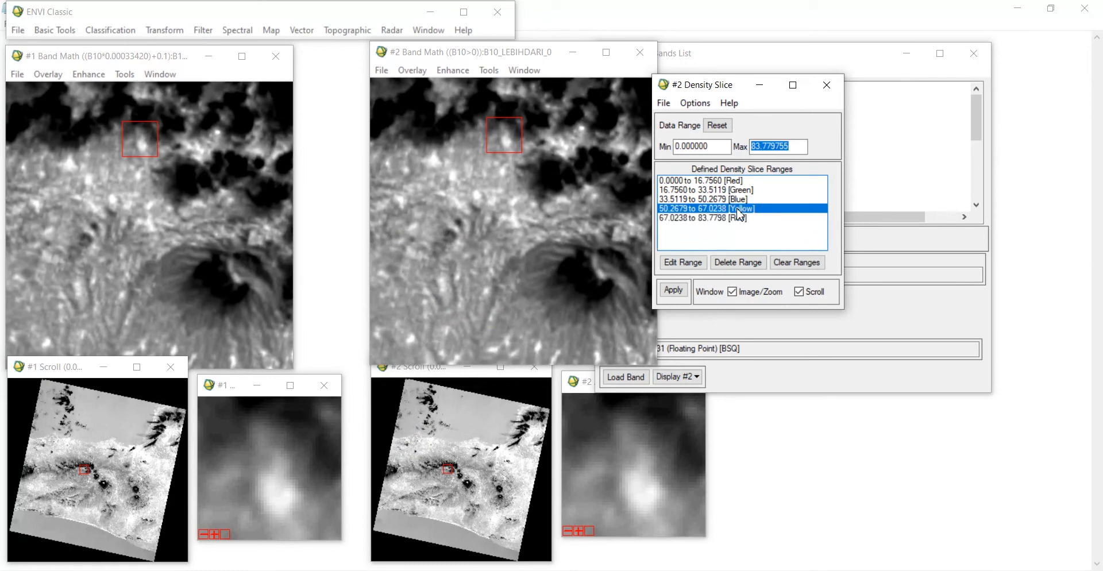
left_click(683, 262)
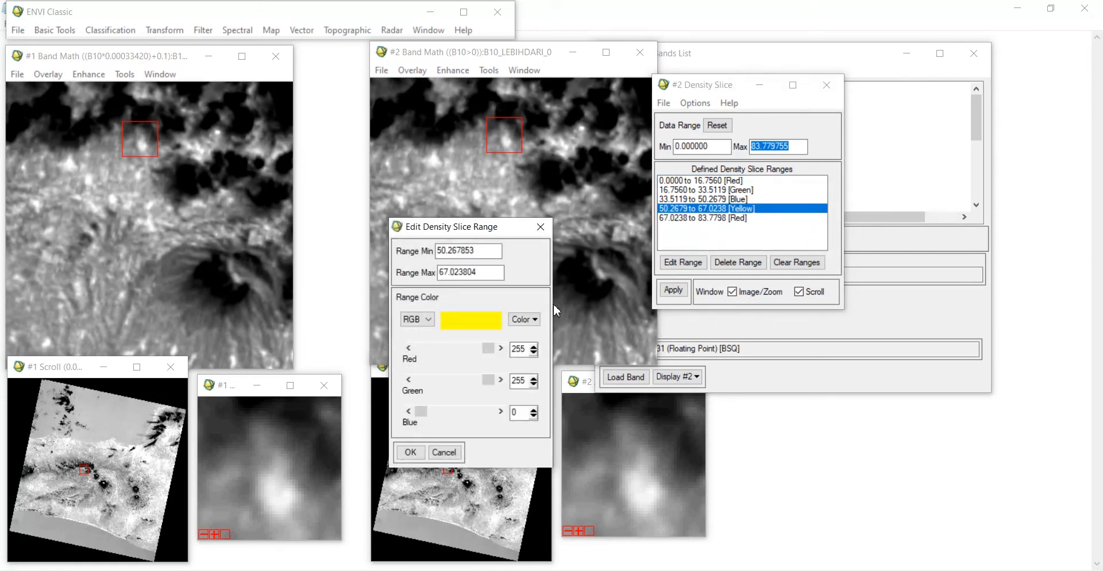
left_click(524, 319)
mouse_move(574, 336)
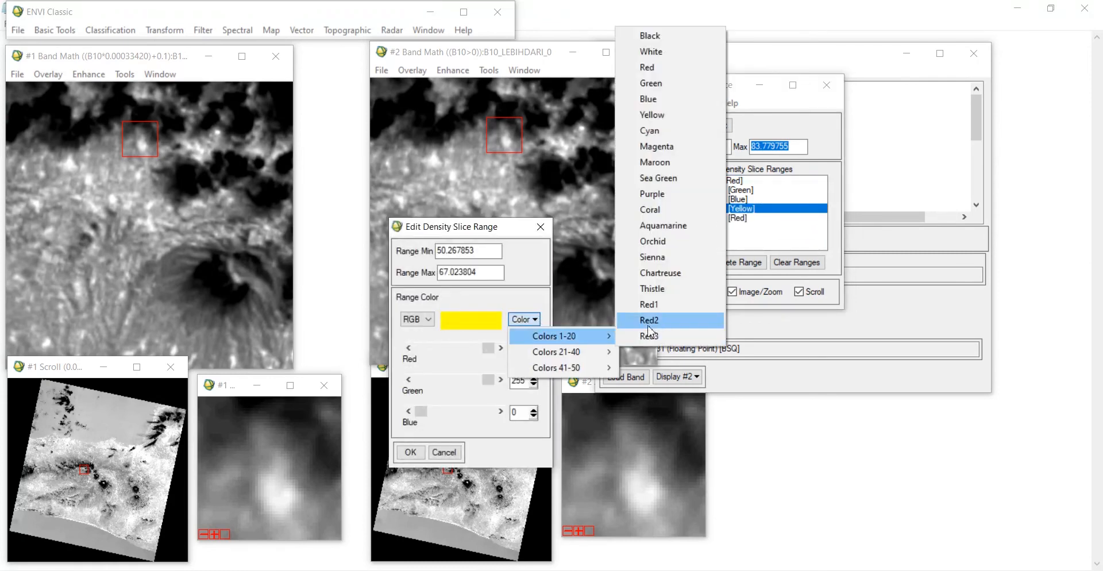
left_click(656, 147)
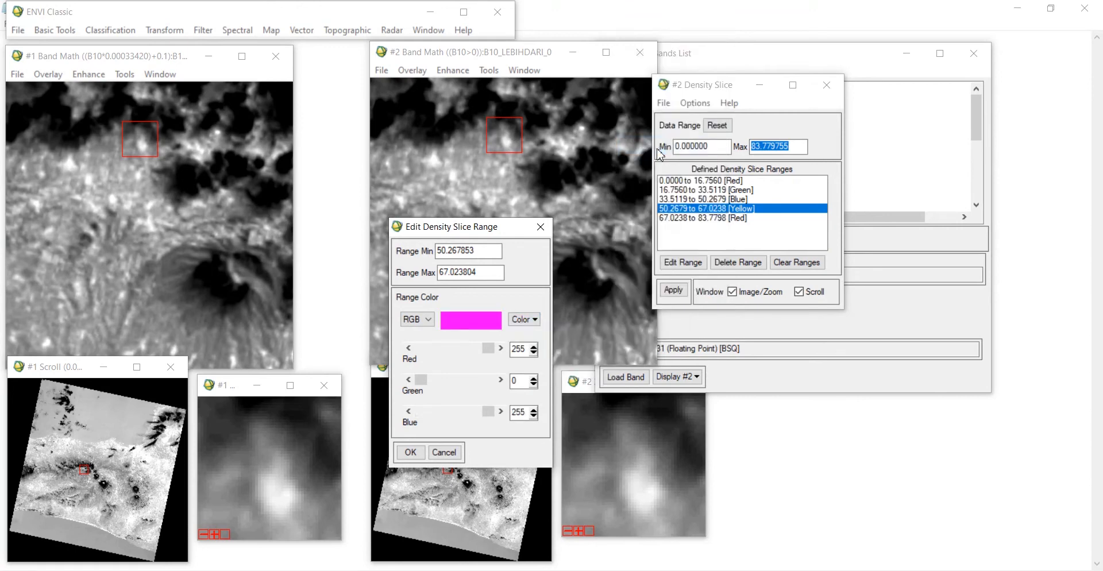
left_click(410, 453)
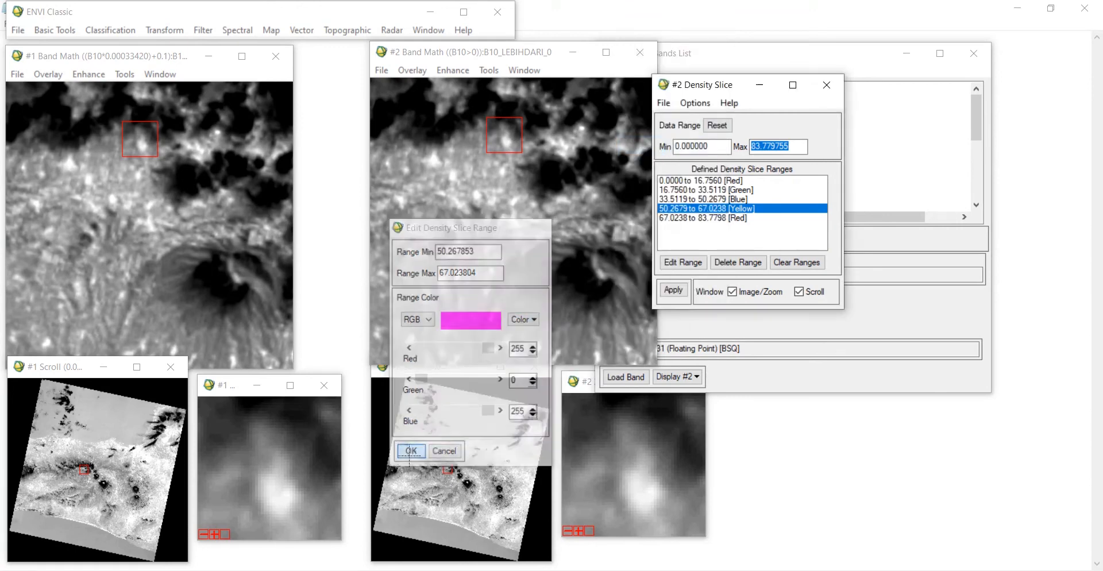
Step: Change the colour of the 33.5119 to 50.2679 range to Yellow
left_click(713, 201)
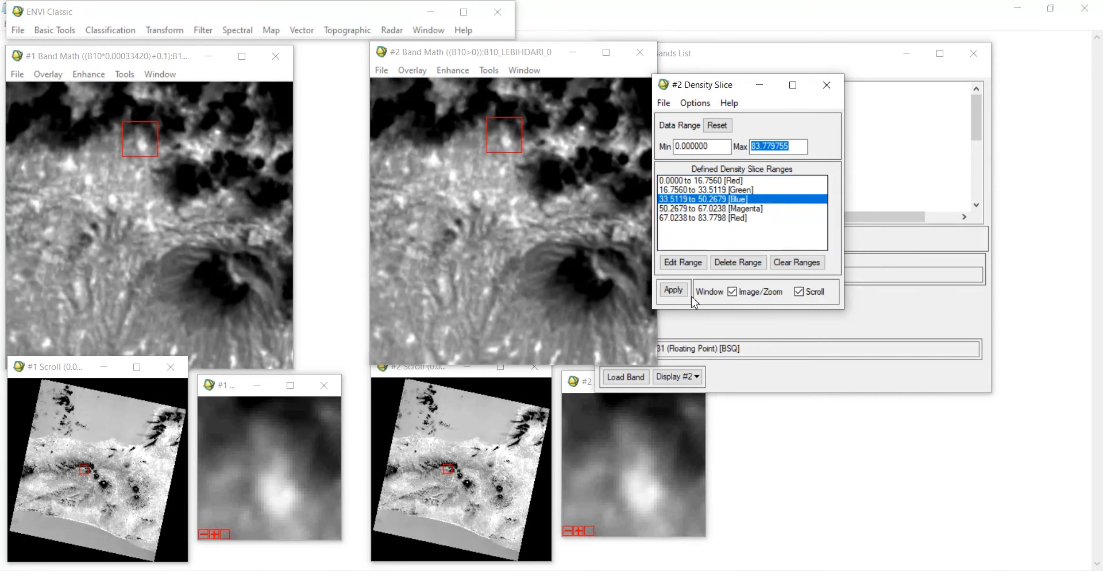
left_click(679, 263)
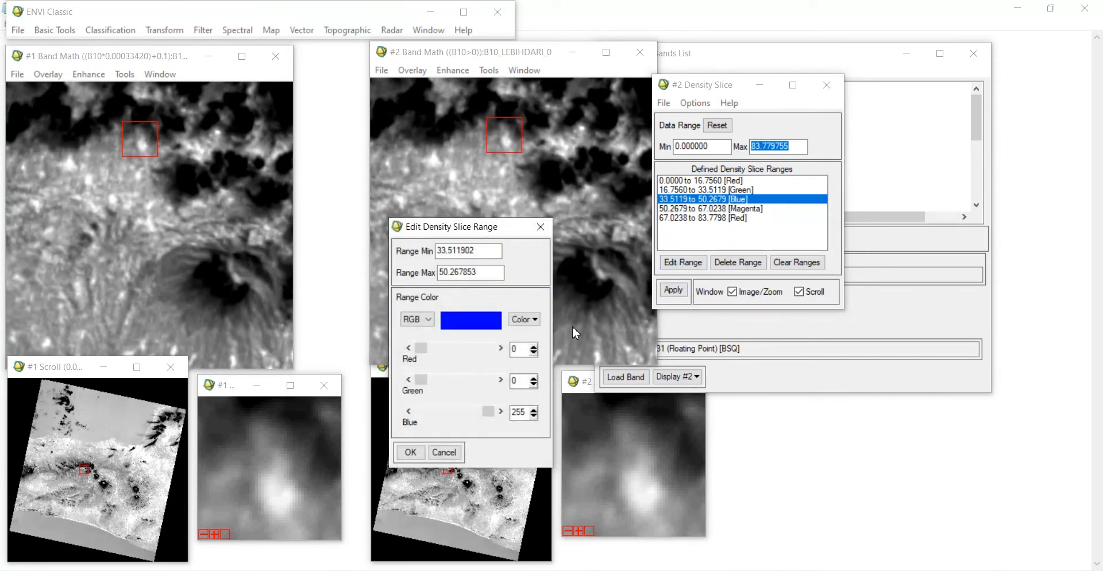
left_click(524, 319)
mouse_move(569, 343)
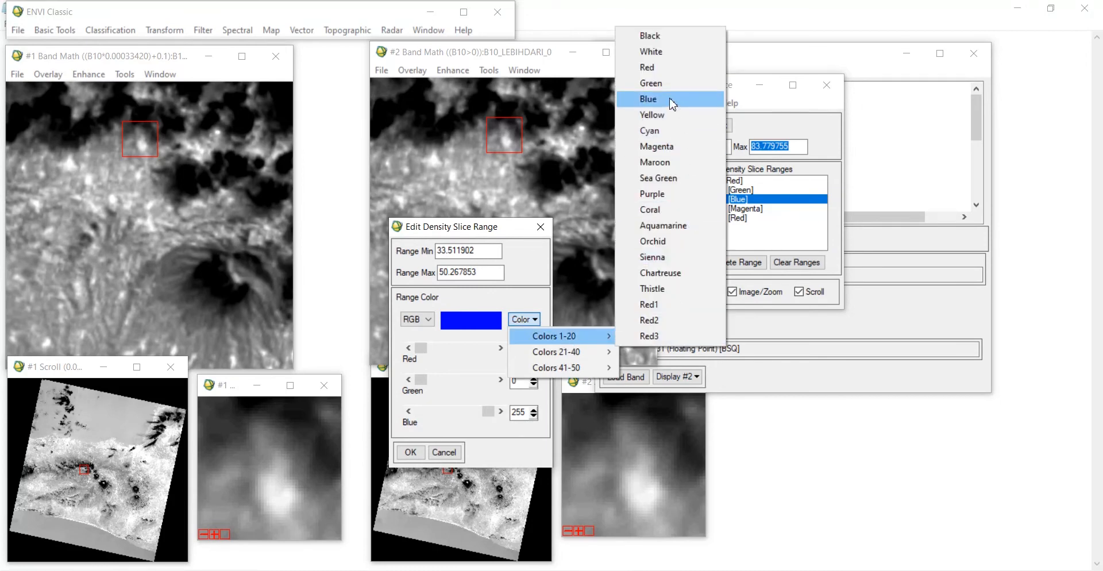
left_click(676, 113)
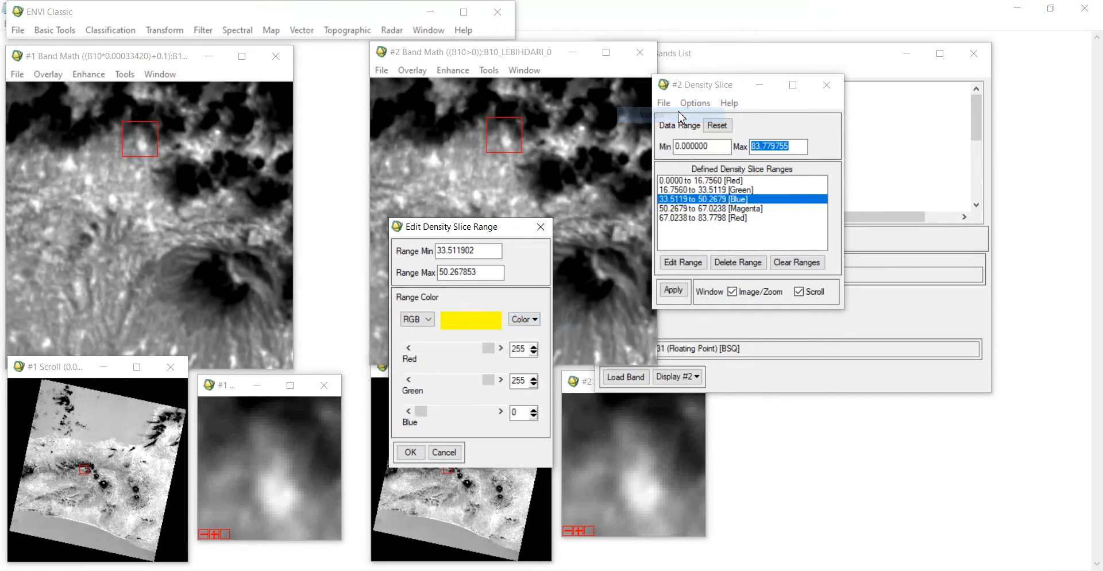
left_click(409, 454)
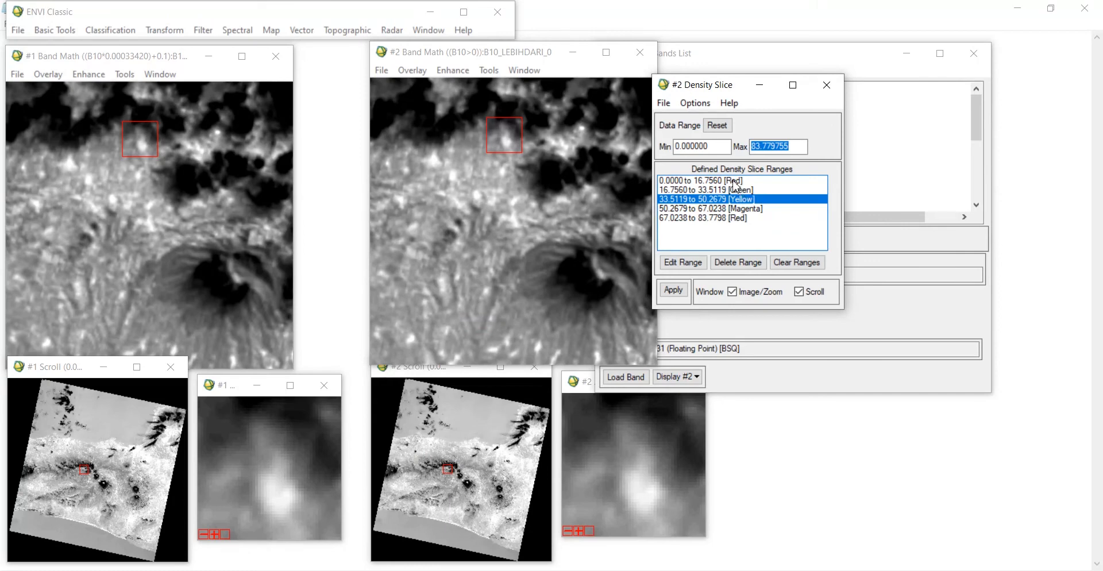
Step: Change the colour of the 0.0000 to 16.7560 range to Cyan and apply the density slice
left_click(735, 182)
left_click(678, 263)
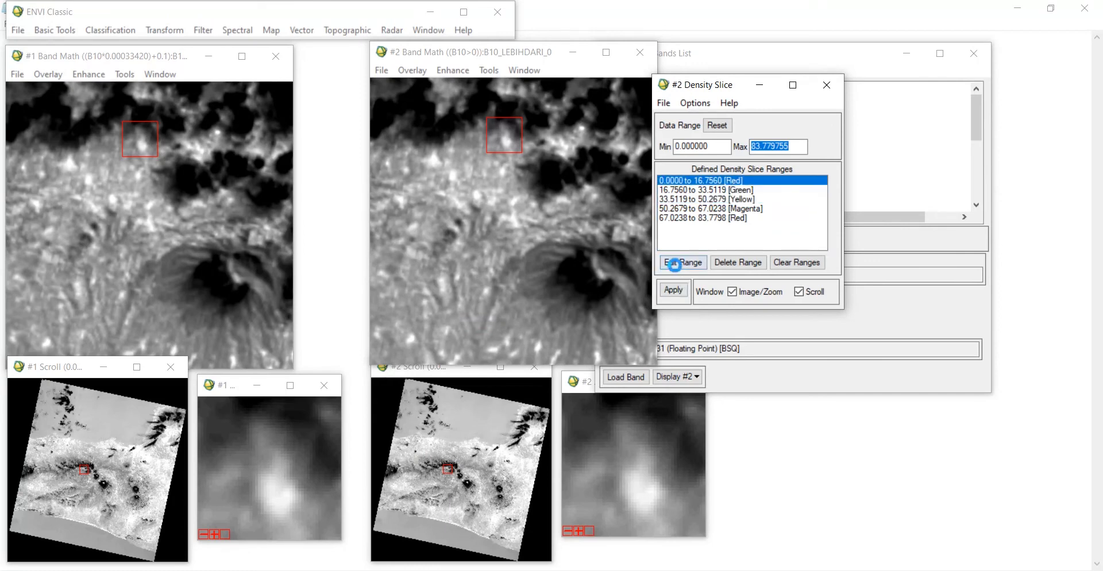
left_click(523, 320)
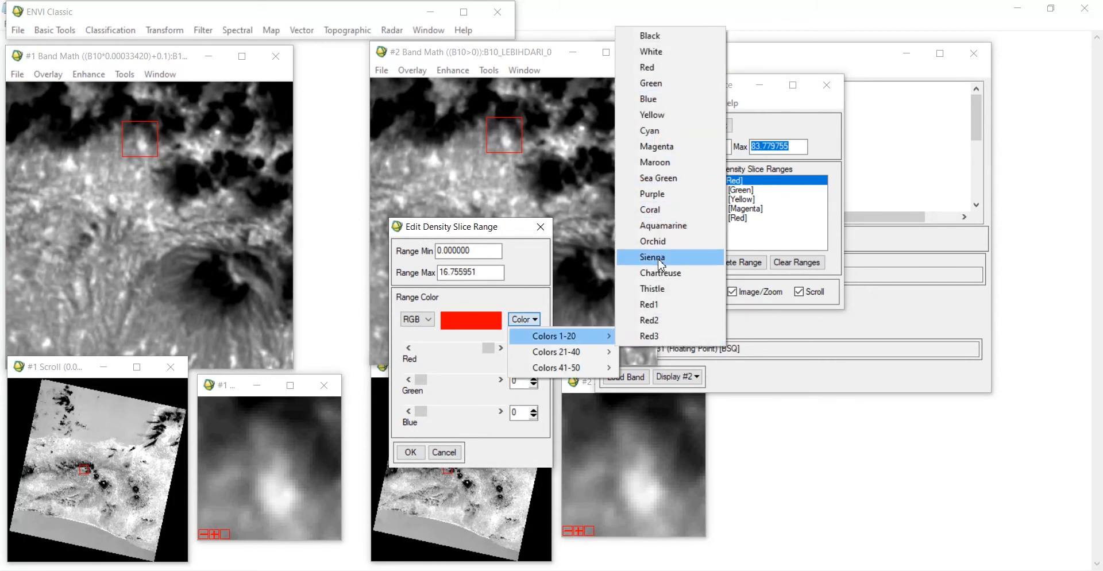
left_click(651, 131)
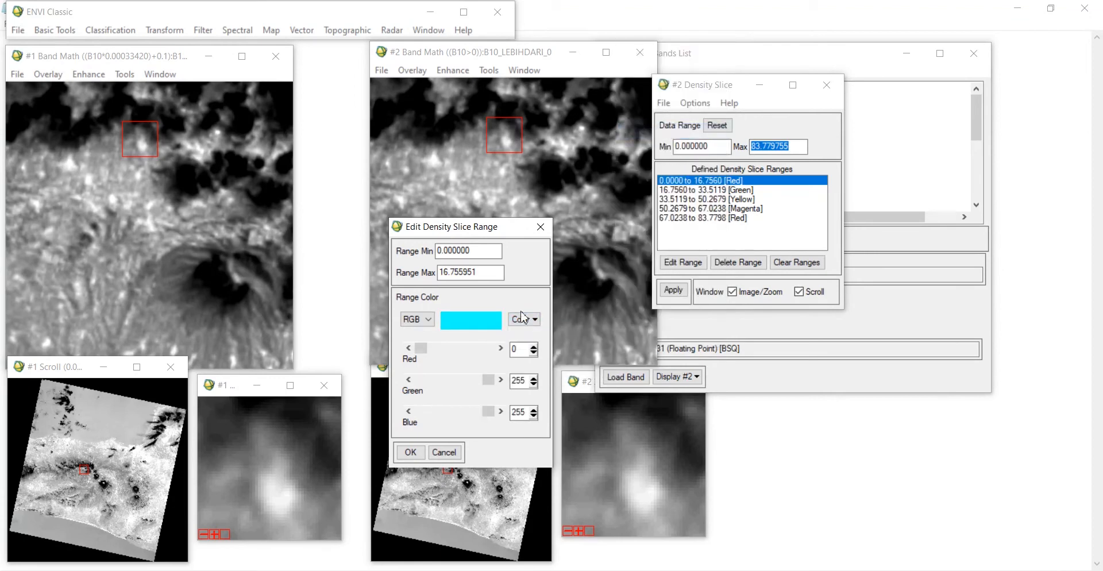
left_click(411, 452)
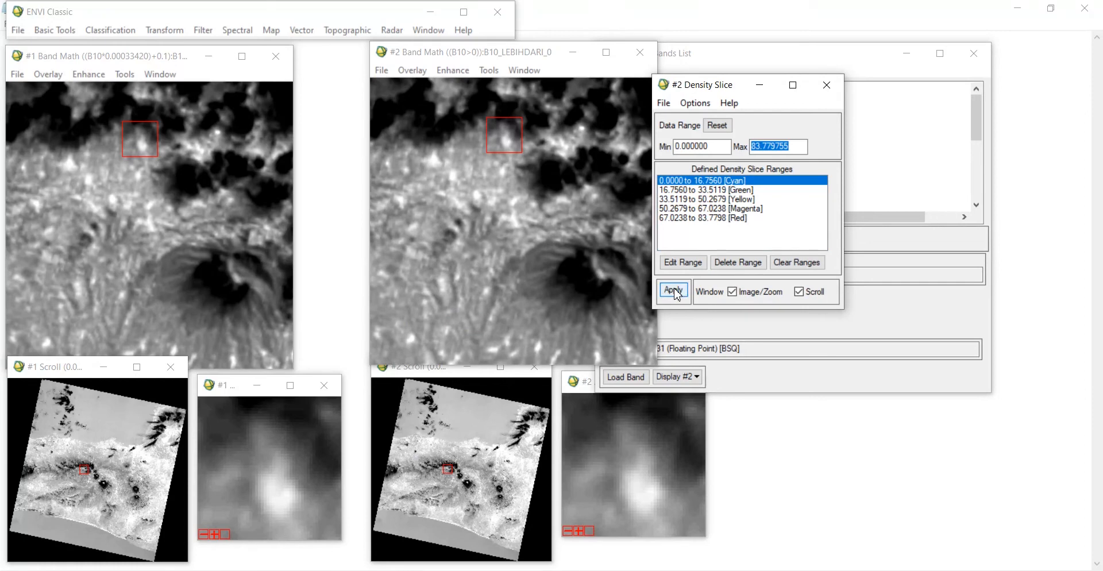
left_click(674, 290)
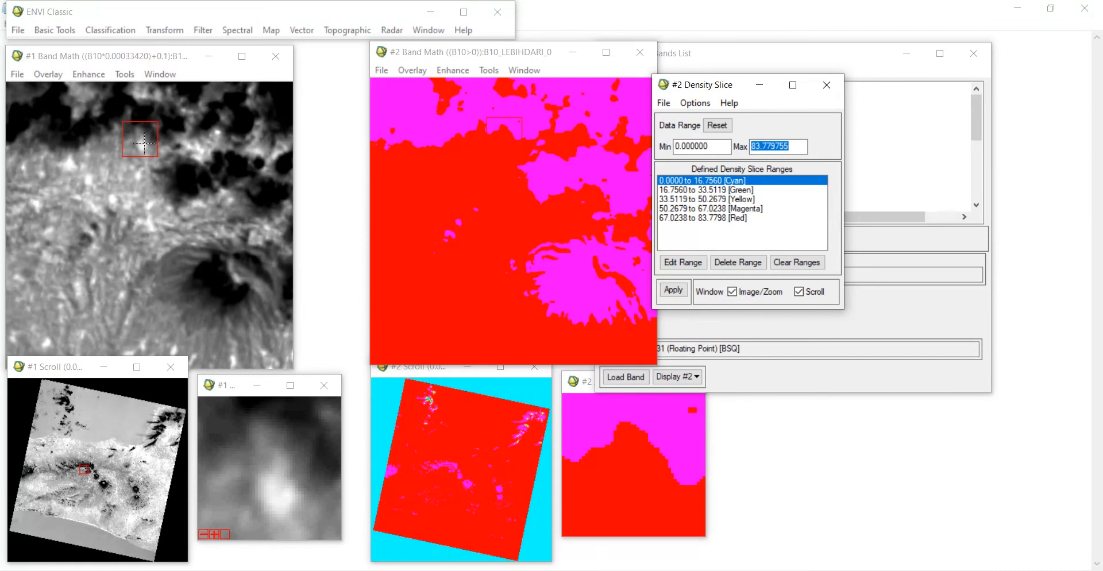
Step: Move around different areas of the scene in both displays to examine the density-sliced image
left_click(229, 274)
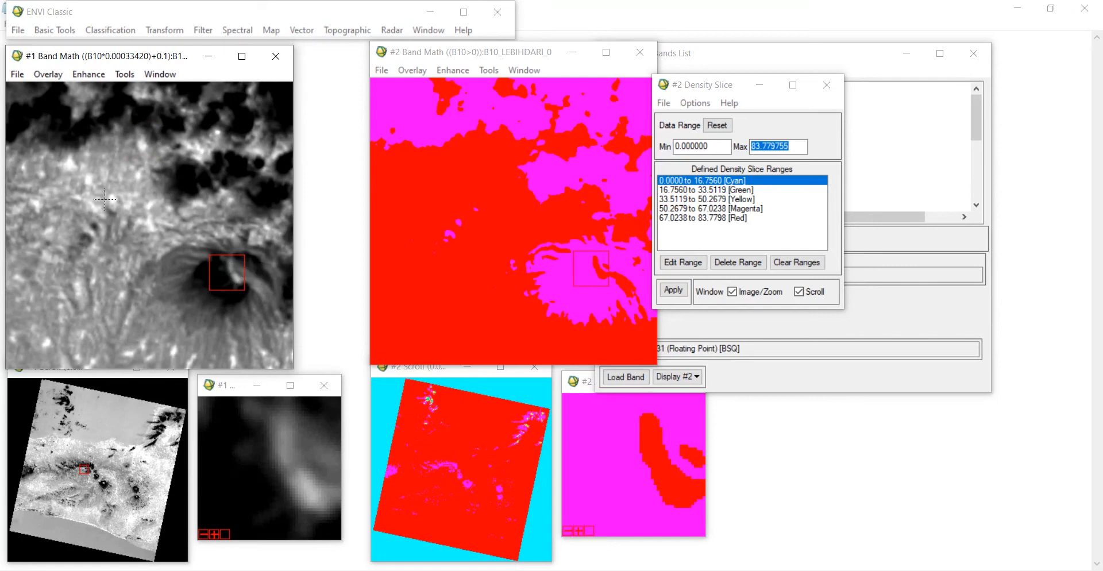
left_click(170, 150)
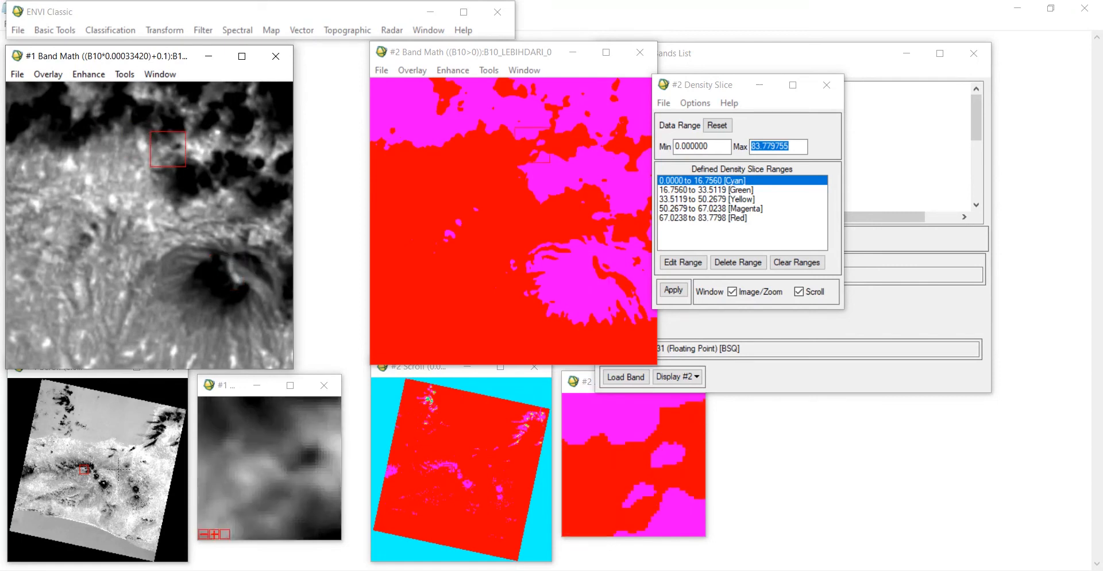
left_click(75, 490)
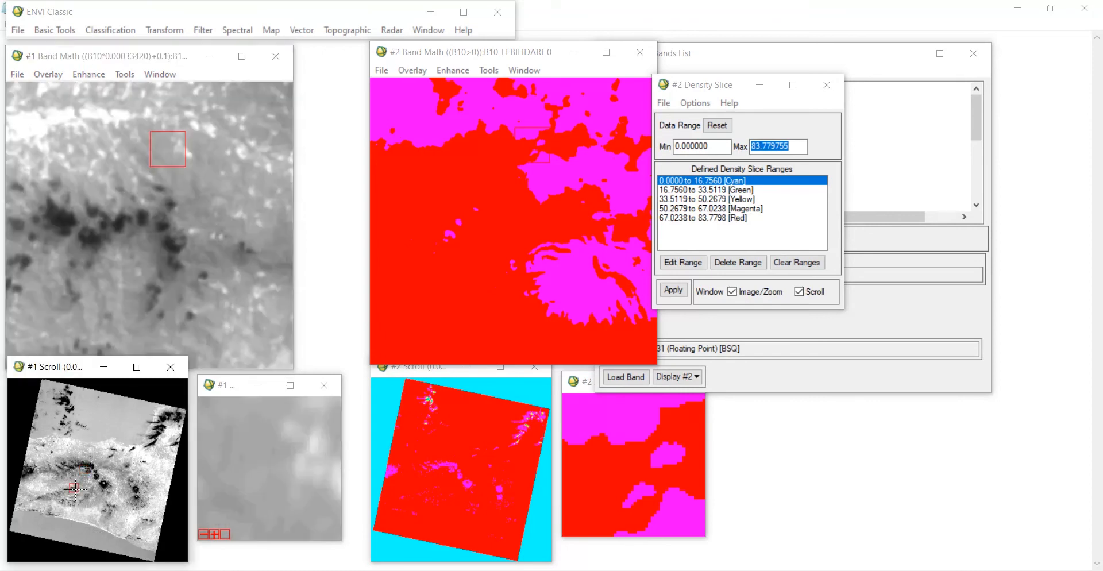
left_click(98, 512)
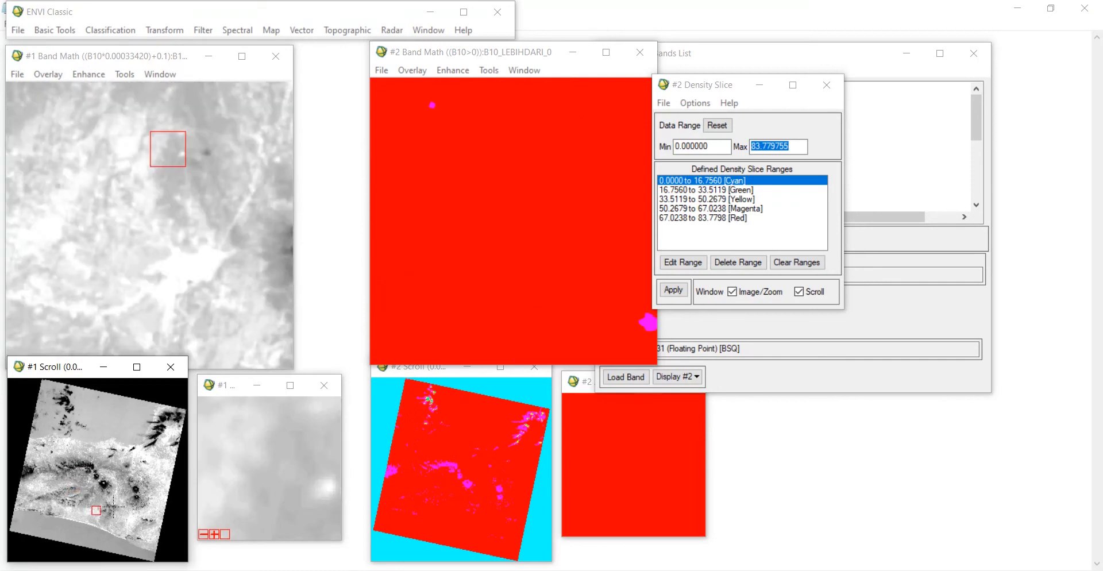
left_click(112, 507)
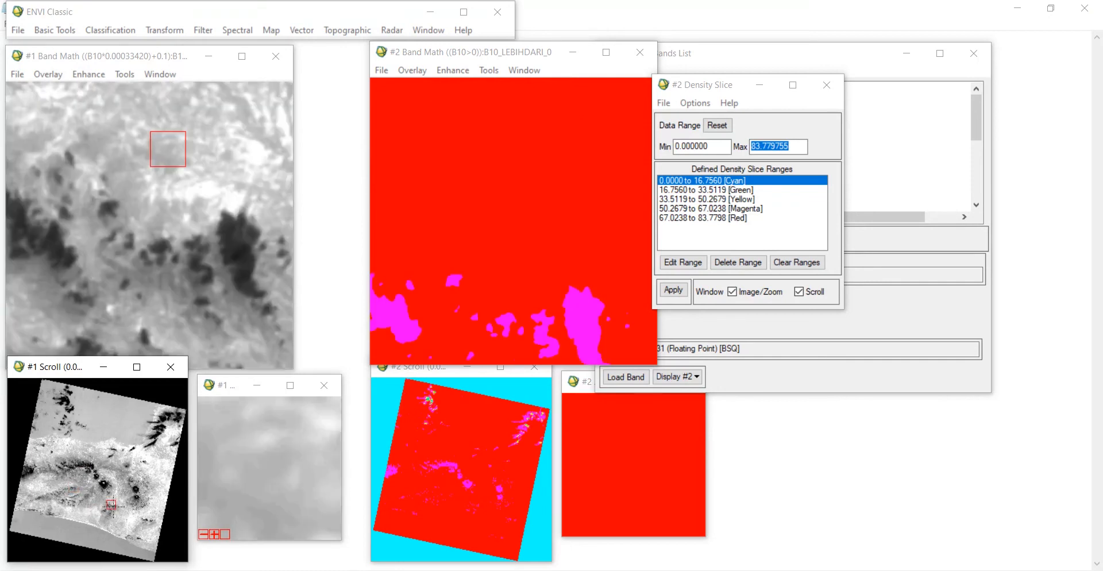
left_click(430, 400)
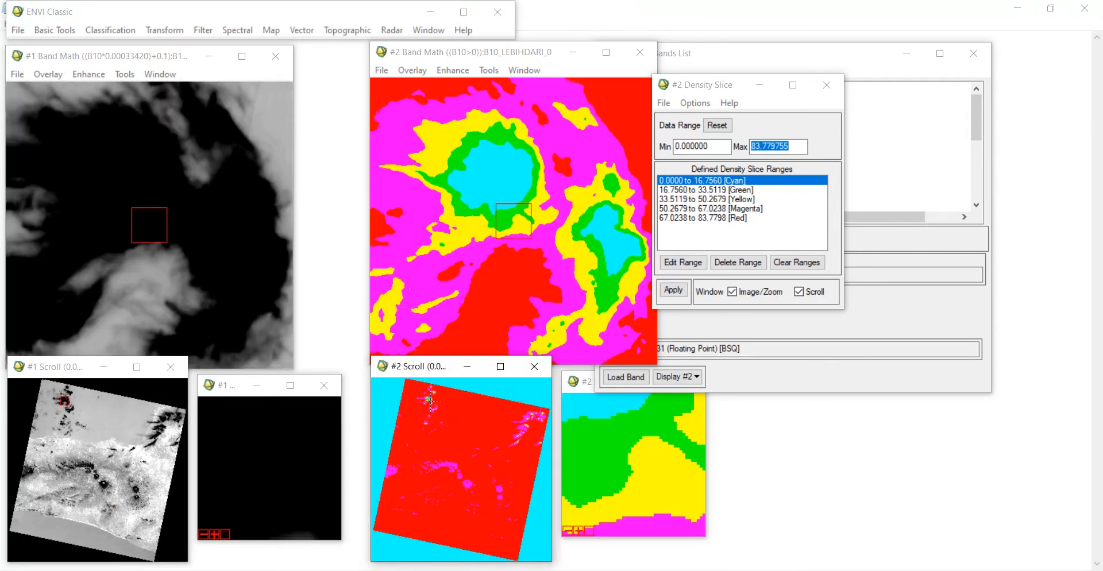
Step: Browse further parts of the scene through the mask display's scroll window
left_click(454, 454)
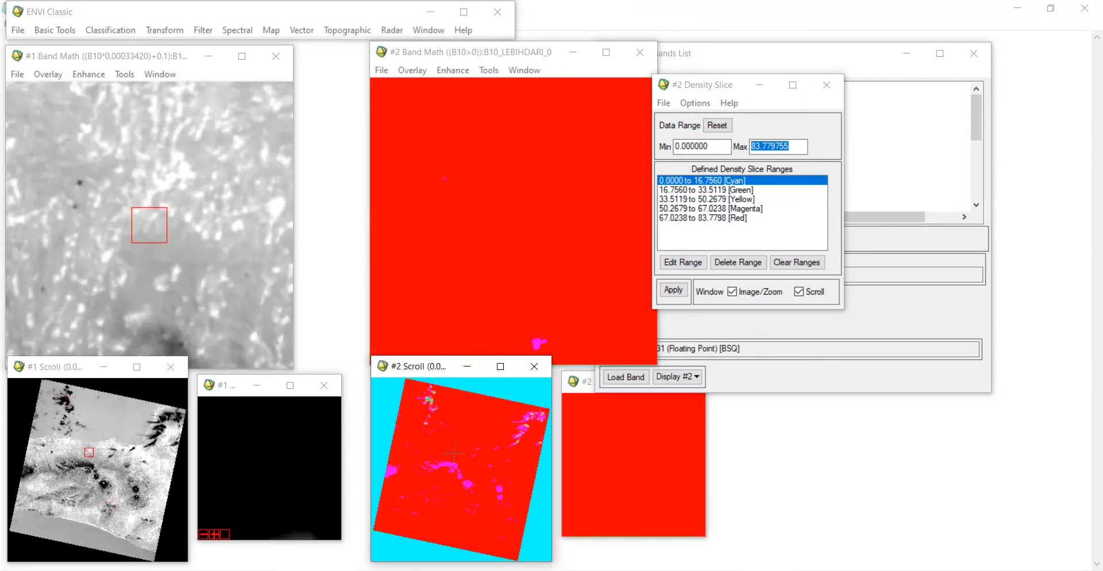
left_click(449, 506)
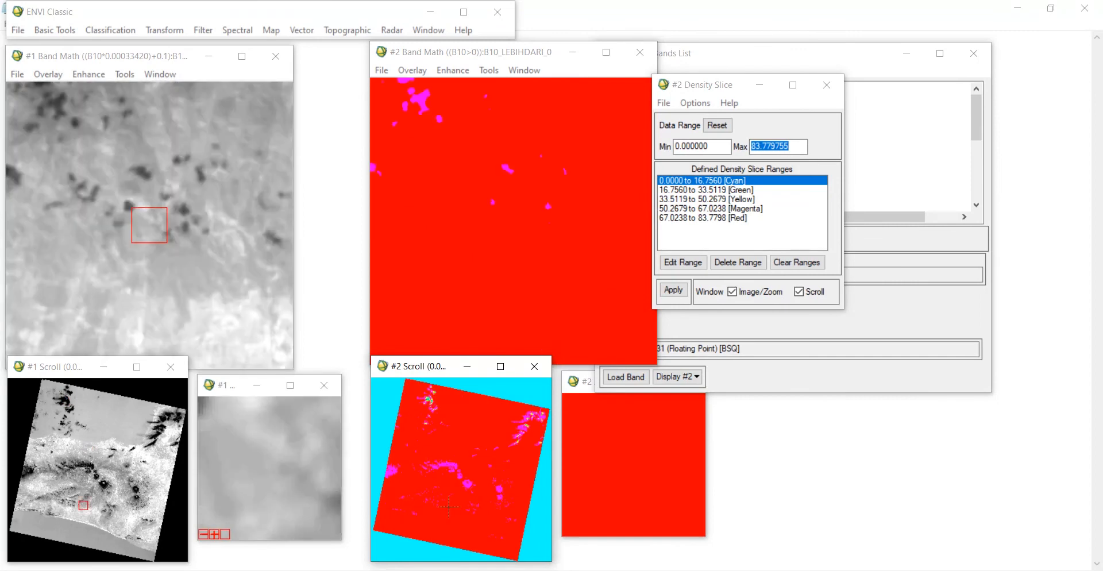
left_click(447, 492)
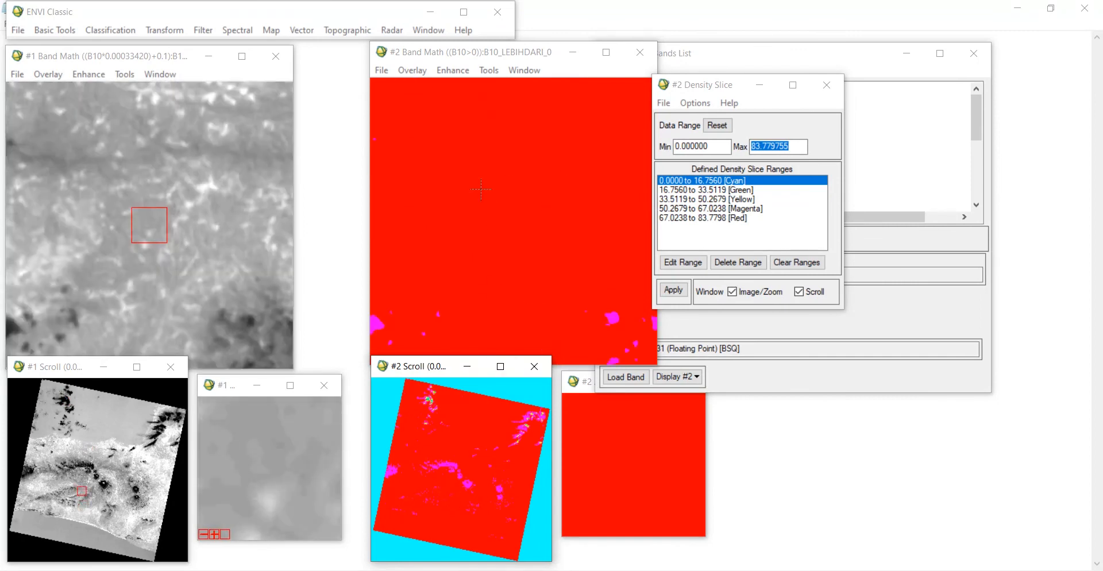
Step: Save the density-sliced display as a 24-bit TIFF/GeoTIFF named HASIL_DENSITY_SLICING in the Thermal folder
right_click(458, 448)
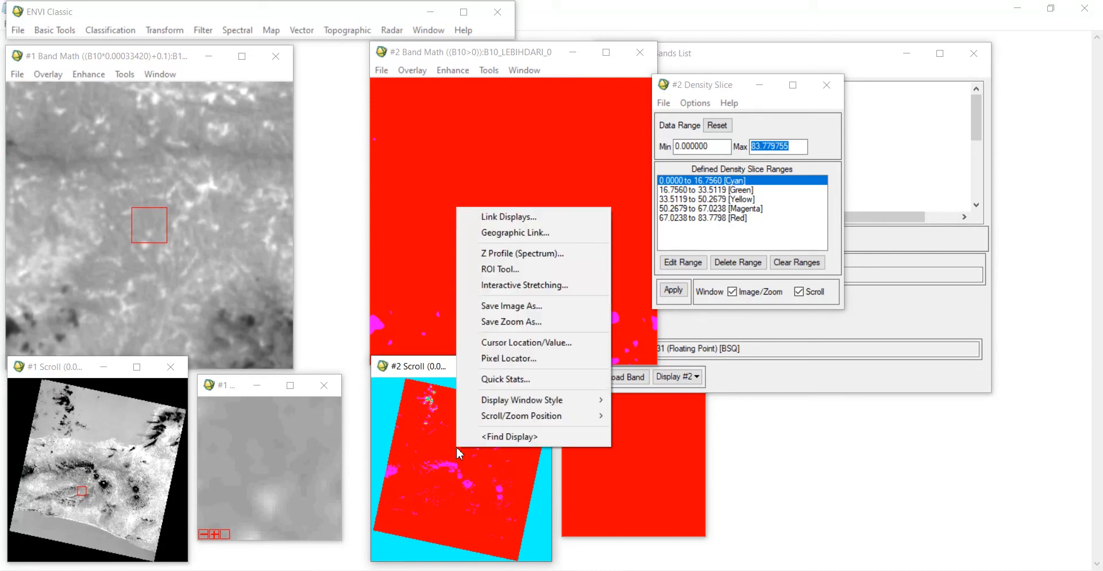
left_click(556, 308)
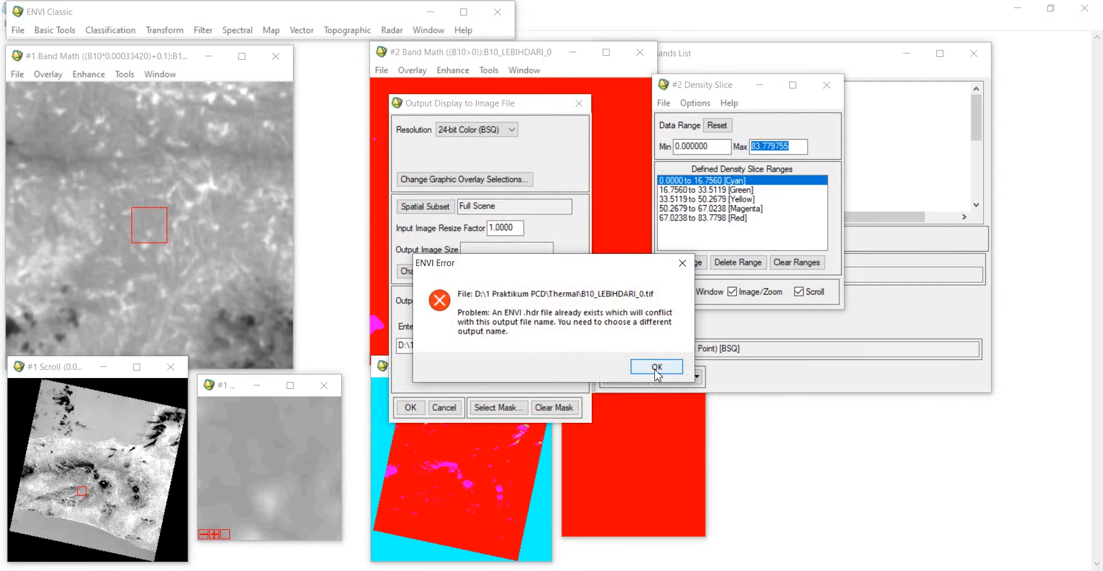
left_click(657, 367)
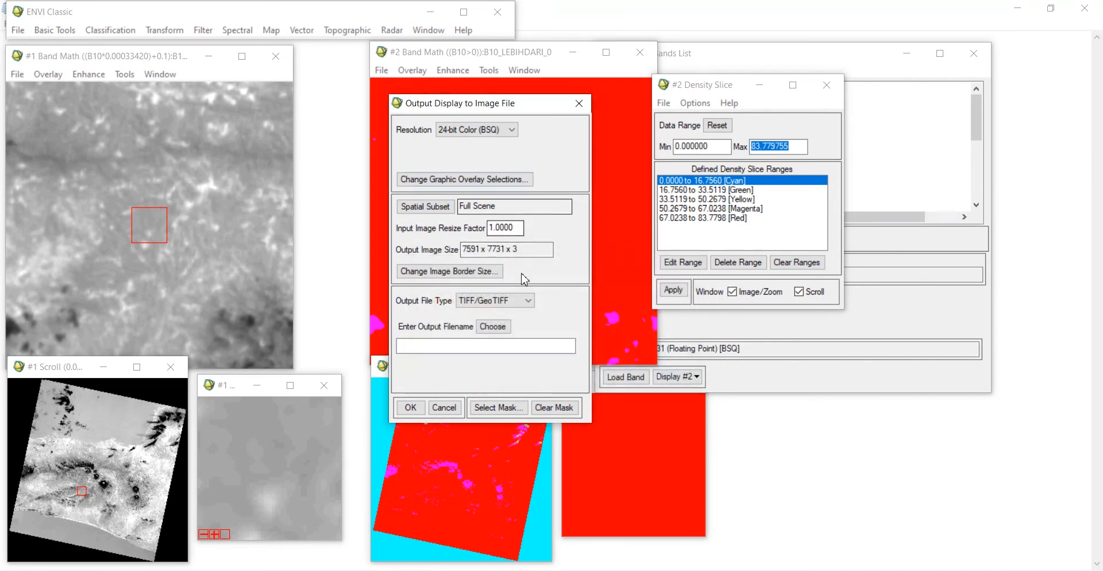
left_click(495, 330)
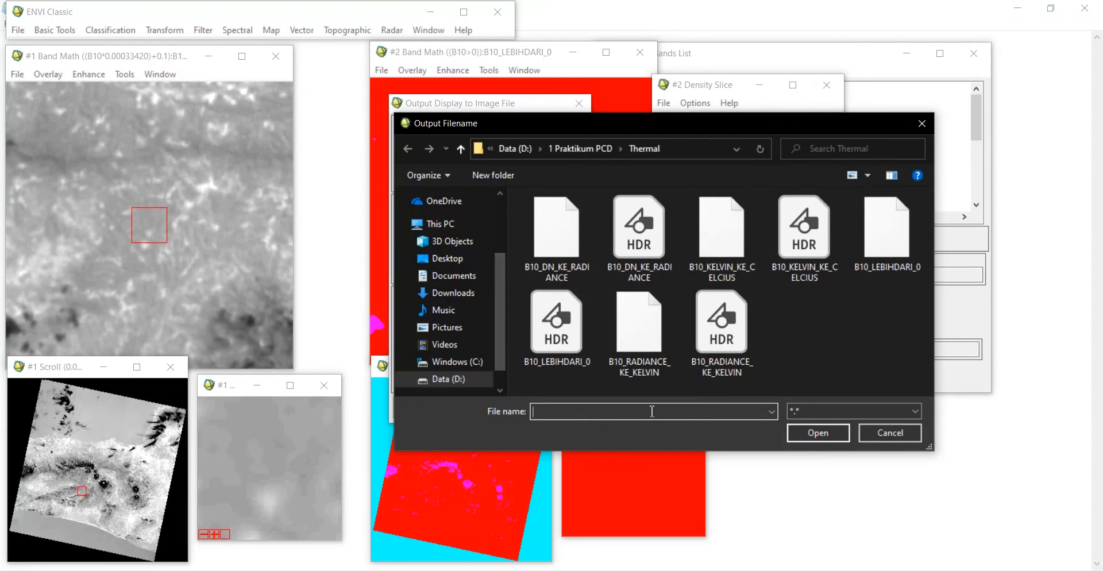
type("HASIL_DENSITY_SLICING")
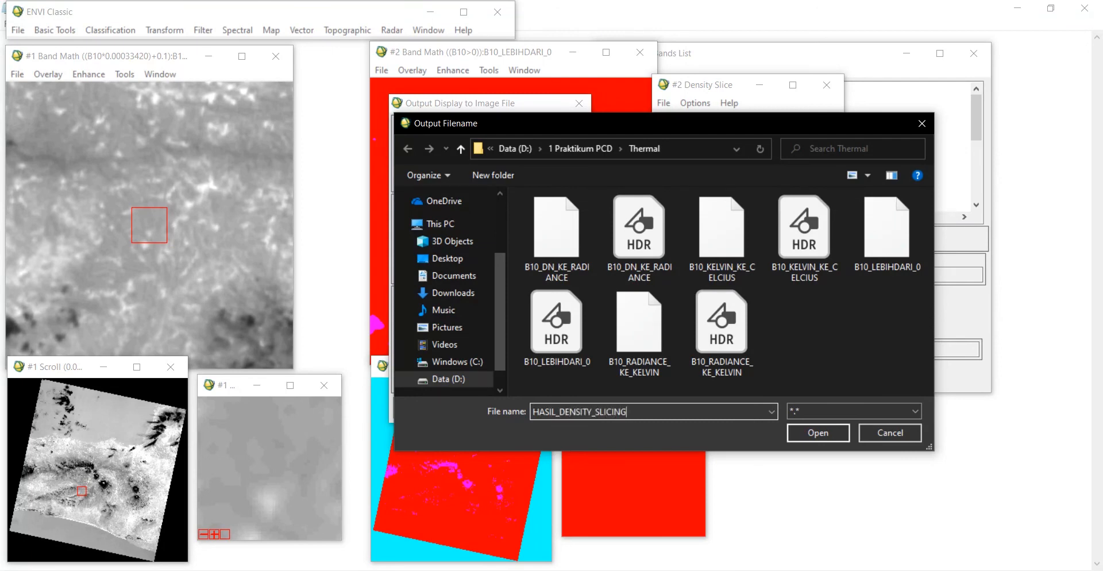
left_click(823, 437)
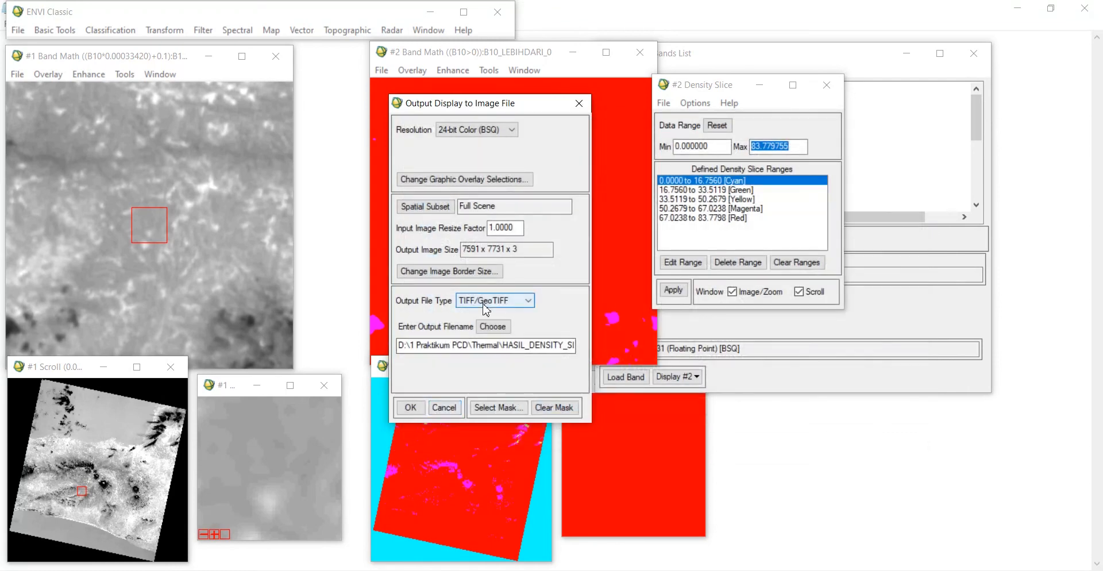
left_click(410, 408)
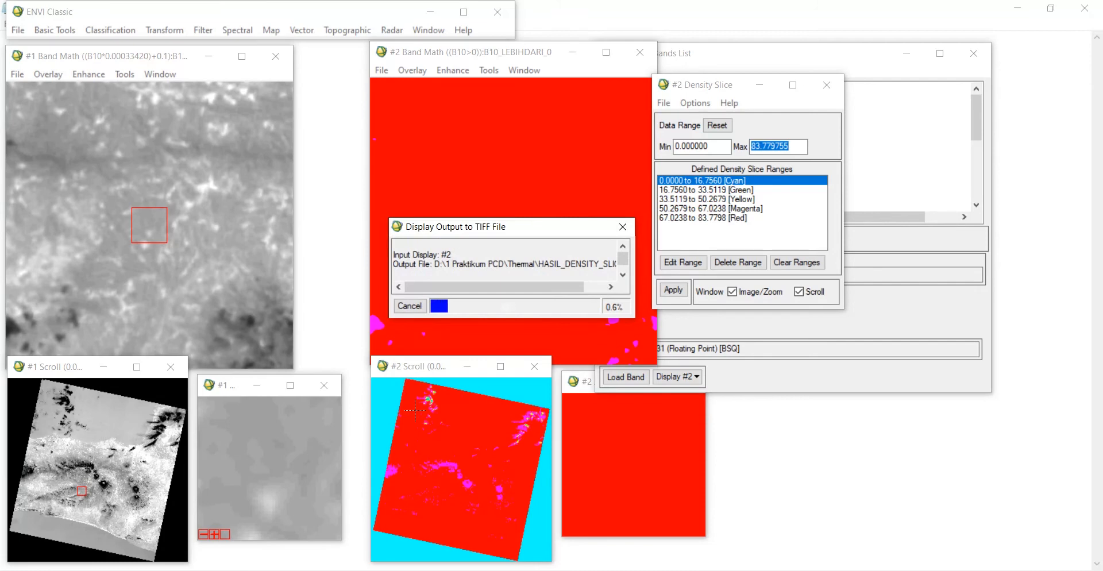